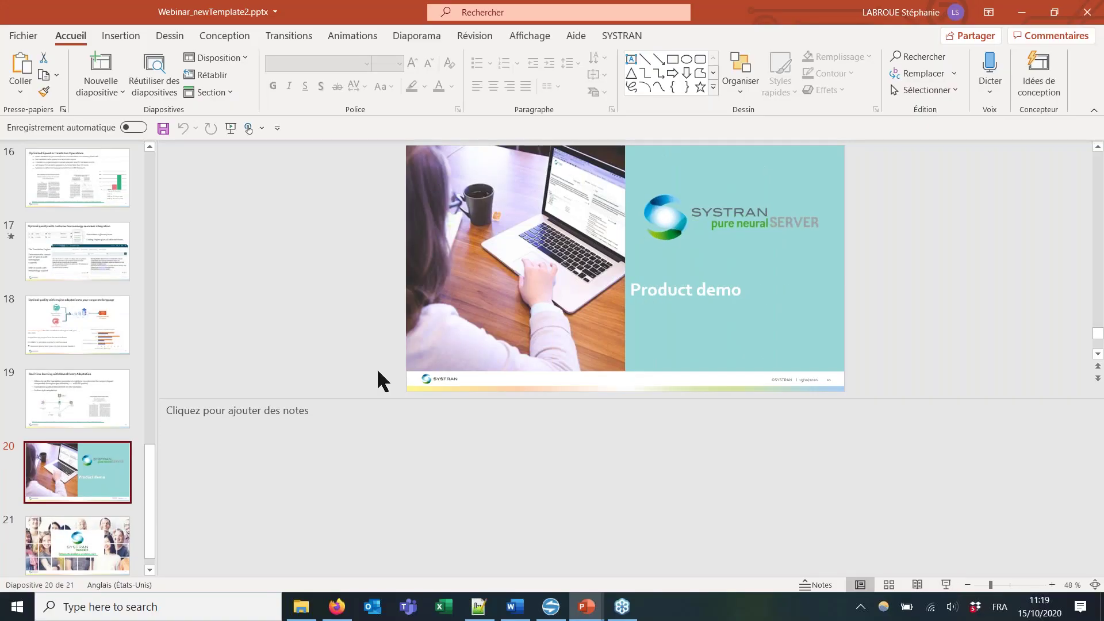
Step: Switch from PowerPoint to the SYSTRAN File Translation page in Firefox
{"action": "left_click", "coordinate": [336, 609]}
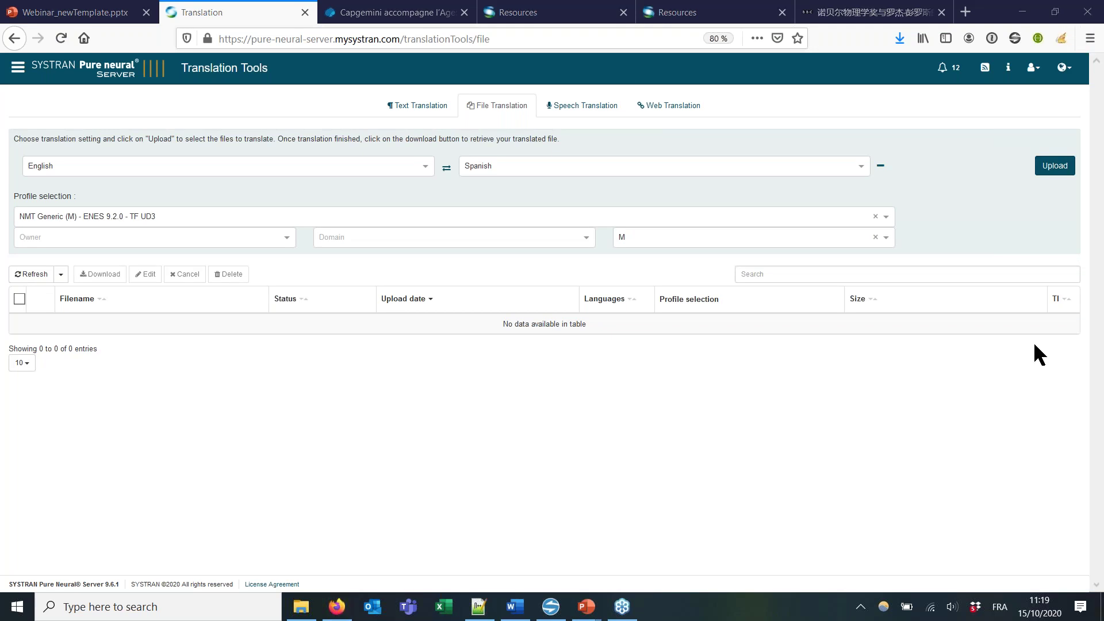
Step: Collapse the Profile selection options and glance at the sample files folder
{"action": "left_click", "coordinate": [880, 165]}
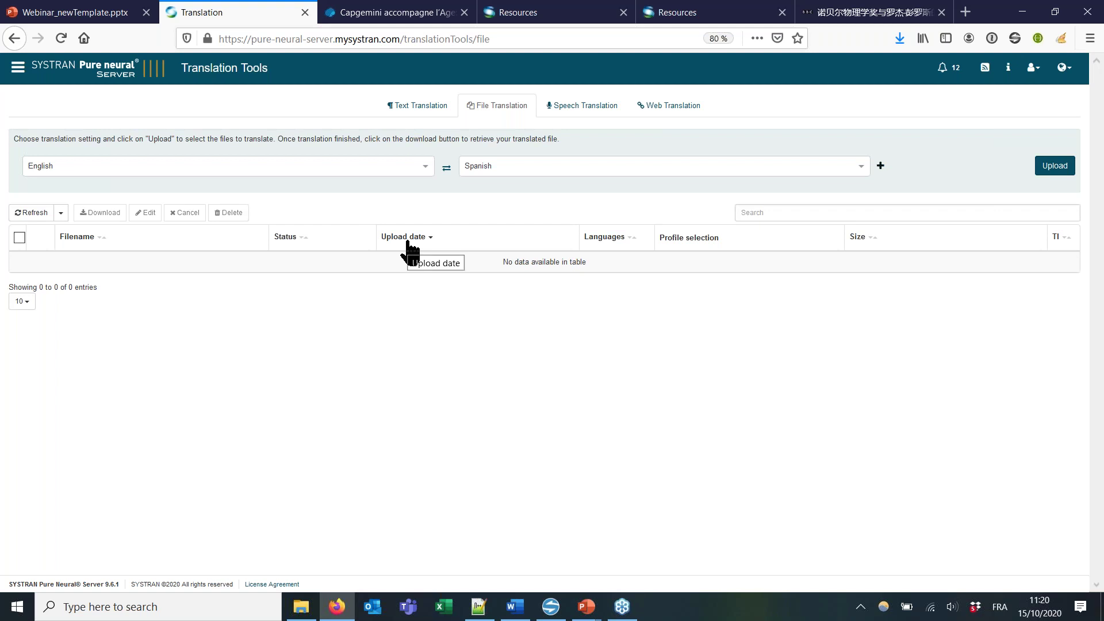
{"action": "left_click", "coordinate": [301, 604]}
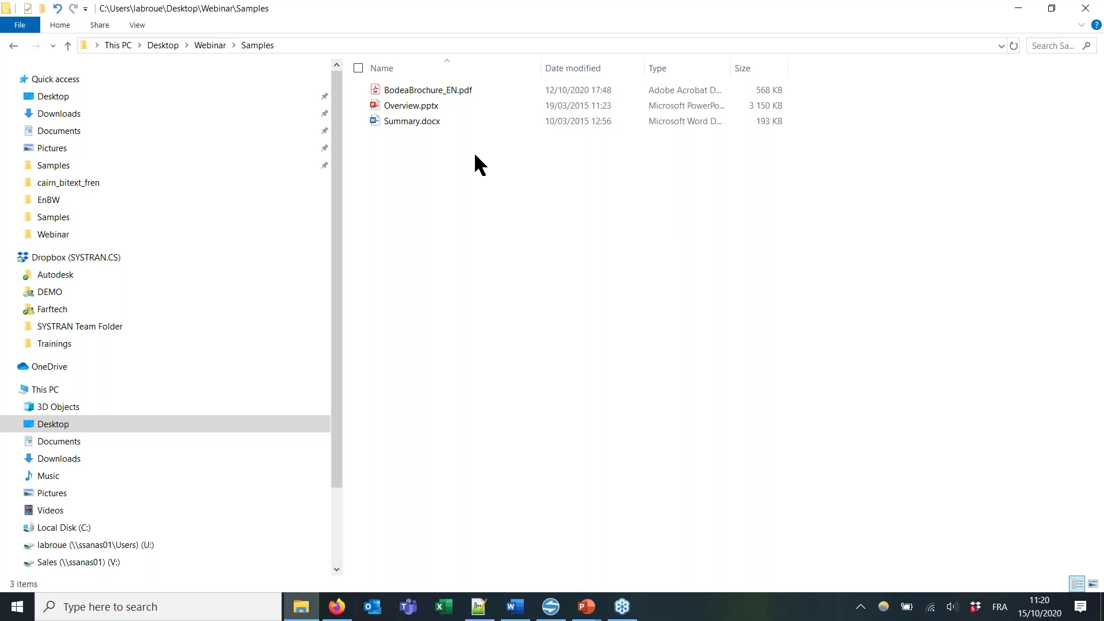
{"action": "left_click", "coordinate": [337, 608]}
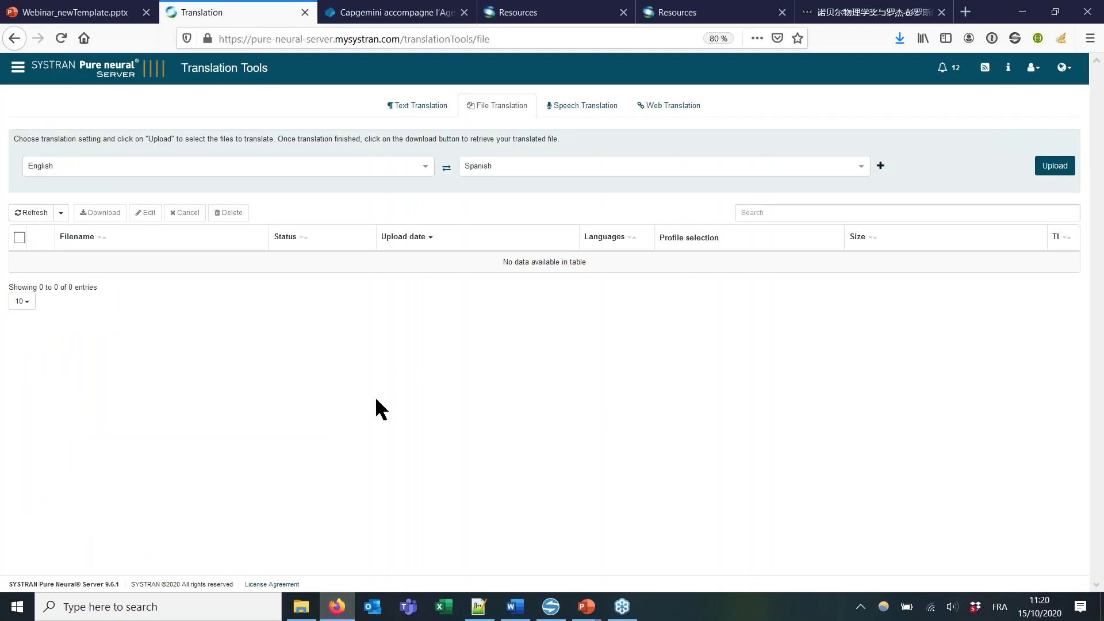
Step: Keep English as source and Spanish as target, then open the Translate Files upload window
{"action": "left_click", "coordinate": [425, 168]}
{"action": "left_click", "coordinate": [426, 167]}
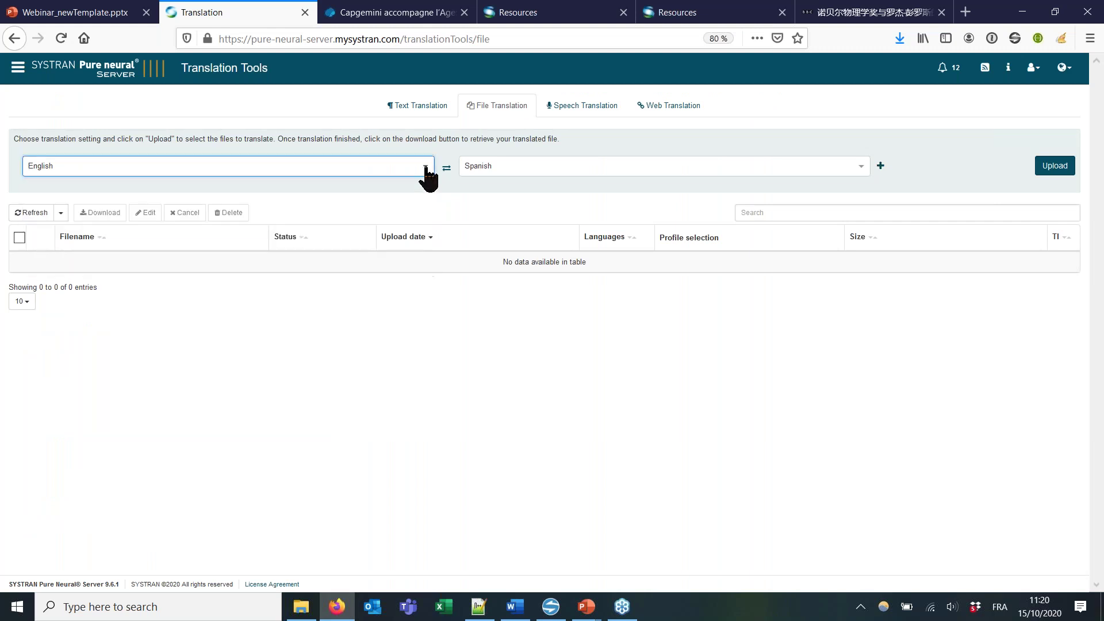
{"action": "left_click", "coordinate": [860, 167]}
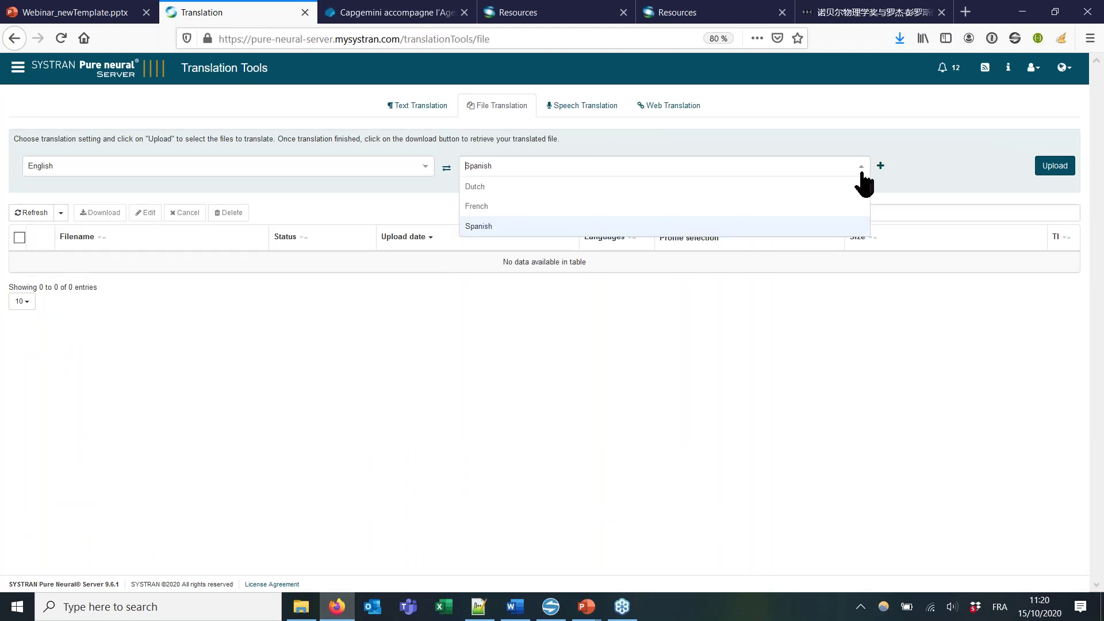
{"action": "left_click", "coordinate": [861, 168]}
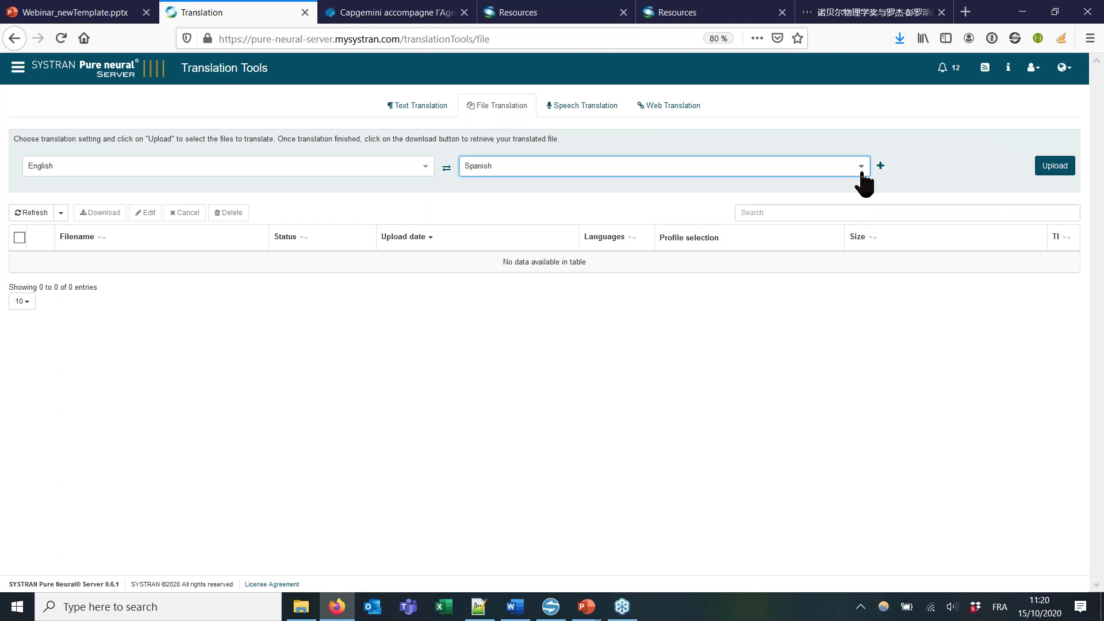
{"action": "left_click", "coordinate": [1055, 168]}
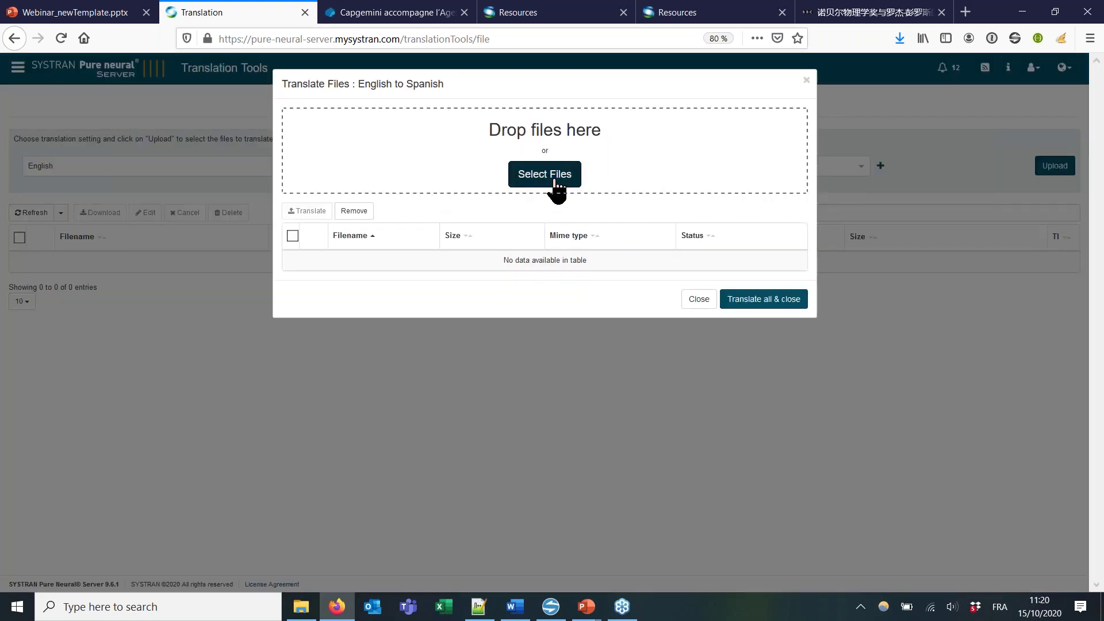
Step: Drop Overview.pptx, Summary.docx and BodeaBrochure_EN.pdf into the upload window
{"action": "left_click", "coordinate": [301, 607]}
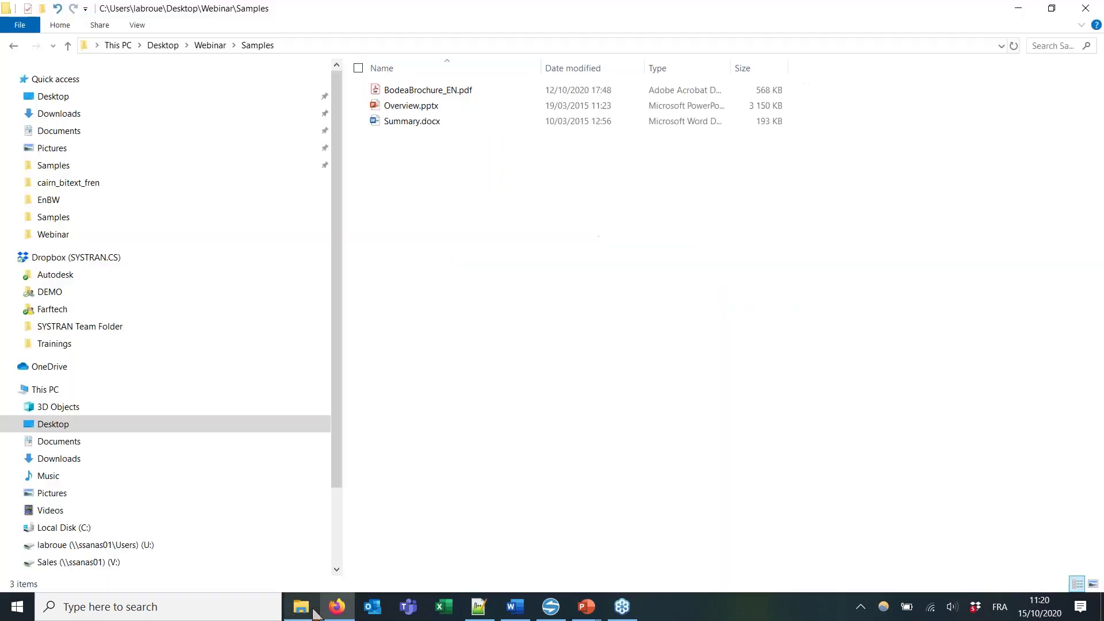
{"action": "left_click", "coordinate": [413, 101]}
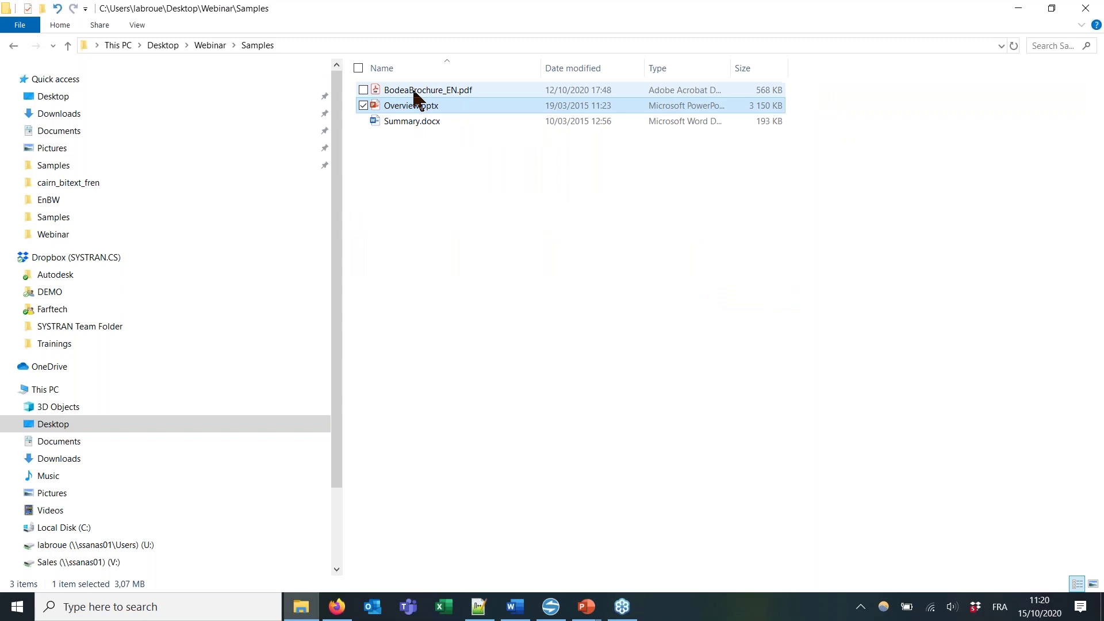
{"action": "left_click", "coordinate": [403, 122], "text": "ctrl"}
{"action": "left_click", "coordinate": [405, 94], "text": "ctrl"}
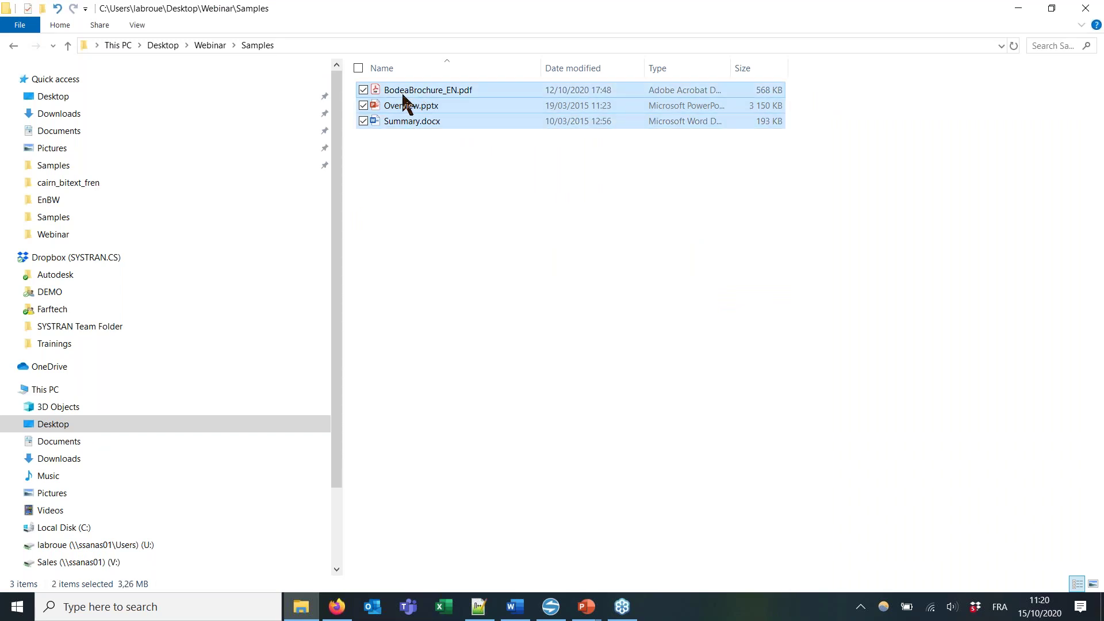
{"action": "left_click_drag", "start_coordinate": [402, 111], "coordinate": [443, 164]}
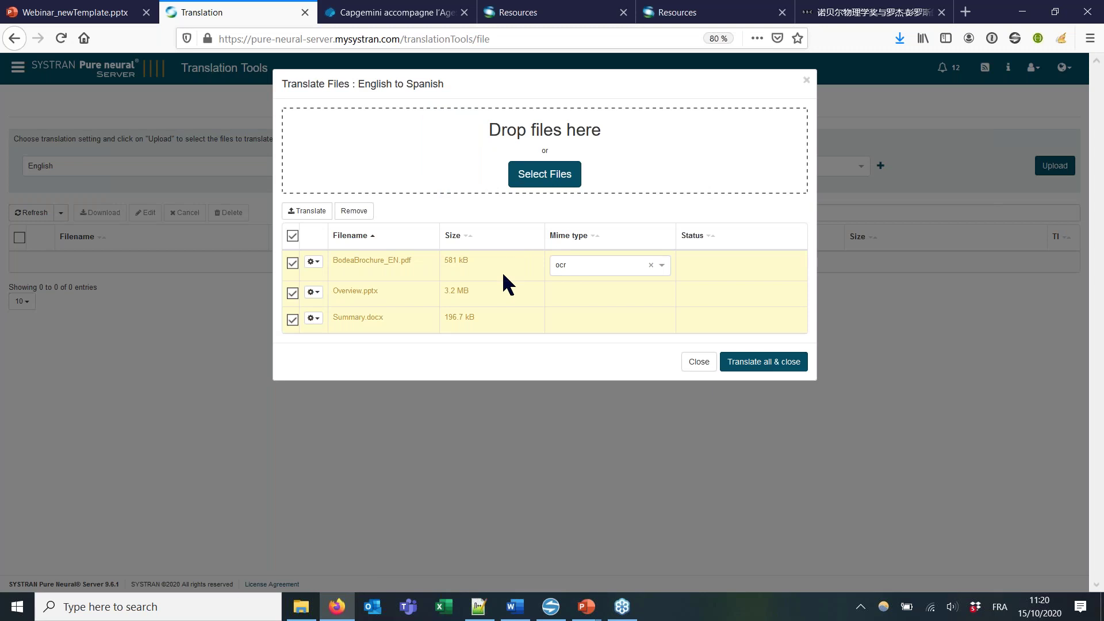
Step: Set the PDF's Mime type to precise pdf and translate all files
{"action": "left_click", "coordinate": [661, 266]}
{"action": "left_click", "coordinate": [575, 305]}
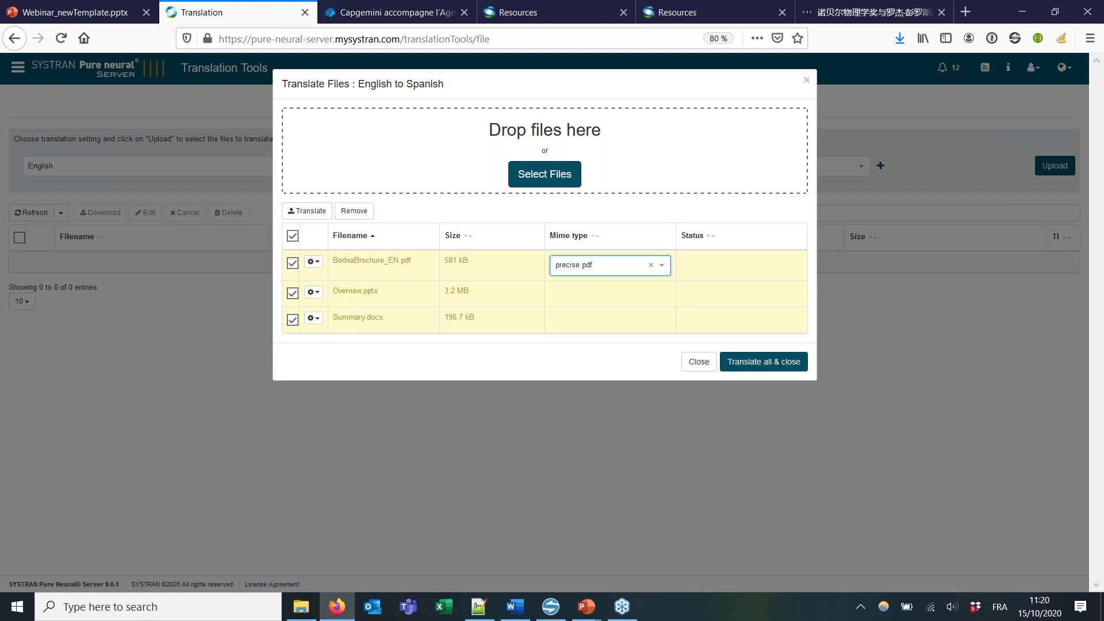
{"action": "left_click", "coordinate": [756, 364]}
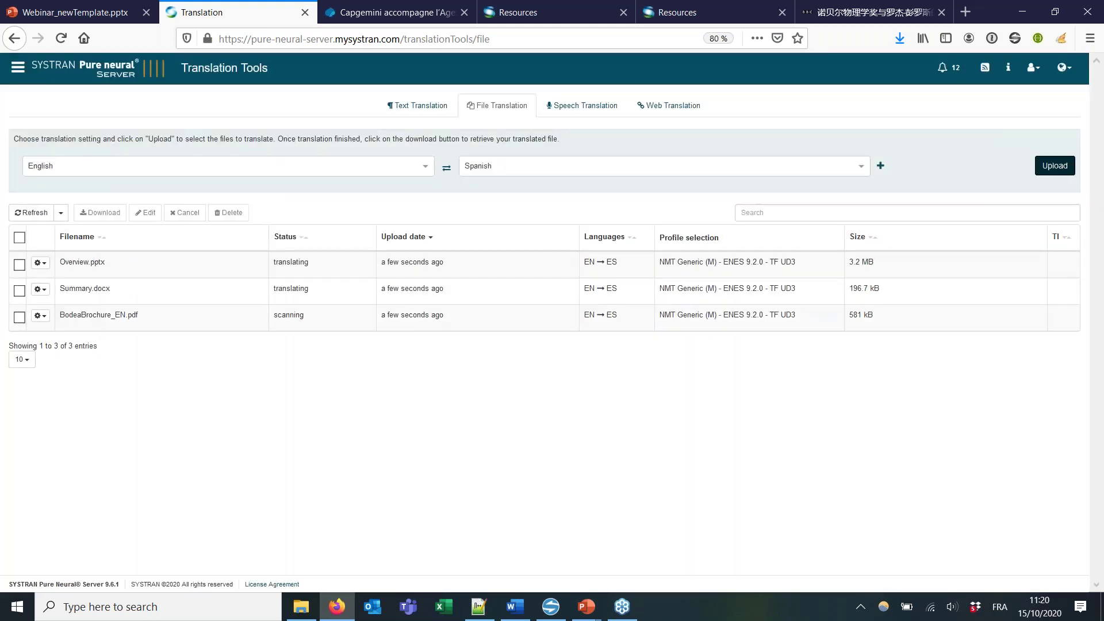
Step: Refresh the job list until all three files read translated, then bring up the brochure's actions
{"action": "left_click", "coordinate": [40, 214]}
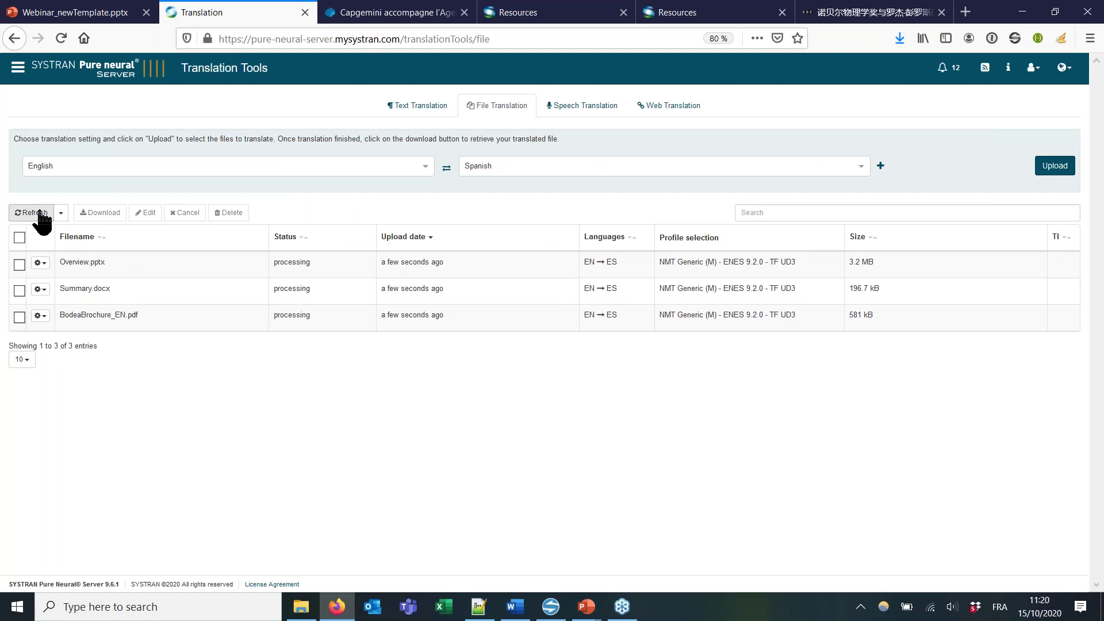
{"action": "left_click", "coordinate": [40, 214]}
{"action": "left_click", "coordinate": [40, 214]}
{"action": "left_click", "coordinate": [40, 214]}
{"action": "left_click", "coordinate": [47, 316]}
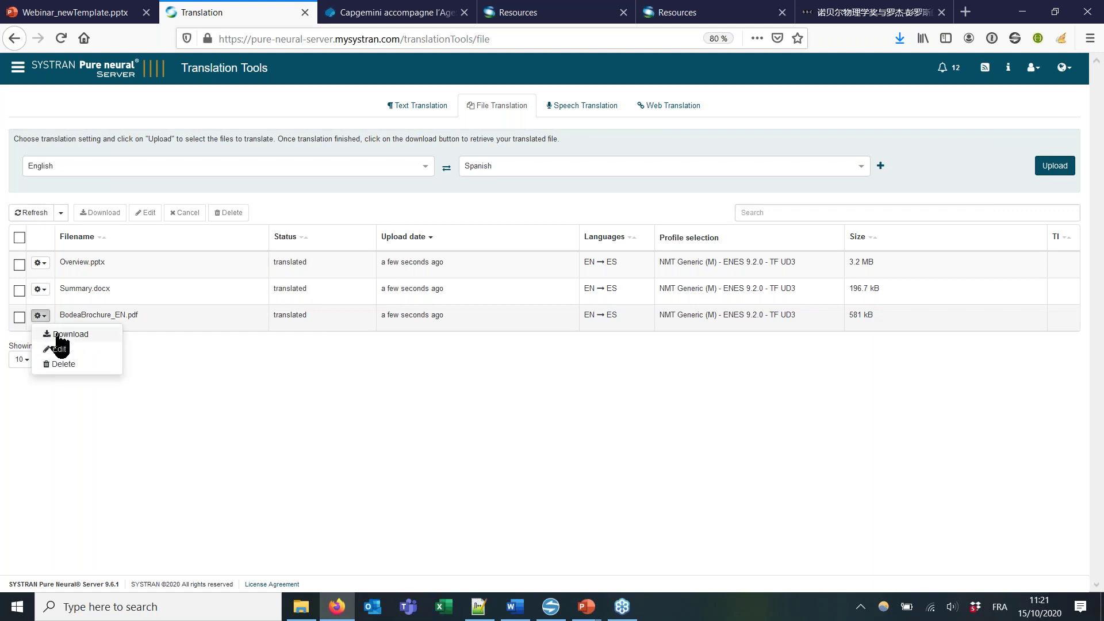
Step: Download the translated brochure, open it in Word and scroll through it
{"action": "left_click", "coordinate": [58, 335]}
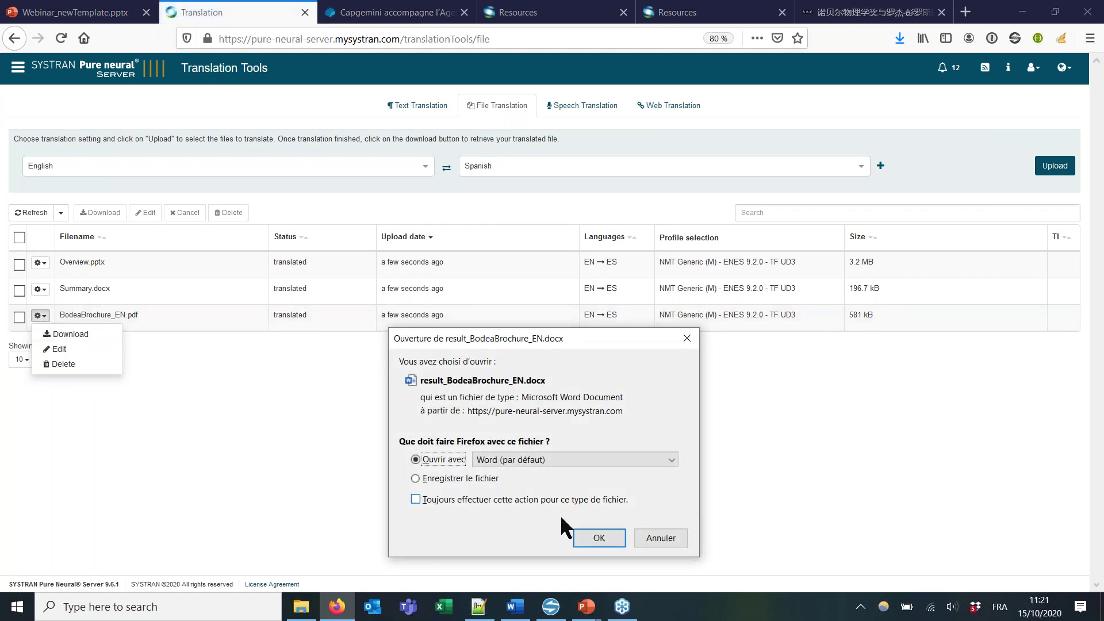
{"action": "left_click", "coordinate": [595, 540]}
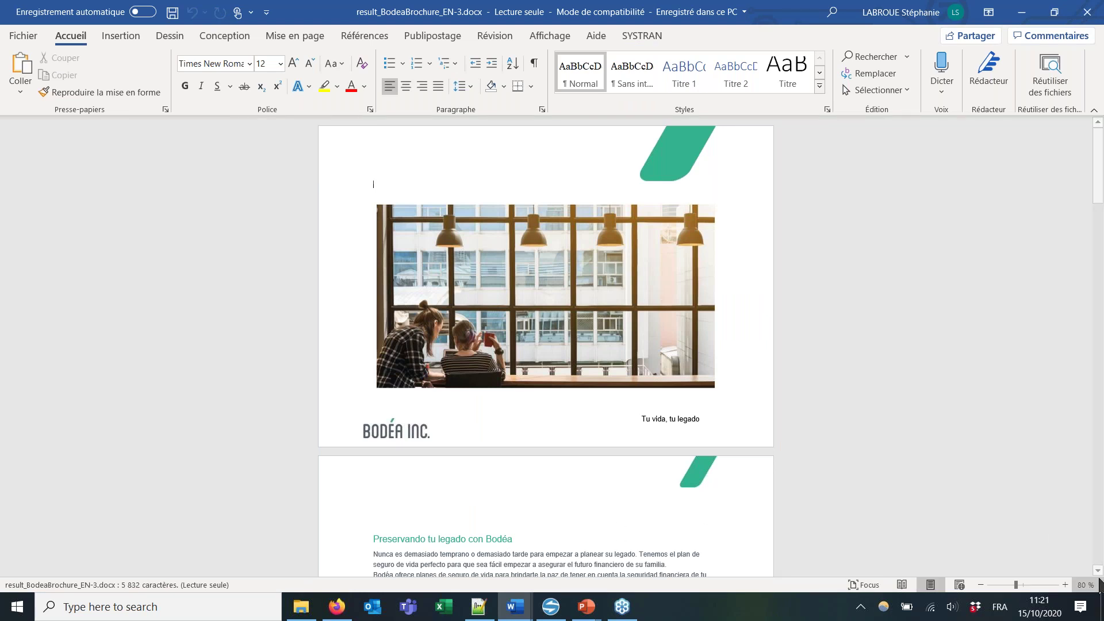
{"action": "left_click", "coordinate": [1098, 570]}
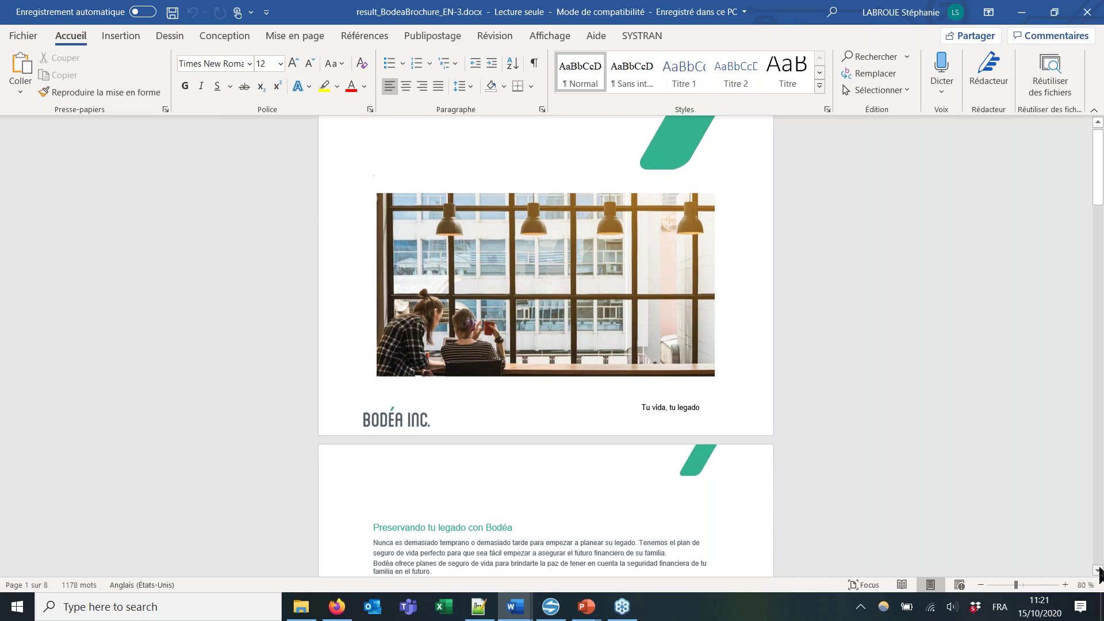
{"action": "left_click_drag", "start_coordinate": [1098, 571], "coordinate": [1098, 570]}
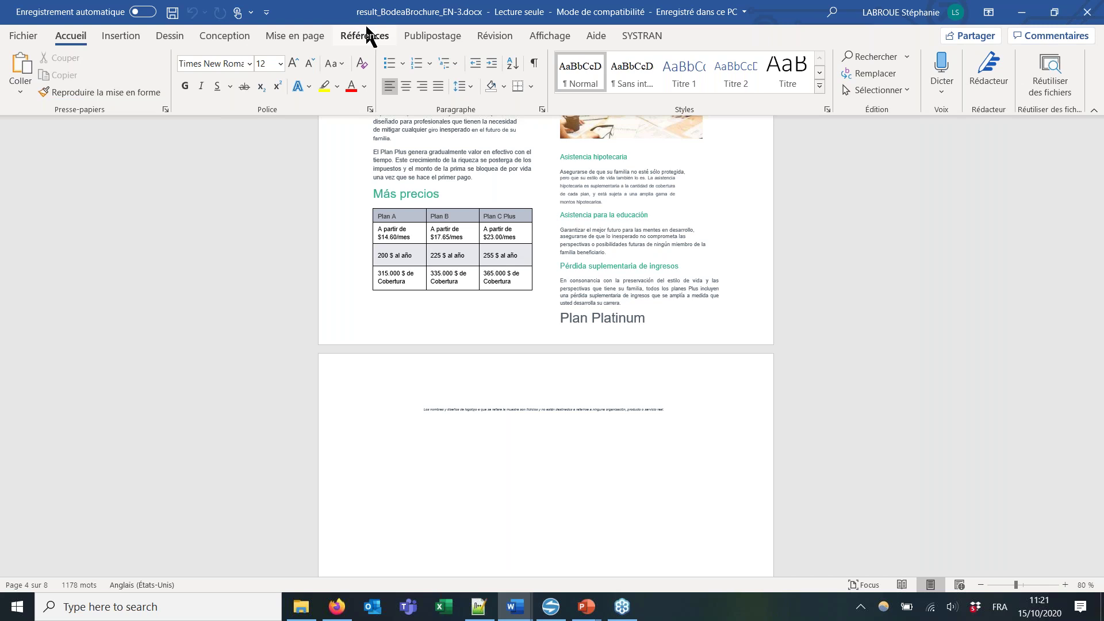
Step: Dismiss the spacing options and close result_BodeaBrochure_EN-3.docx
{"action": "left_click", "coordinate": [240, 11]}
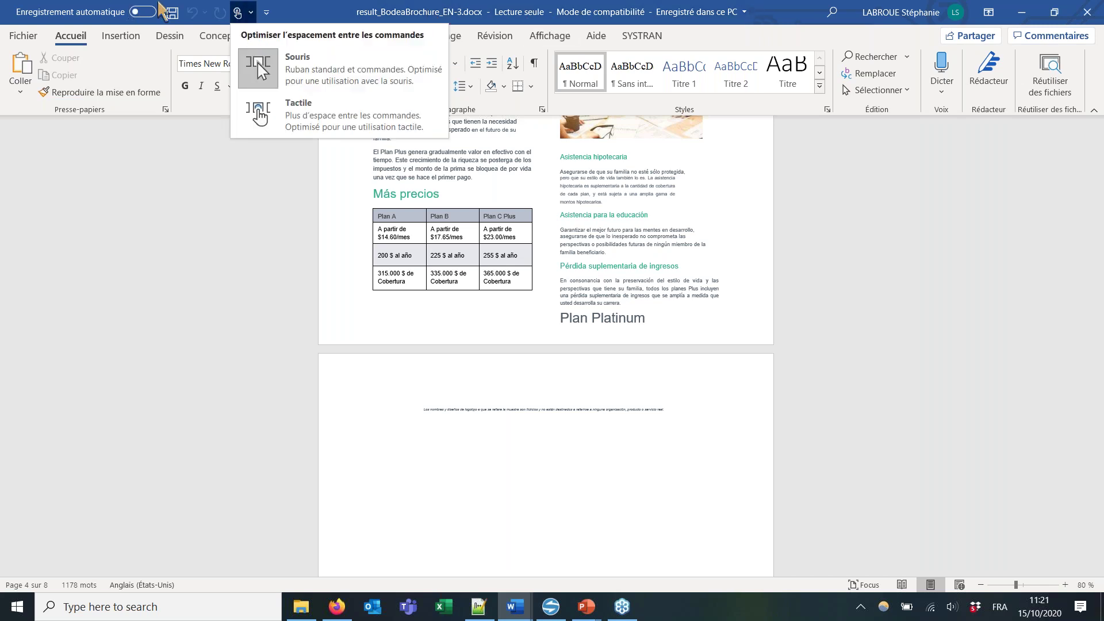
{"action": "left_click", "coordinate": [993, 269]}
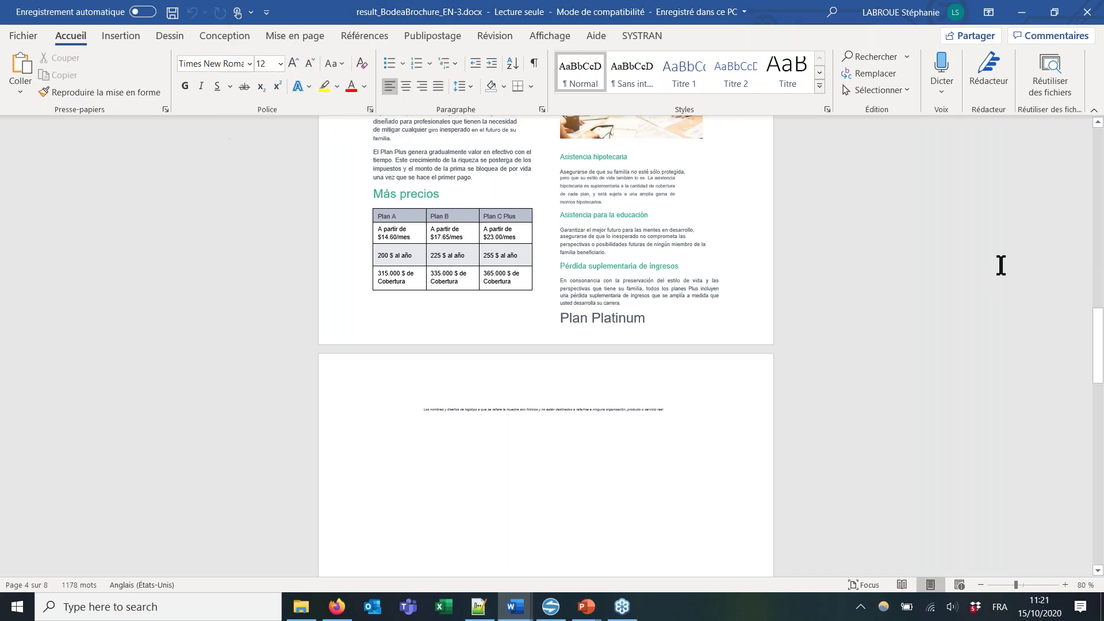
{"action": "left_click", "coordinate": [1088, 20]}
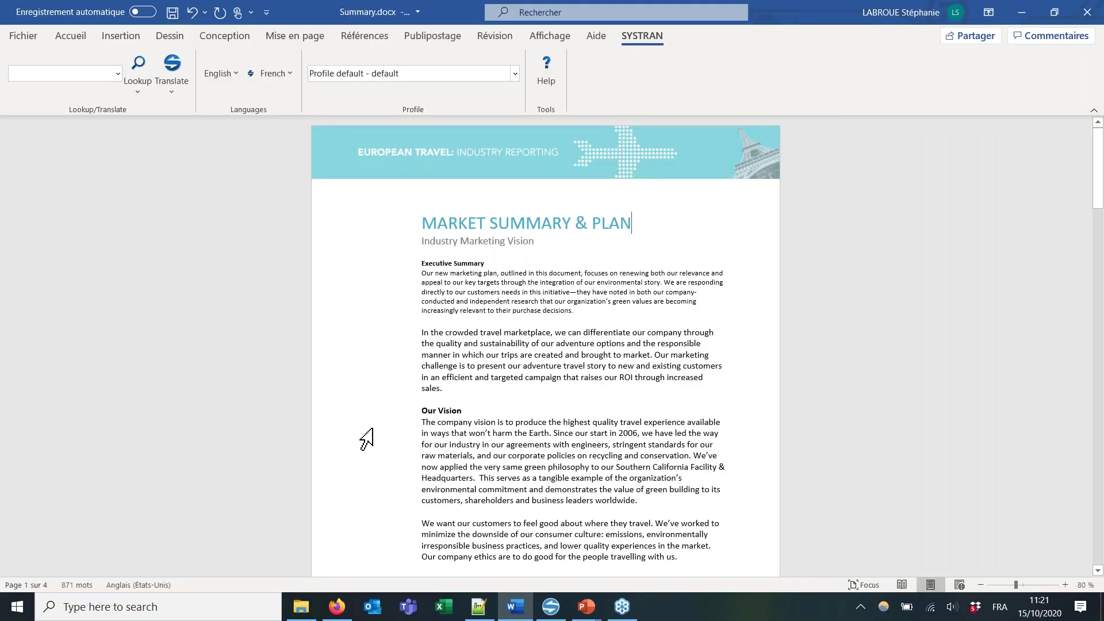
Step: Back in Firefox, choose Edit for Summary.docx and select the Executive Summary segment pair
{"action": "left_click", "coordinate": [337, 606]}
{"action": "left_click", "coordinate": [301, 450]}
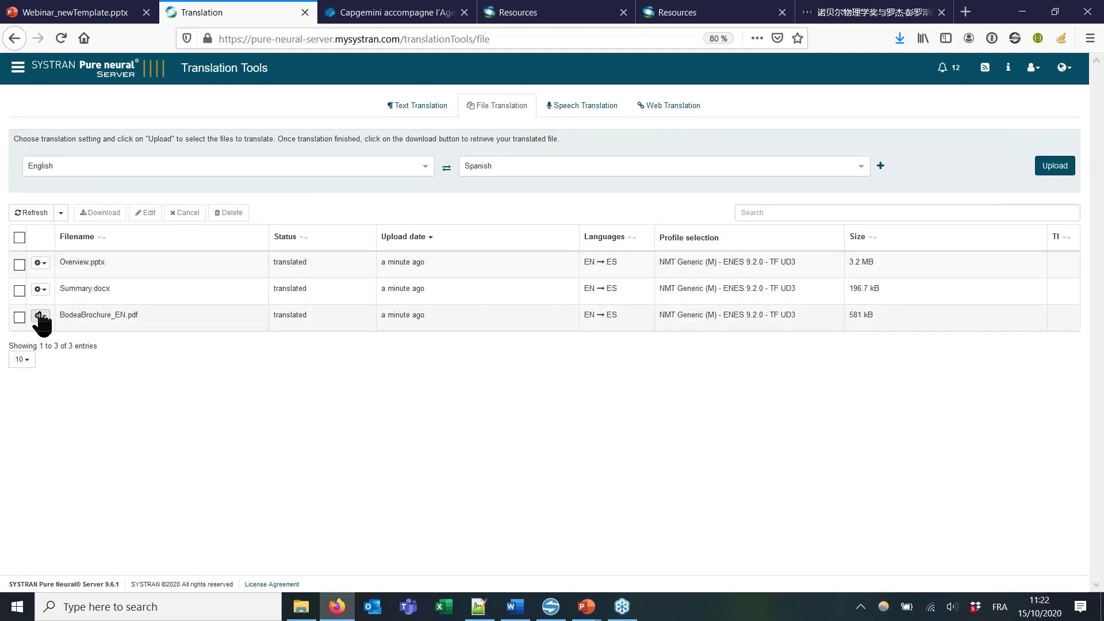
{"action": "left_click", "coordinate": [40, 289]}
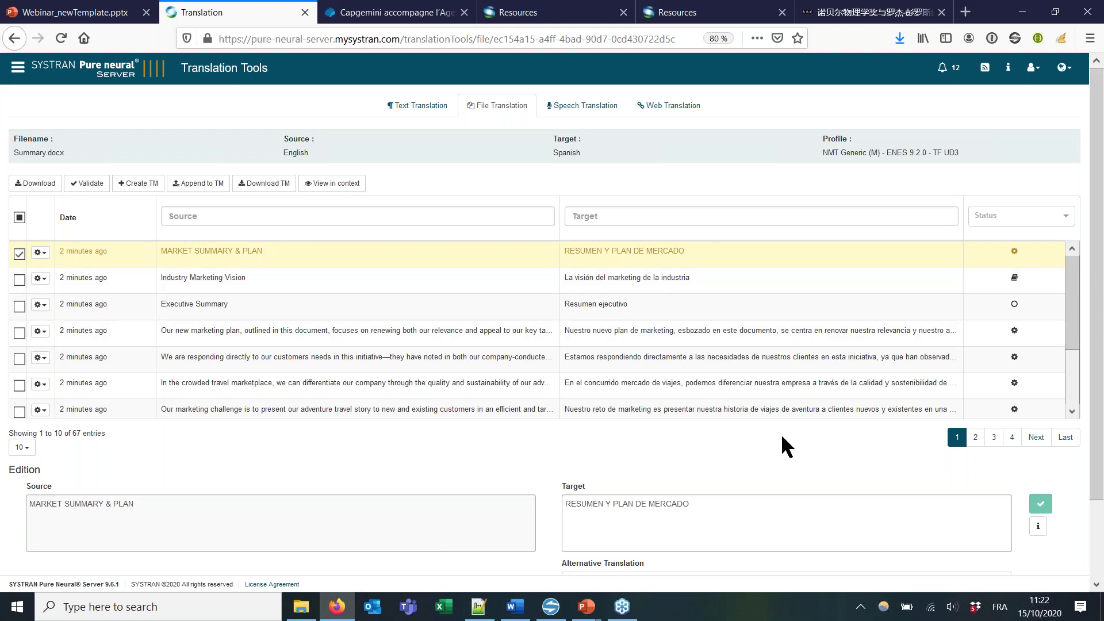
{"action": "left_click", "coordinate": [655, 311]}
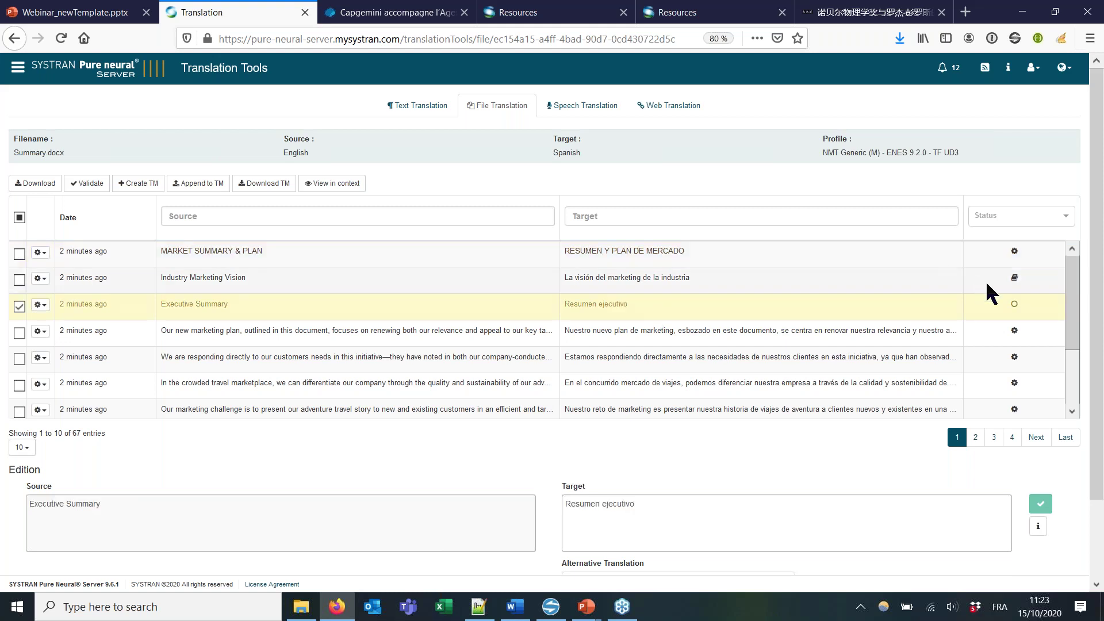
Step: Display the 95% fuzzy match 'Resumen ejecutivo' for Executive Summary with differences marked
{"action": "mouse_move", "coordinate": [1014, 304]}
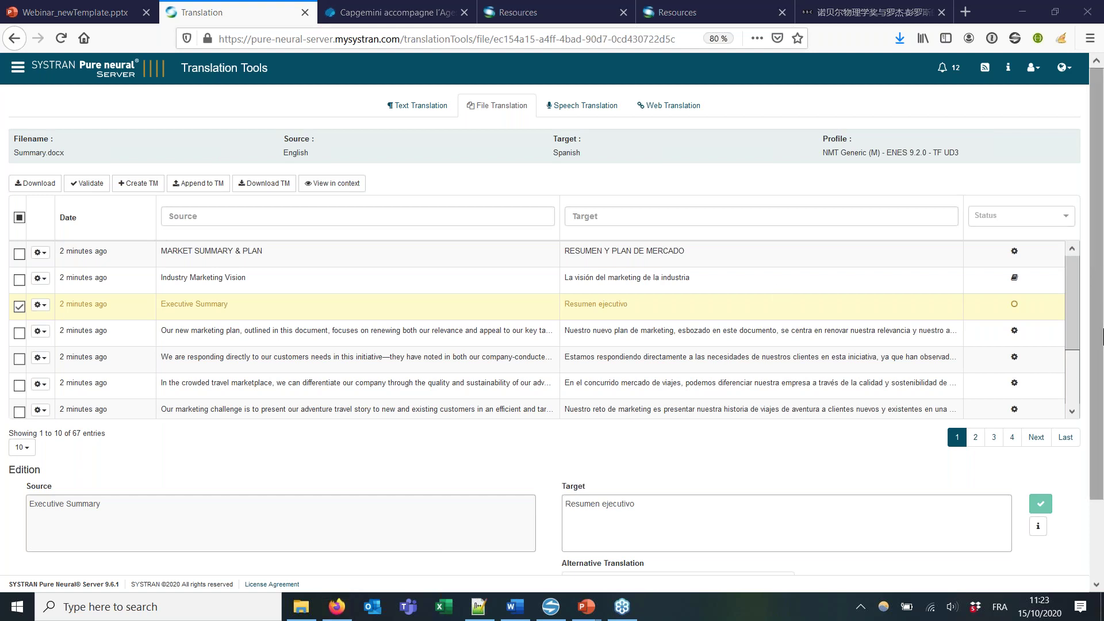
{"action": "scroll", "coordinate": [1100, 336], "scroll_direction": "down", "scroll_amount": 3}
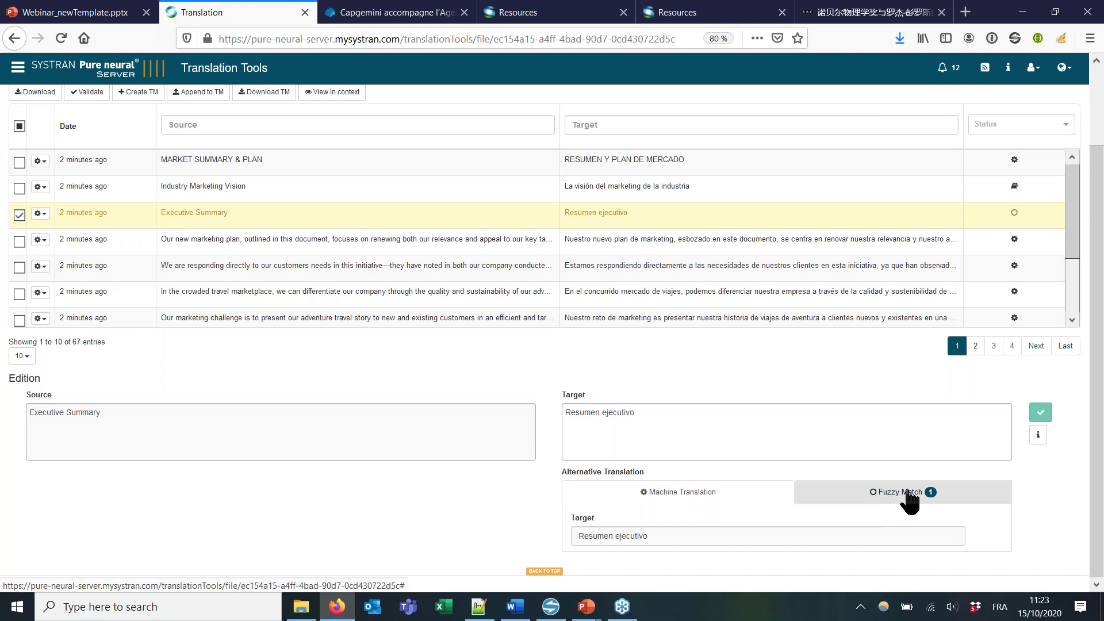
{"action": "left_click", "coordinate": [907, 494]}
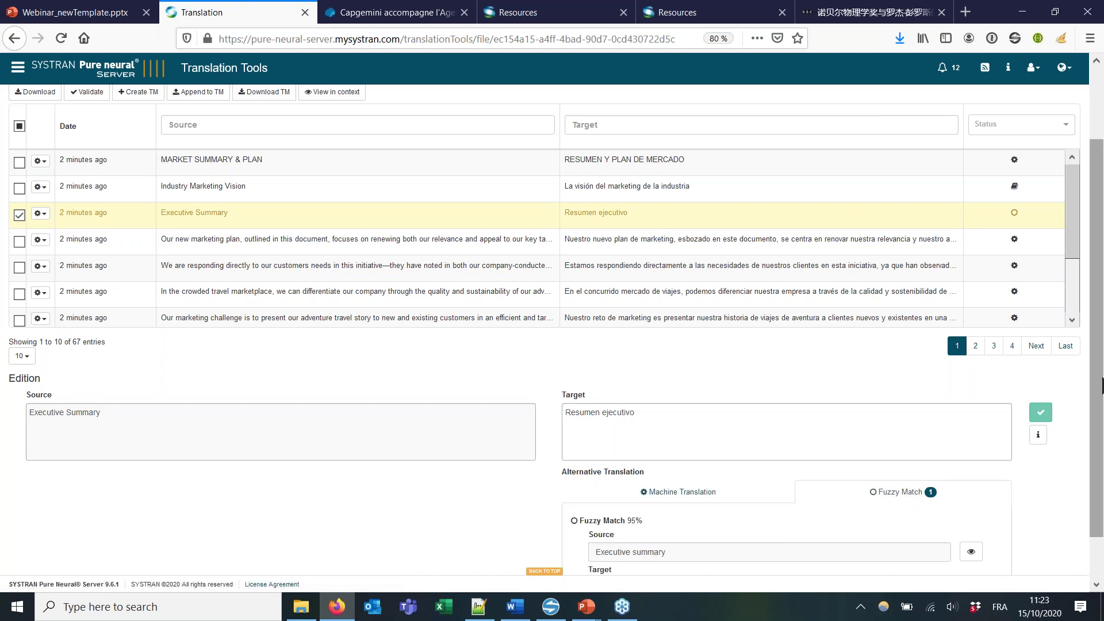
{"action": "left_click_drag", "start_coordinate": [1101, 385], "coordinate": [1101, 448]}
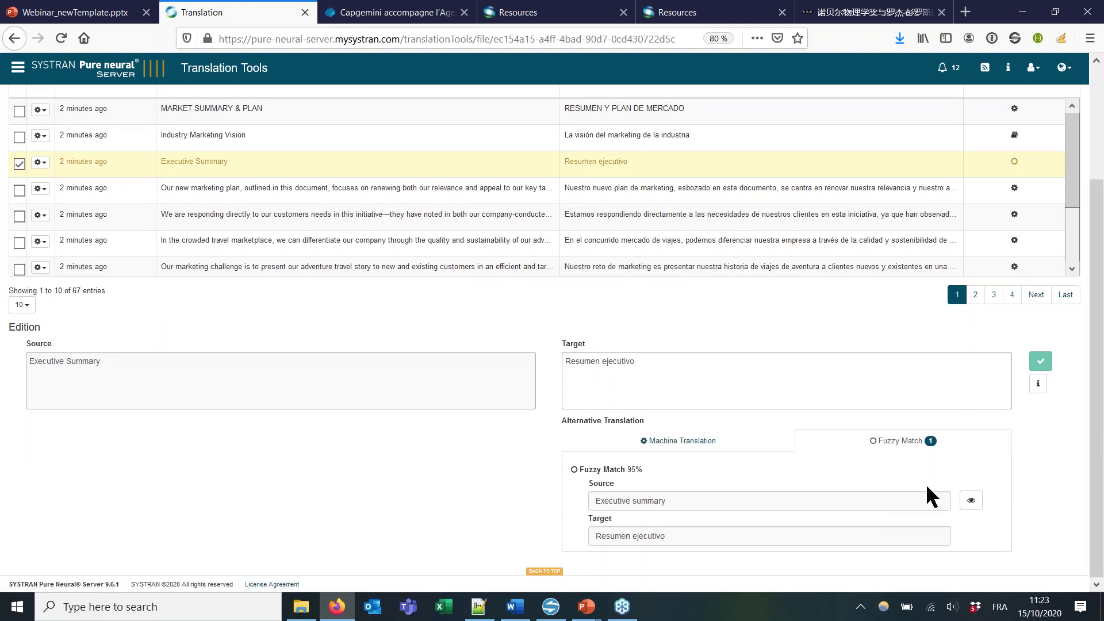
{"action": "left_click", "coordinate": [970, 502]}
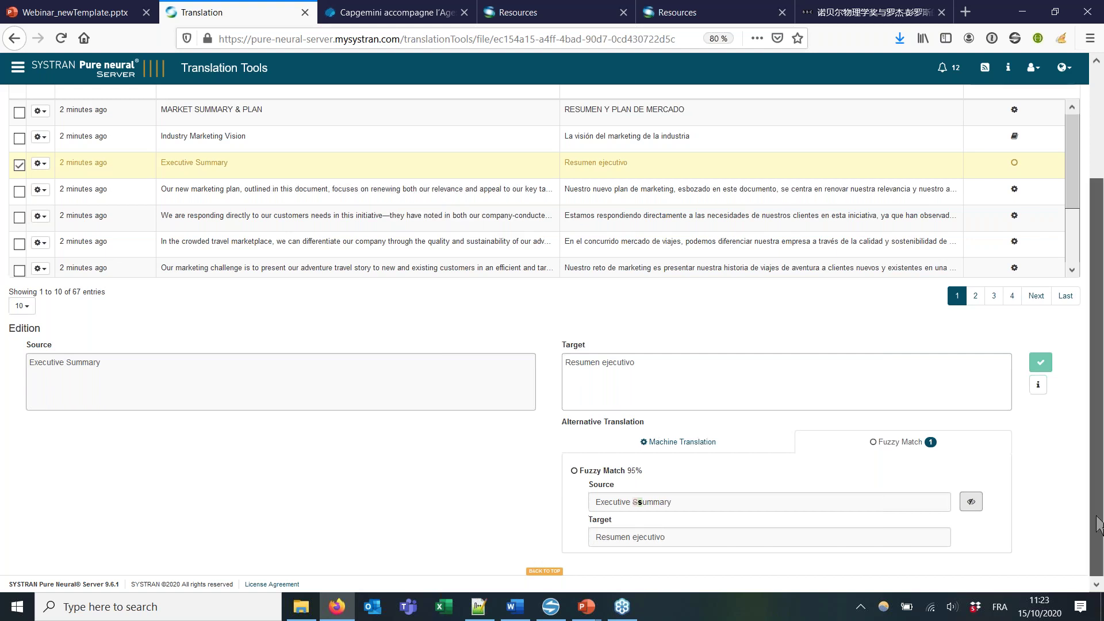
{"action": "scroll", "coordinate": [1099, 459], "scroll_direction": "up", "scroll_amount": 2}
{"action": "scroll", "coordinate": [1100, 446], "scroll_direction": "up", "scroll_amount": 3}
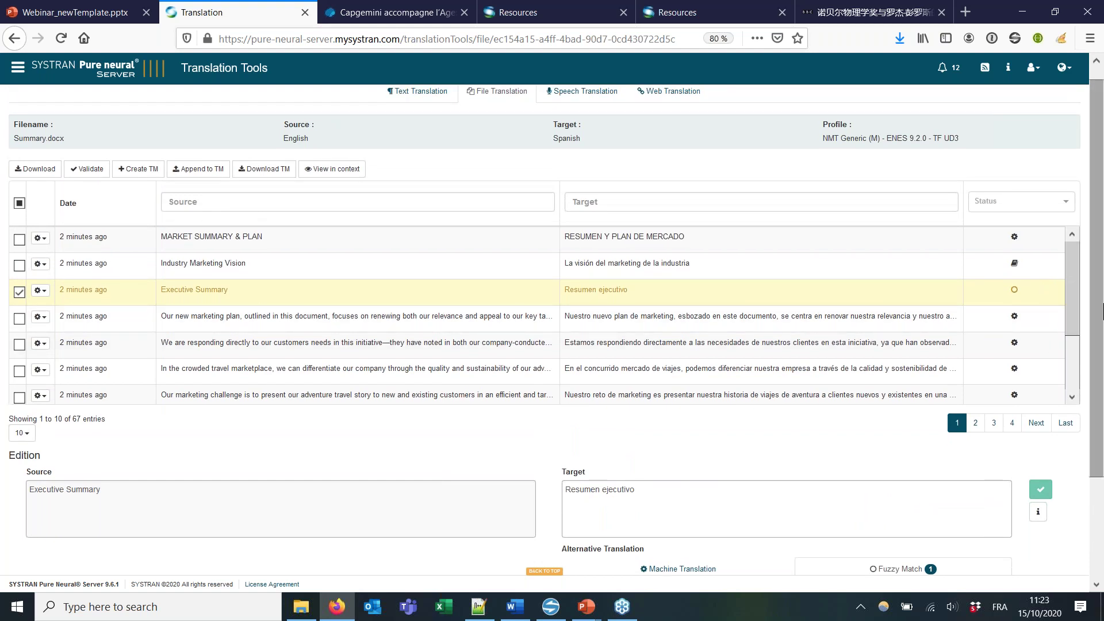
Step: Open the Industry Marketing Vision segment for editing
{"action": "scroll", "coordinate": [1097, 276], "scroll_direction": "up", "scroll_amount": 1}
{"action": "left_click", "coordinate": [932, 271]}
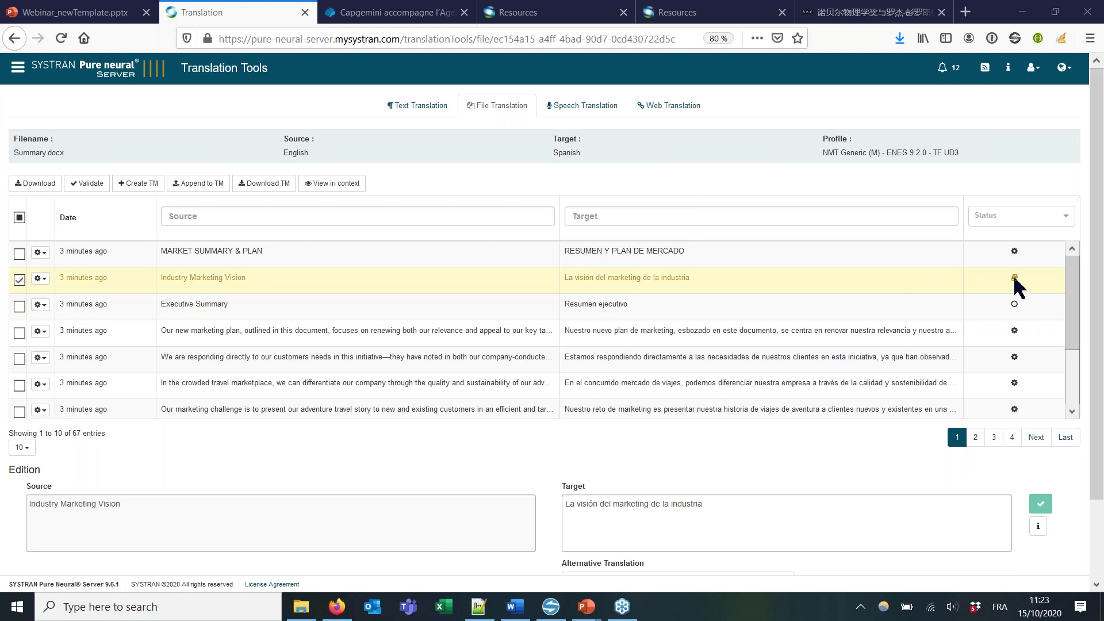
{"action": "mouse_move", "coordinate": [1014, 278]}
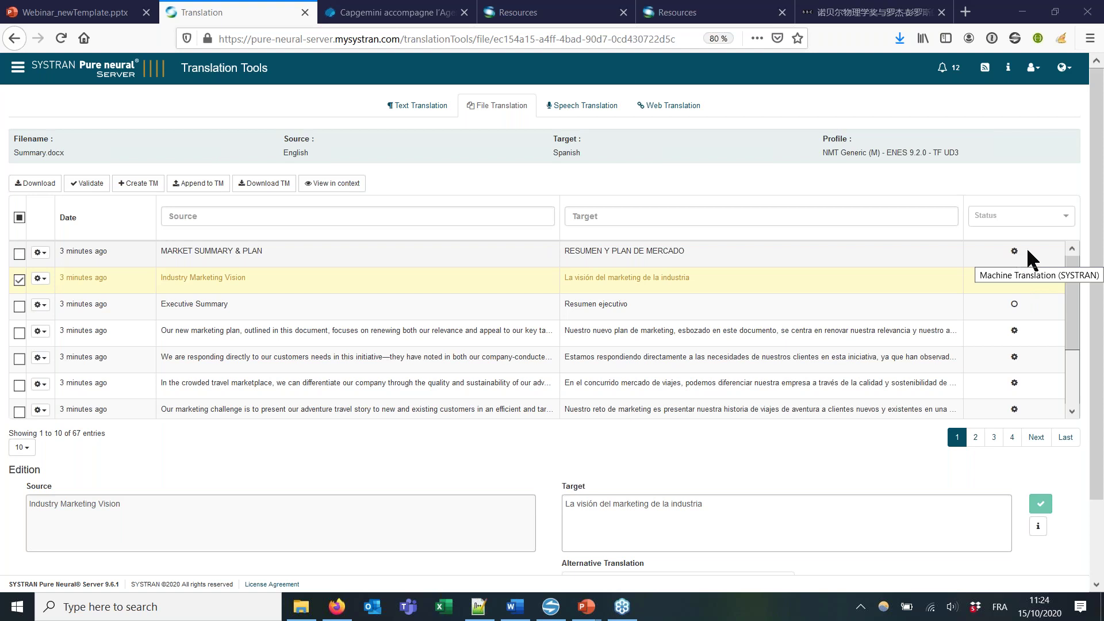
Step: Check the Status filter choices without picking one, then open the MARKET SUMMARY & PLAN segment
{"action": "left_click", "coordinate": [1063, 222]}
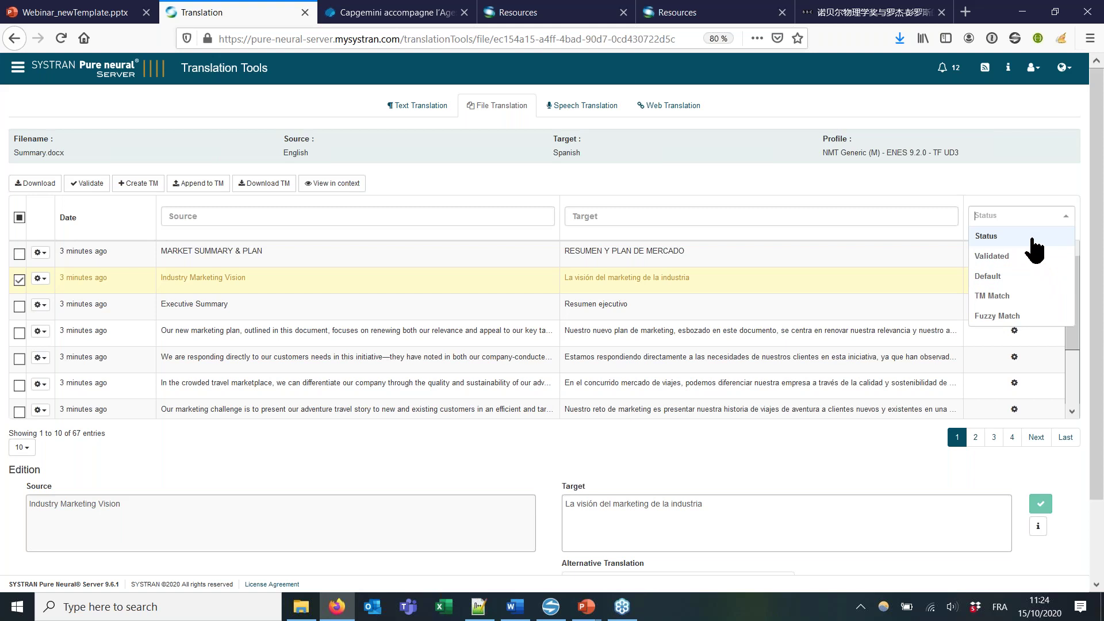
{"action": "key", "text": "Escape"}
{"action": "left_click", "coordinate": [1056, 251]}
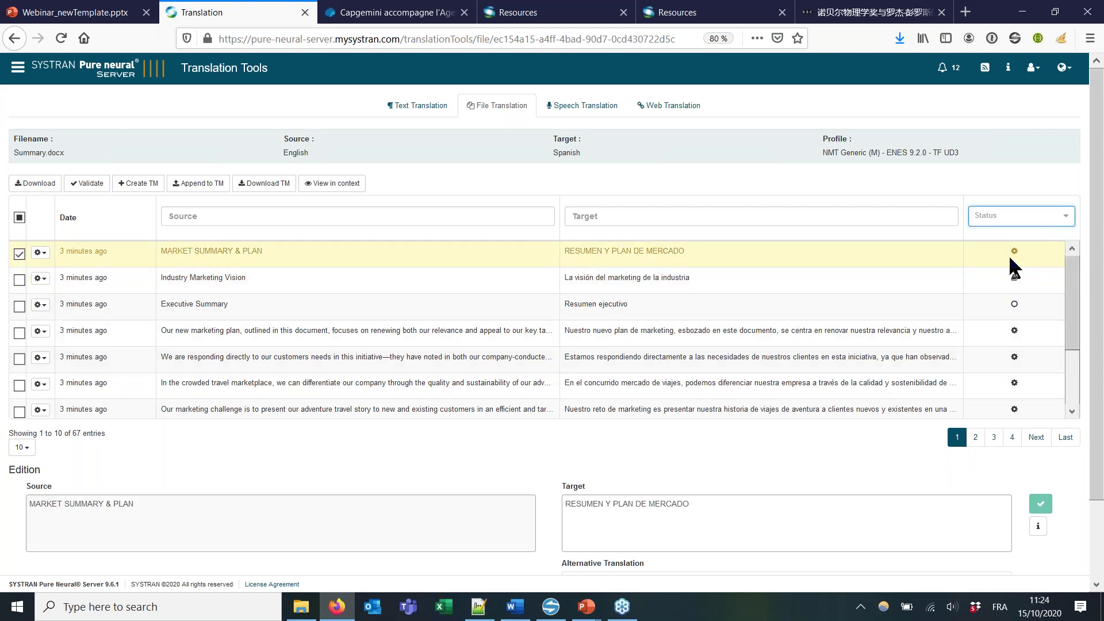
{"action": "left_click_drag", "start_coordinate": [1073, 301], "coordinate": [1074, 315]}
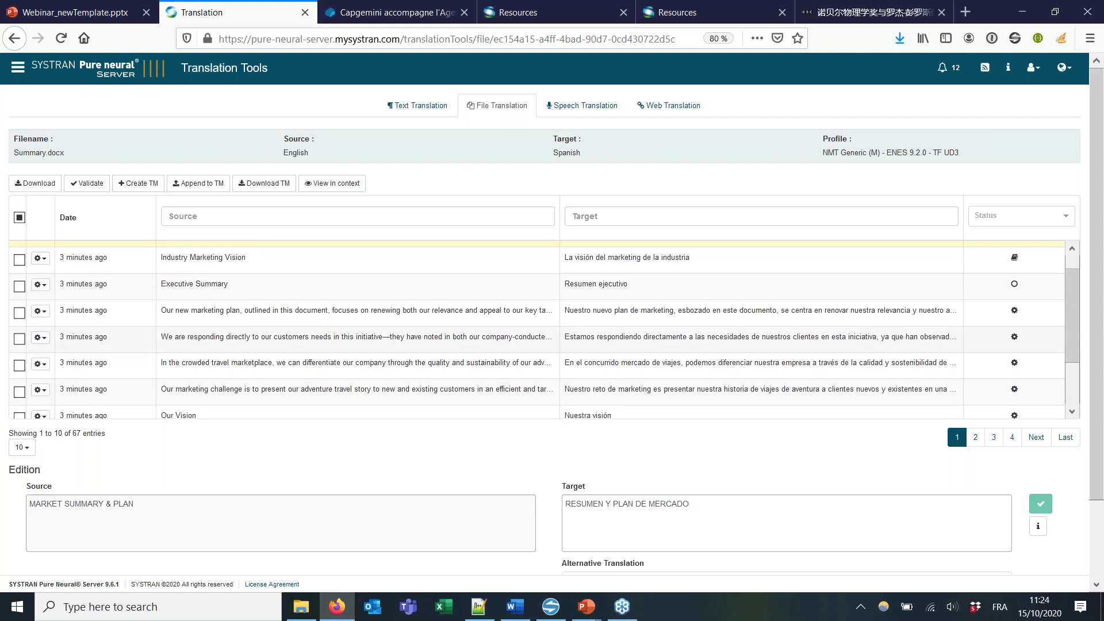
Step: Change the title's Target text to 'RESUMEN & PLAN DE MERCADO'
{"action": "left_click", "coordinate": [610, 502]}
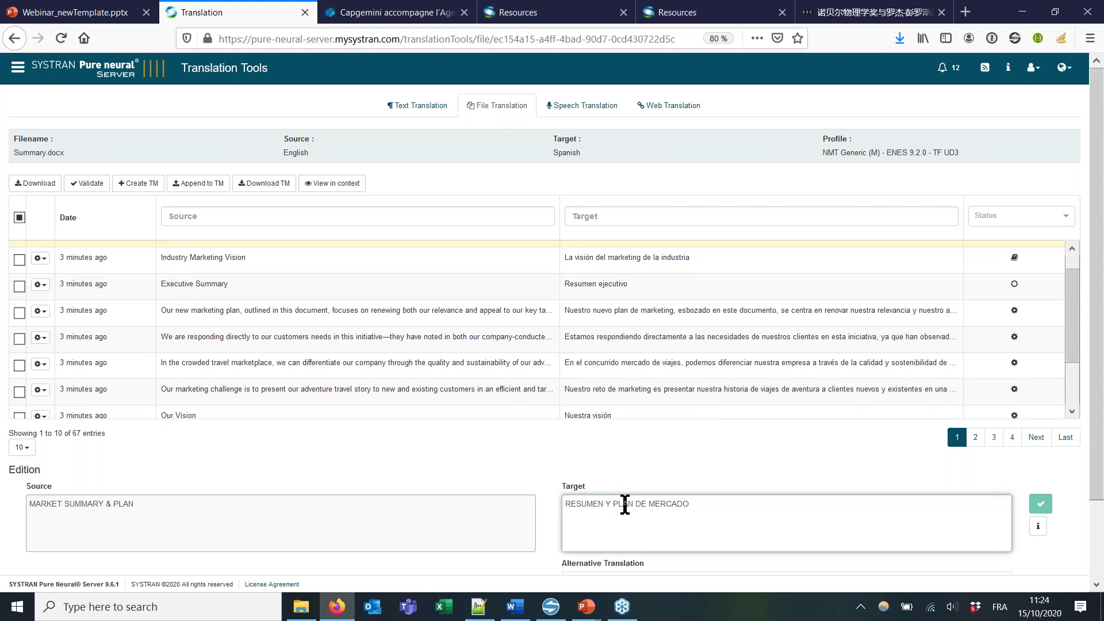
{"action": "key", "text": "BackSpace"}
{"action": "key", "text": "BackSpace"}
{"action": "type", "text": "1"}
{"action": "key", "text": "BackSpace"}
{"action": "key", "text": "BackSpace"}
{"action": "type", "text": "&"}
Step: Validate the title and Industry Marketing Vision, and select only those two segments
{"action": "left_click", "coordinate": [1042, 507]}
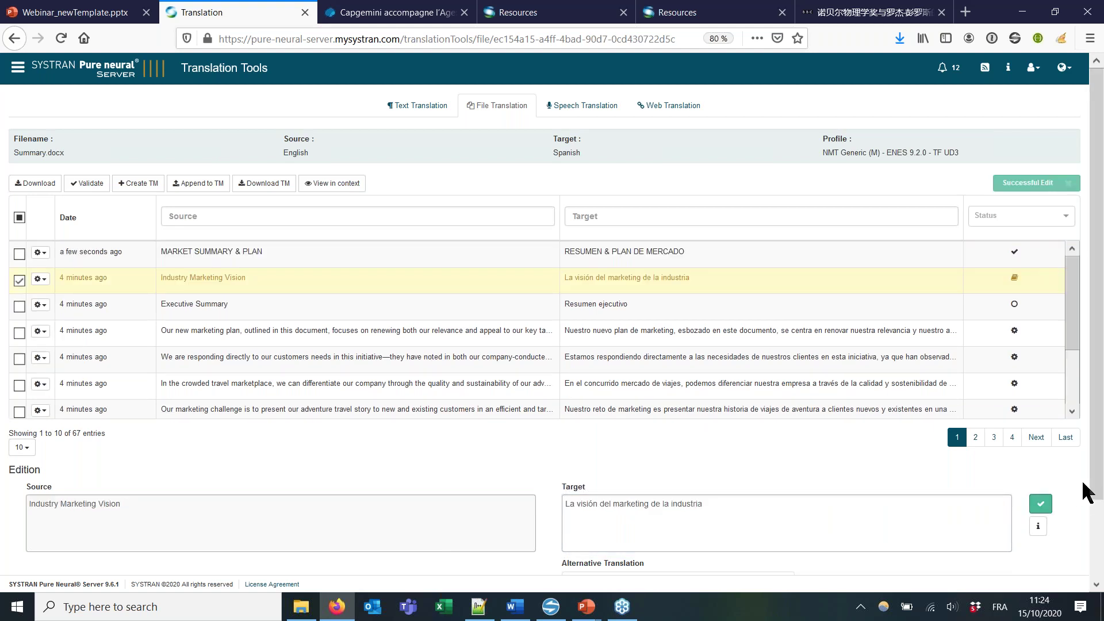
{"action": "left_click", "coordinate": [1040, 503]}
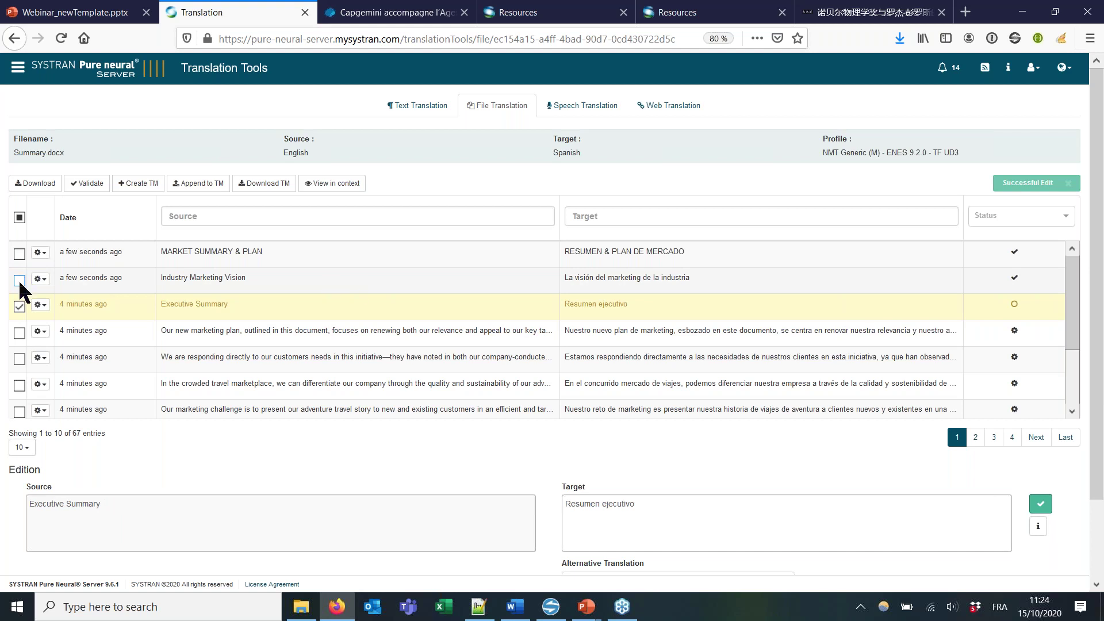
{"action": "left_click", "coordinate": [17, 306]}
{"action": "left_click", "coordinate": [19, 253]}
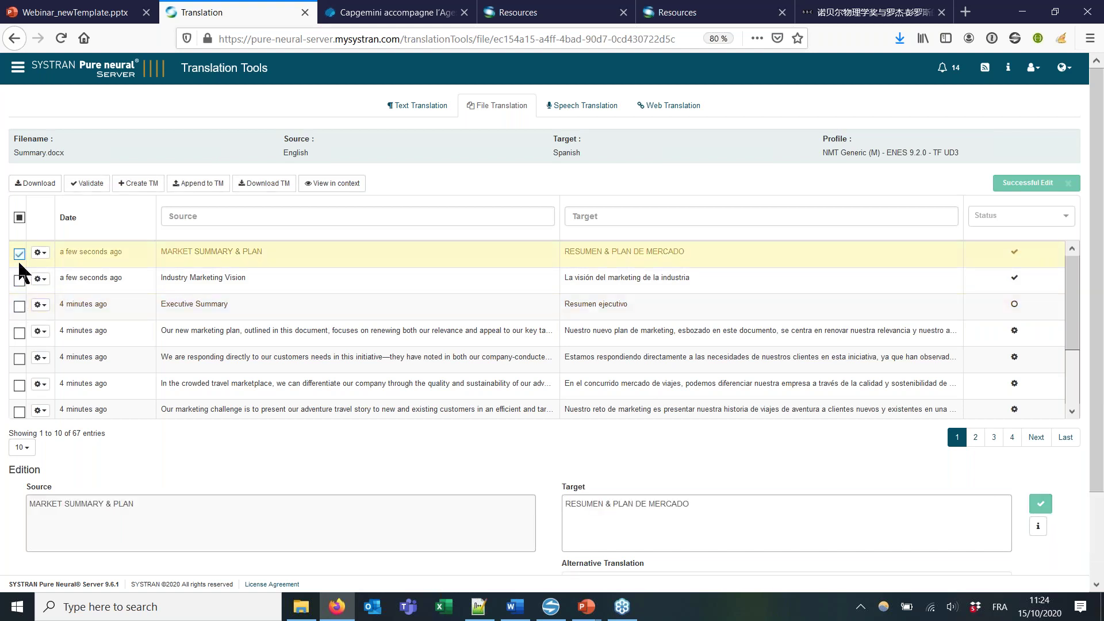
{"action": "left_click", "coordinate": [19, 279]}
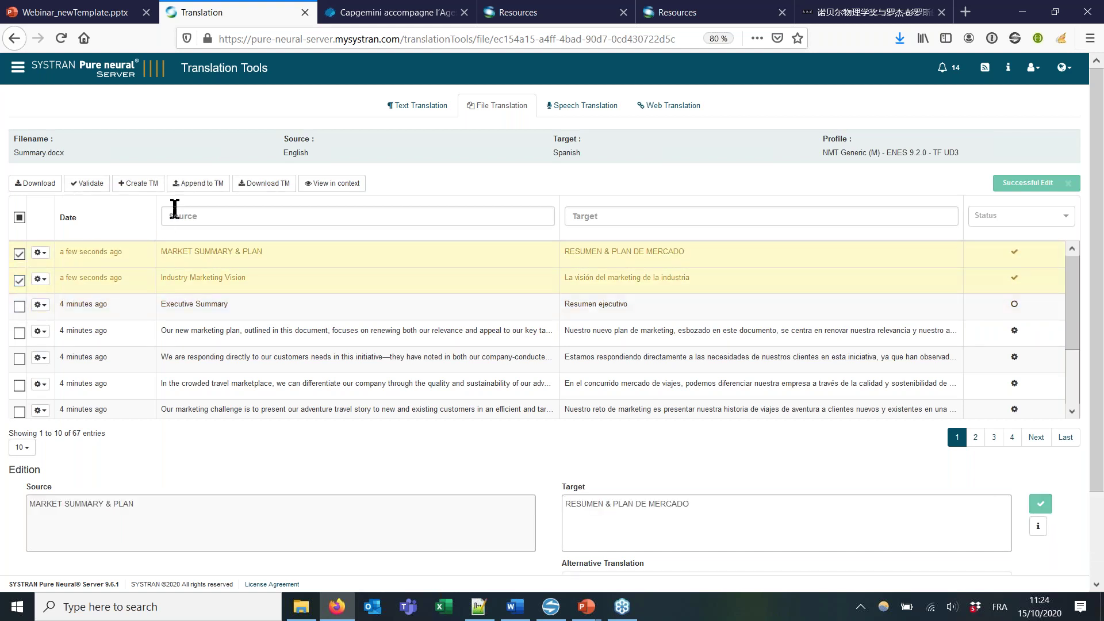
Step: Append the selected segments to the Demo_Webinar_ENES translation memory, found by searching 'we'
{"action": "left_click", "coordinate": [200, 183]}
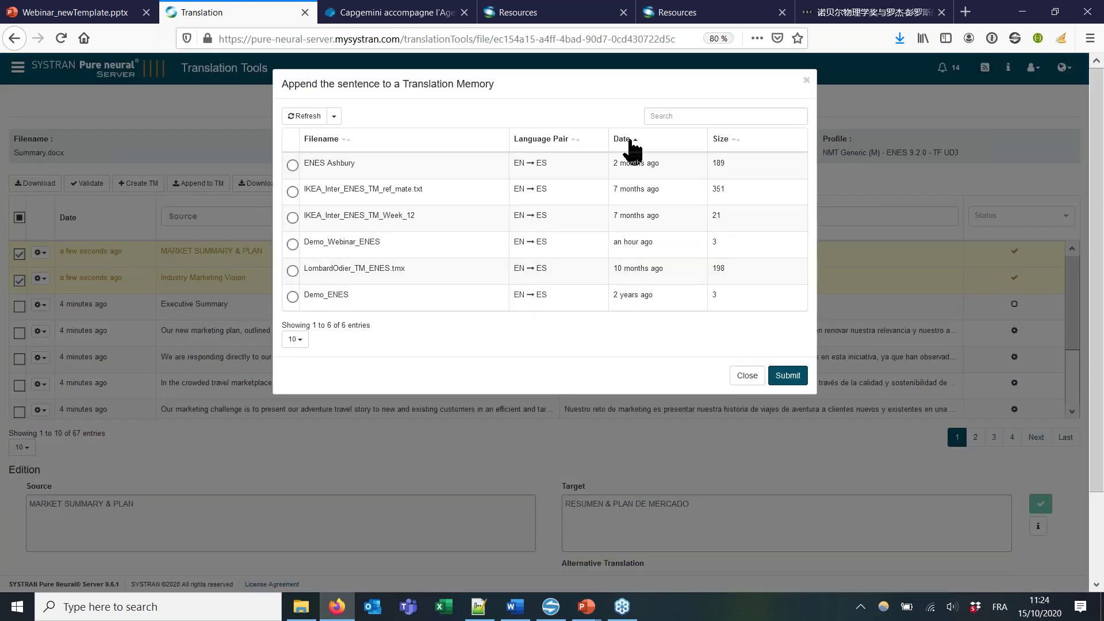
{"action": "left_click", "coordinate": [670, 118]}
{"action": "type", "text": "we"}
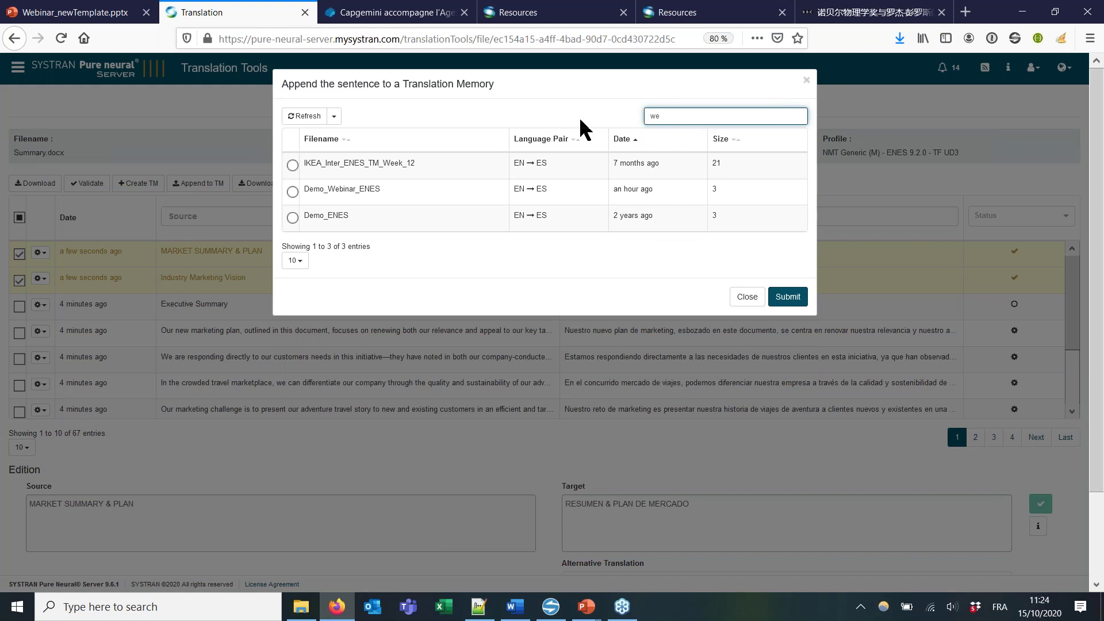
{"action": "left_click", "coordinate": [292, 192]}
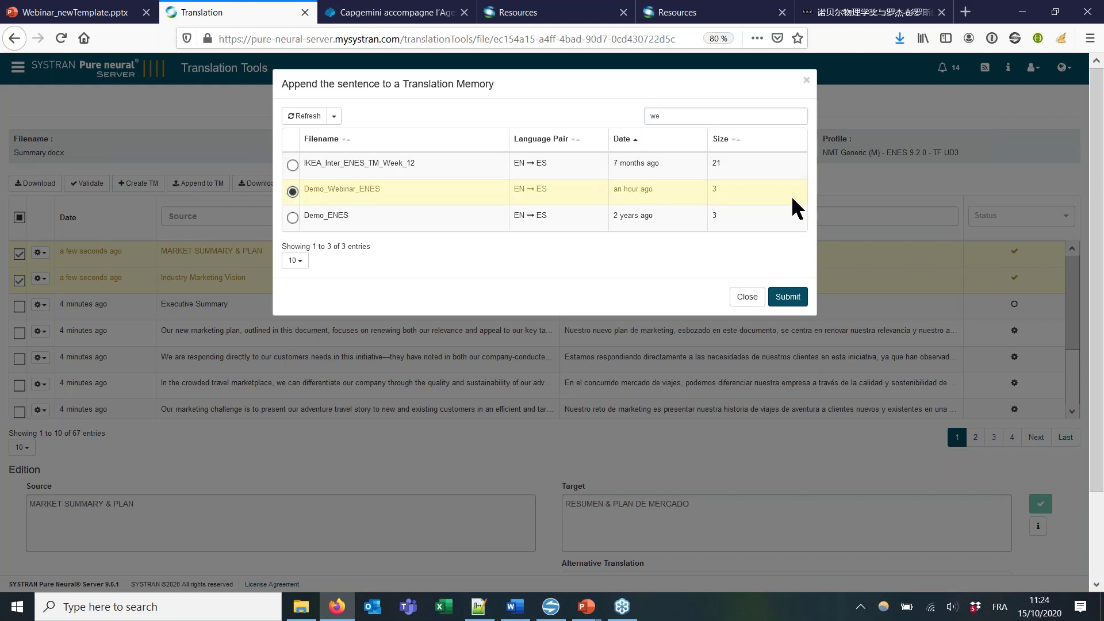
{"action": "left_click", "coordinate": [787, 297]}
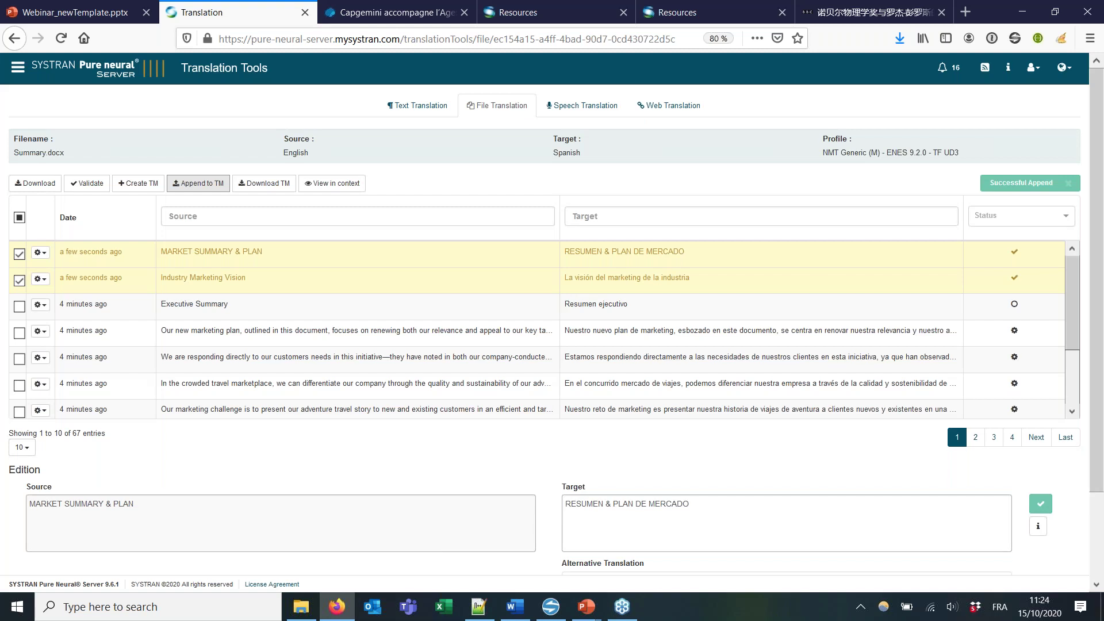
Step: Untick both segments and go via File Translation to the Text Translation page
{"action": "left_click", "coordinate": [19, 253]}
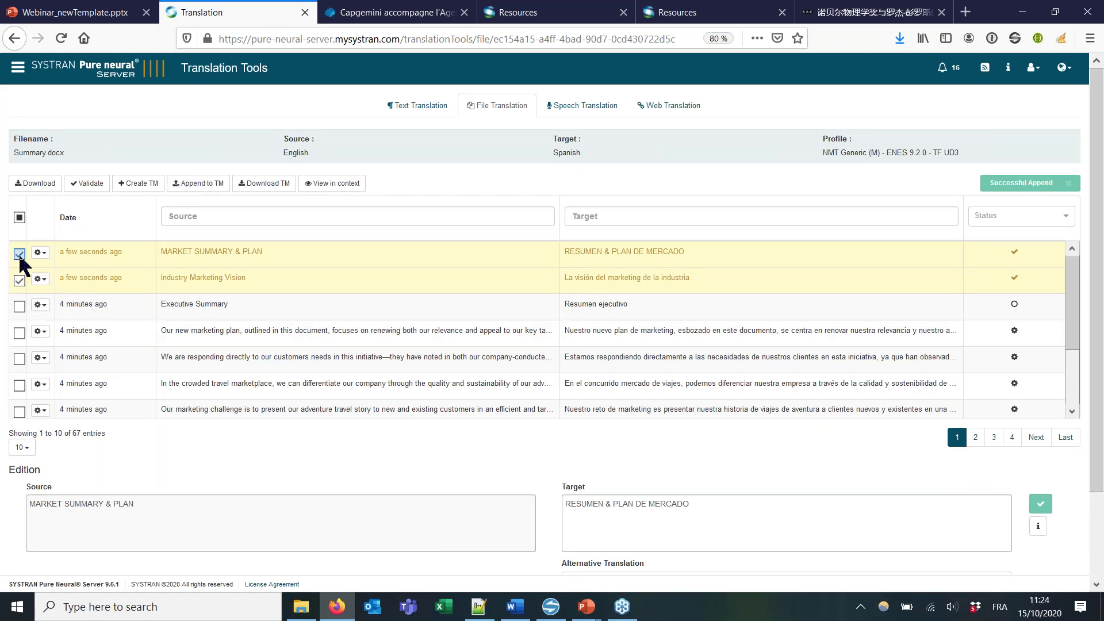
{"action": "left_click", "coordinate": [18, 253]}
{"action": "left_click", "coordinate": [19, 280]}
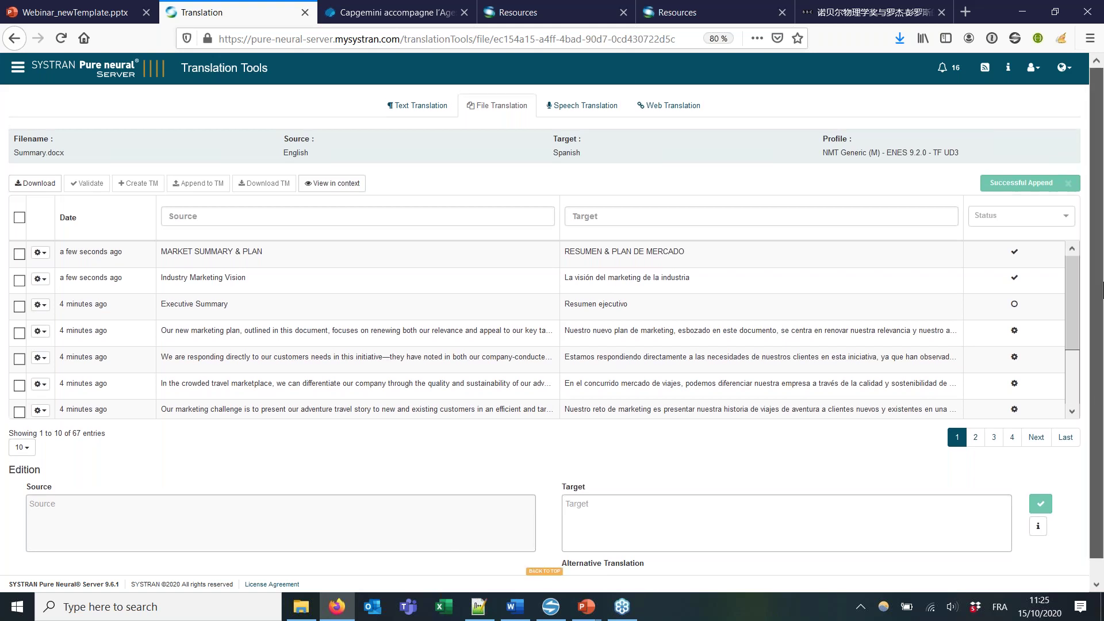
{"action": "left_click", "coordinate": [478, 108]}
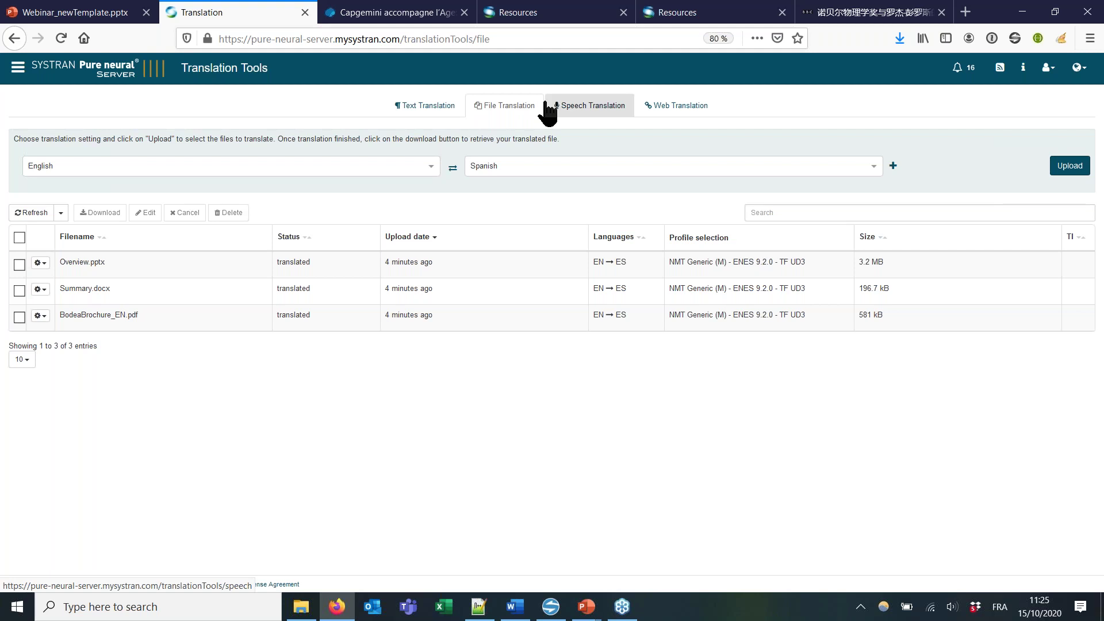
{"action": "left_click", "coordinate": [428, 106]}
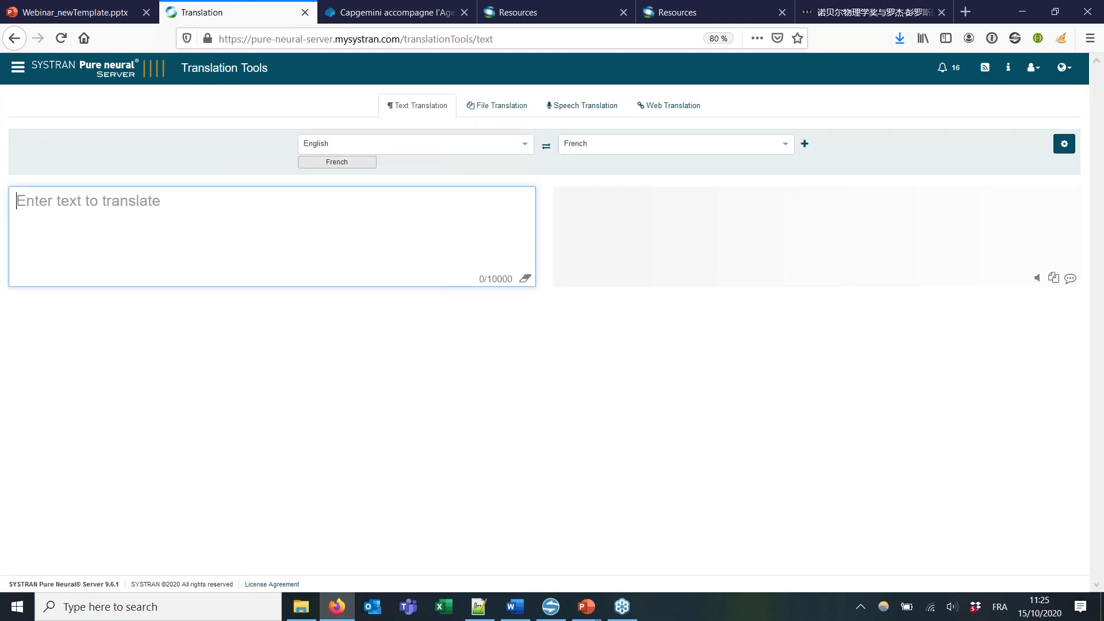
Step: Highlight the ESA opening paragraph of the Capgemini article, then go back to SYSTRAN's Translation page
{"action": "left_click", "coordinate": [419, 14]}
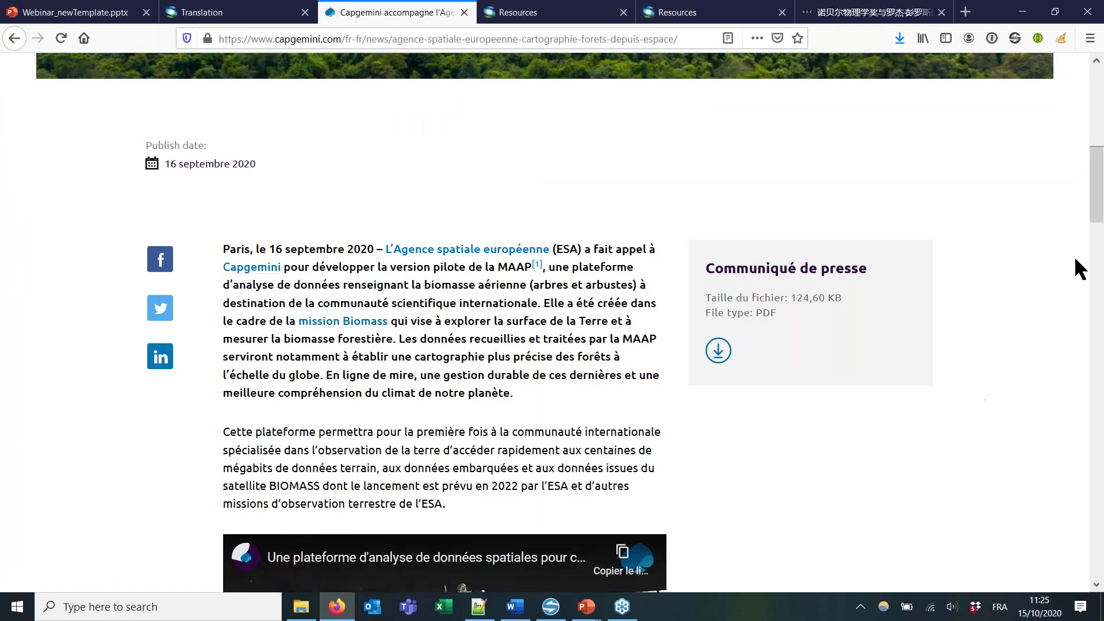
{"action": "left_click_drag", "start_coordinate": [1099, 177], "coordinate": [1099, 175]}
{"action": "scroll", "coordinate": [1099, 172], "scroll_direction": "up", "scroll_amount": 6}
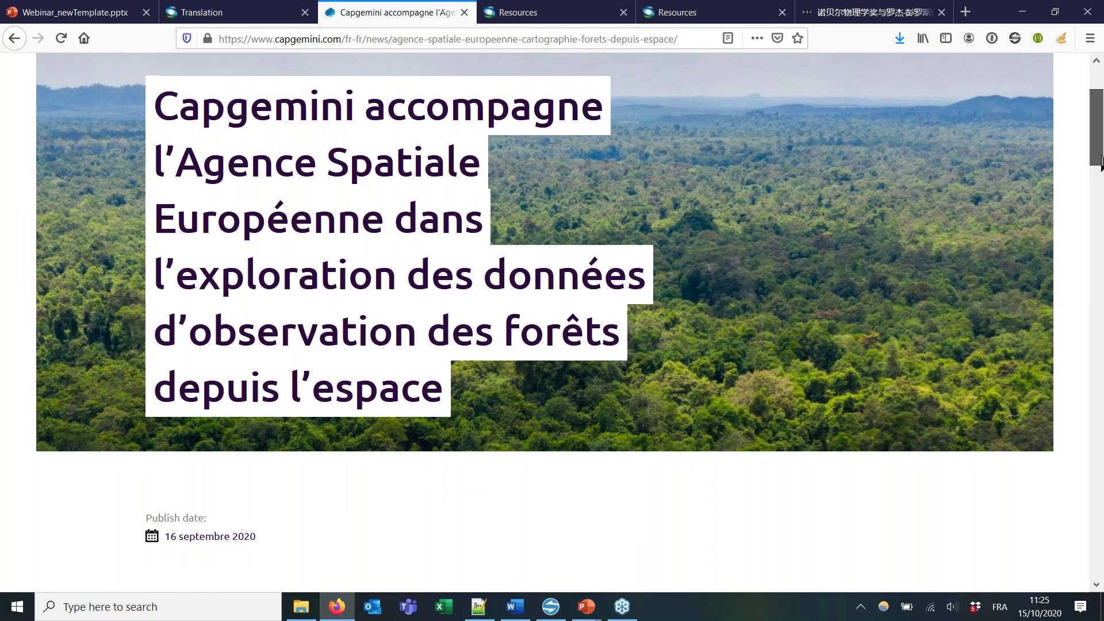
{"action": "scroll", "coordinate": [1100, 169], "scroll_direction": "down", "scroll_amount": 2}
{"action": "scroll", "coordinate": [1102, 183], "scroll_direction": "down", "scroll_amount": 2}
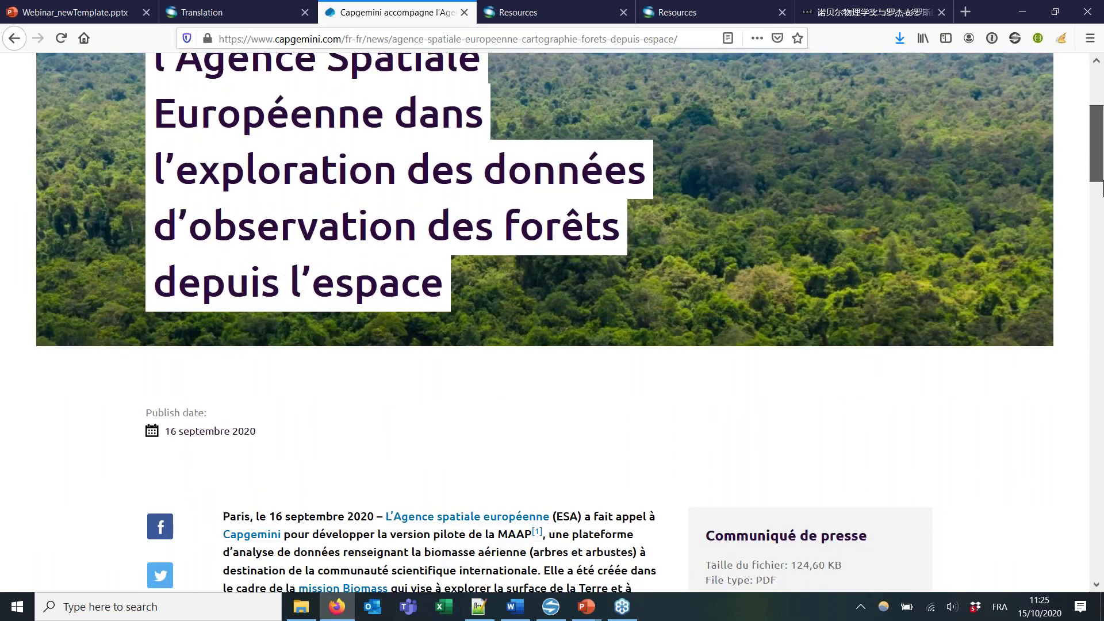
{"action": "scroll", "coordinate": [1102, 183], "scroll_direction": "up", "scroll_amount": 2}
{"action": "scroll", "coordinate": [1102, 184], "scroll_direction": "down", "scroll_amount": 1}
{"action": "scroll", "coordinate": [1102, 187], "scroll_direction": "down", "scroll_amount": 10}
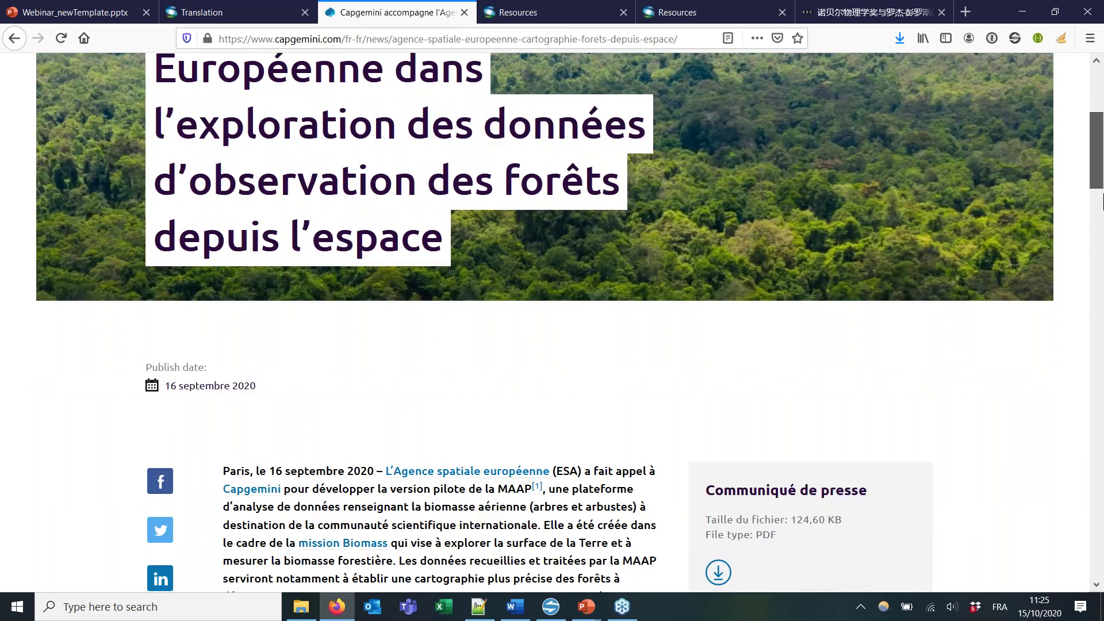
{"action": "scroll", "coordinate": [1102, 187], "scroll_direction": "up", "scroll_amount": 4}
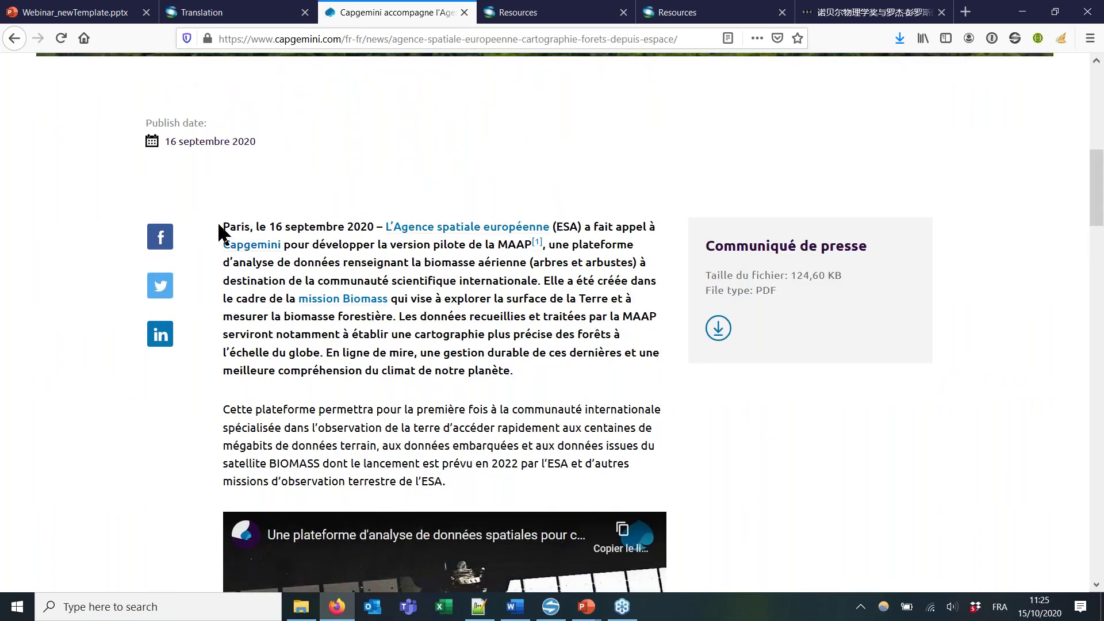
{"action": "left_click_drag", "start_coordinate": [222, 225], "coordinate": [514, 385]}
{"action": "key", "text": "ctrl+c"}
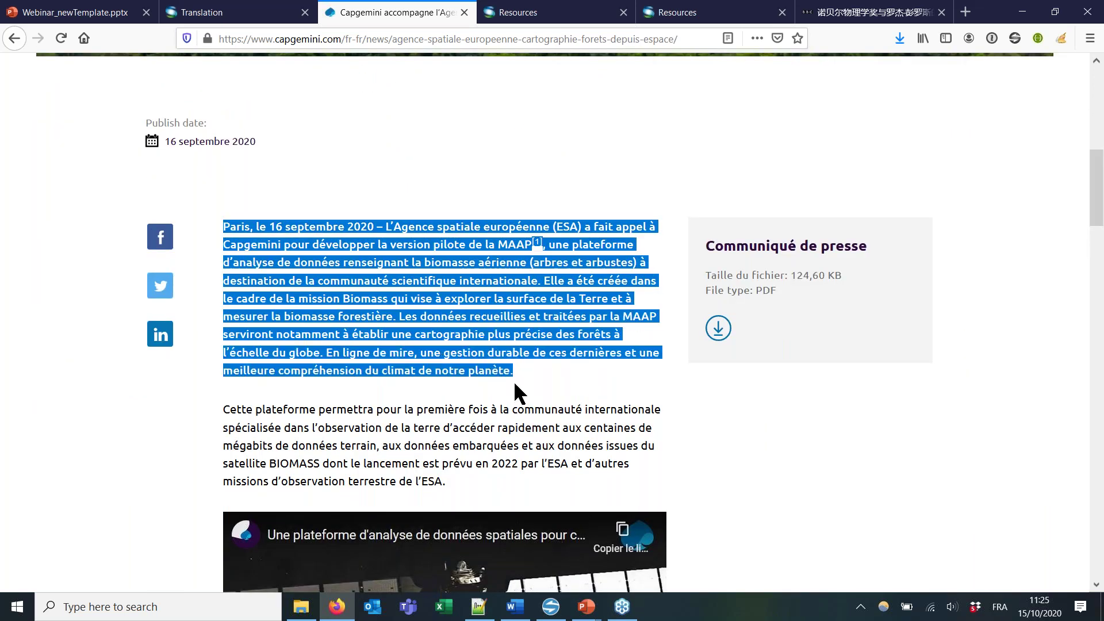
{"action": "left_click", "coordinate": [218, 13]}
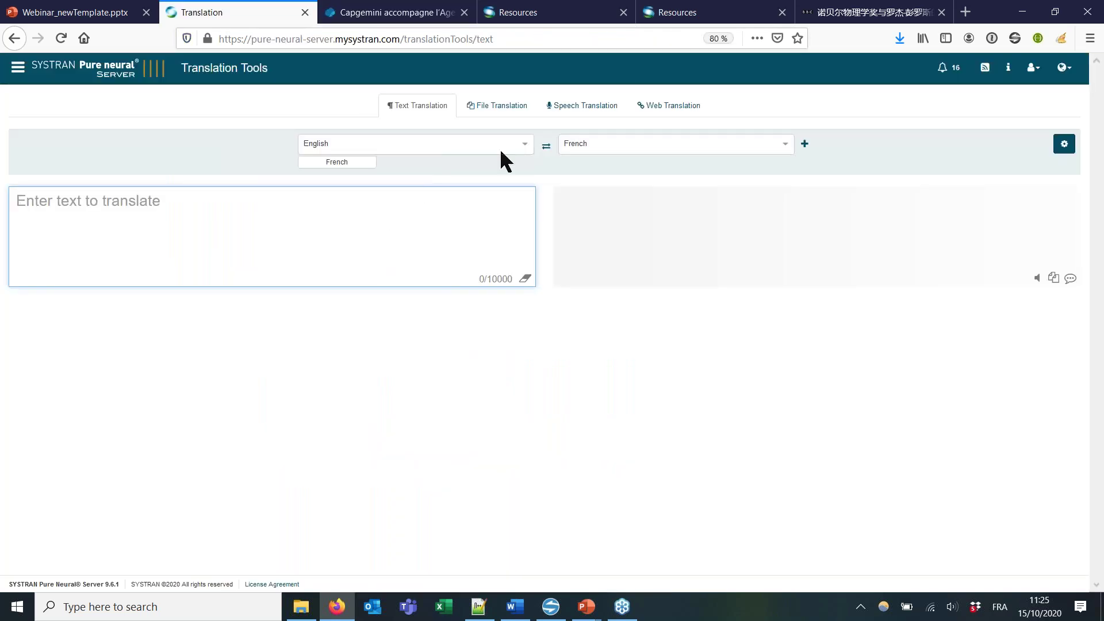
Step: Swap to French→English, choose the Translator NMT Generic (L) - FREN profile and paste the French ESA paragraph
{"action": "left_click", "coordinate": [545, 146]}
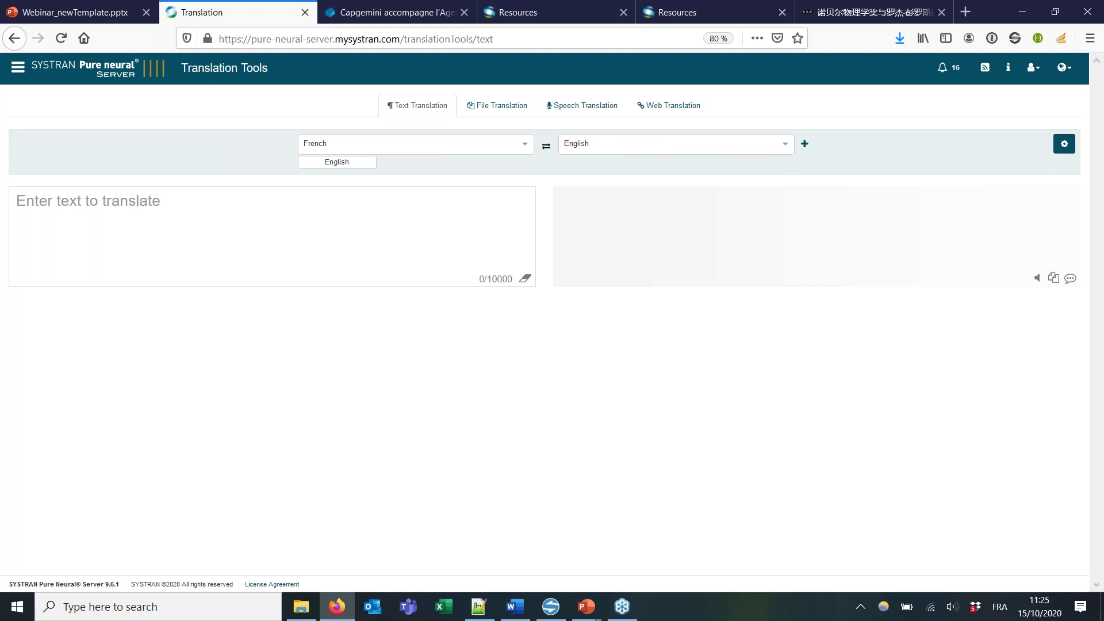
{"action": "left_click", "coordinate": [803, 144]}
{"action": "left_click", "coordinate": [295, 195]}
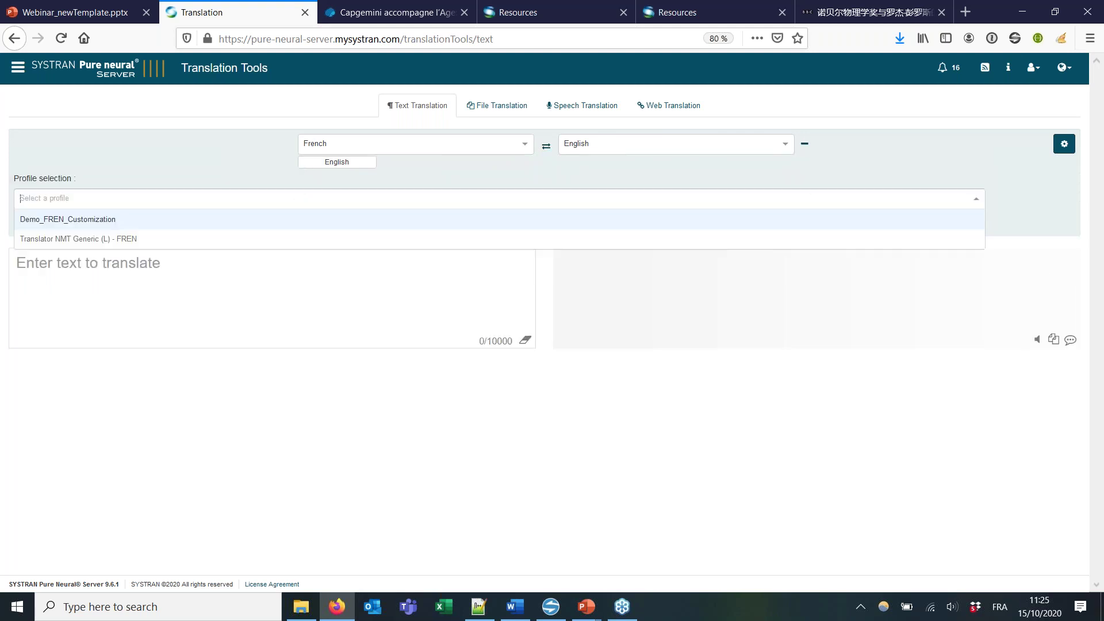
{"action": "left_click", "coordinate": [279, 238]}
{"action": "left_click", "coordinate": [247, 263]}
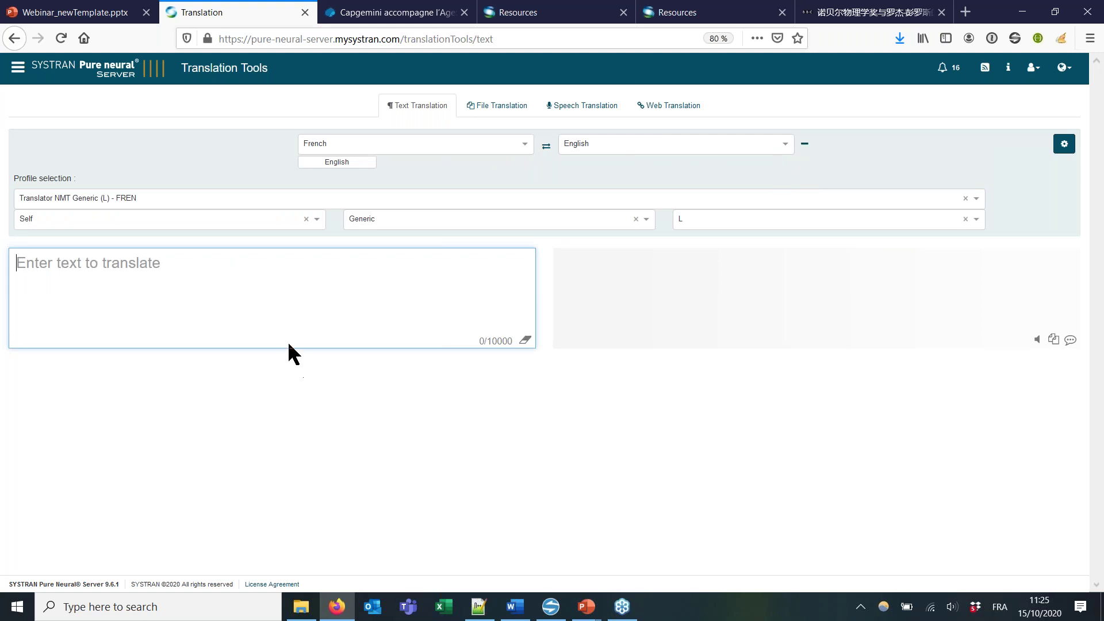
{"action": "key", "text": "ctrl+v"}
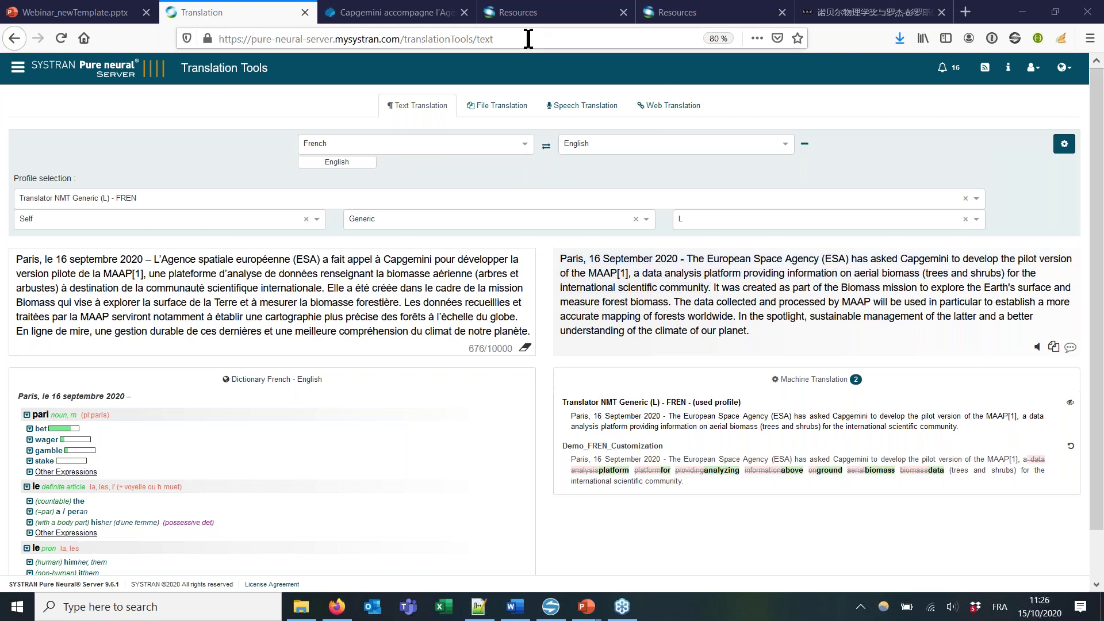
{"action": "left_click", "coordinate": [556, 23]}
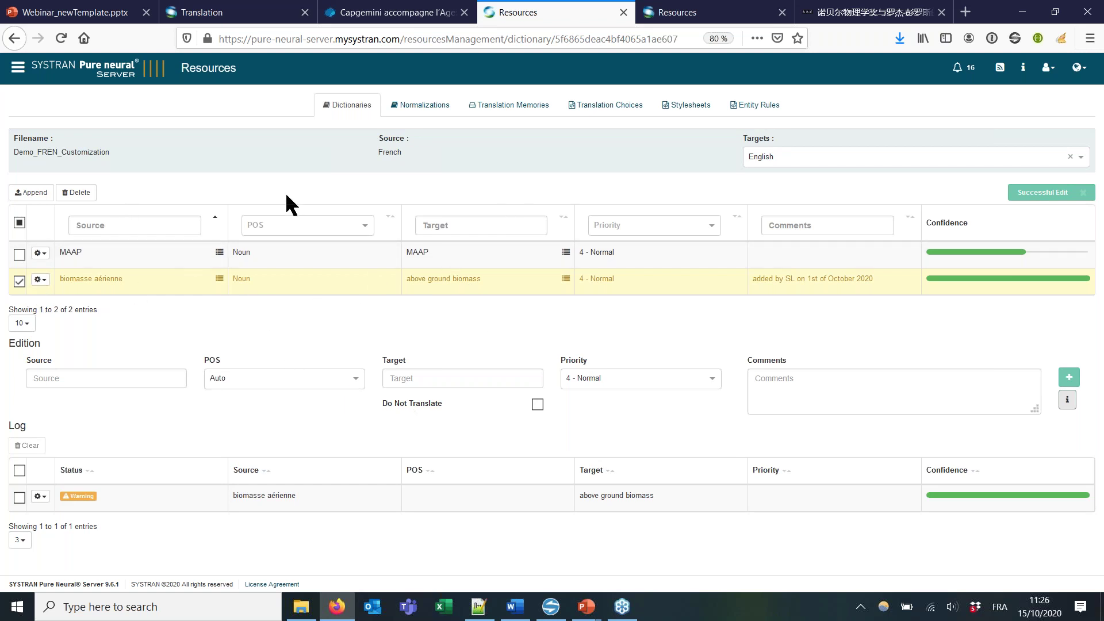
Step: Uncheck the 'biomasse aérienne' entry and view inflections of it and 'above ground biomass'
{"action": "left_click", "coordinate": [19, 281]}
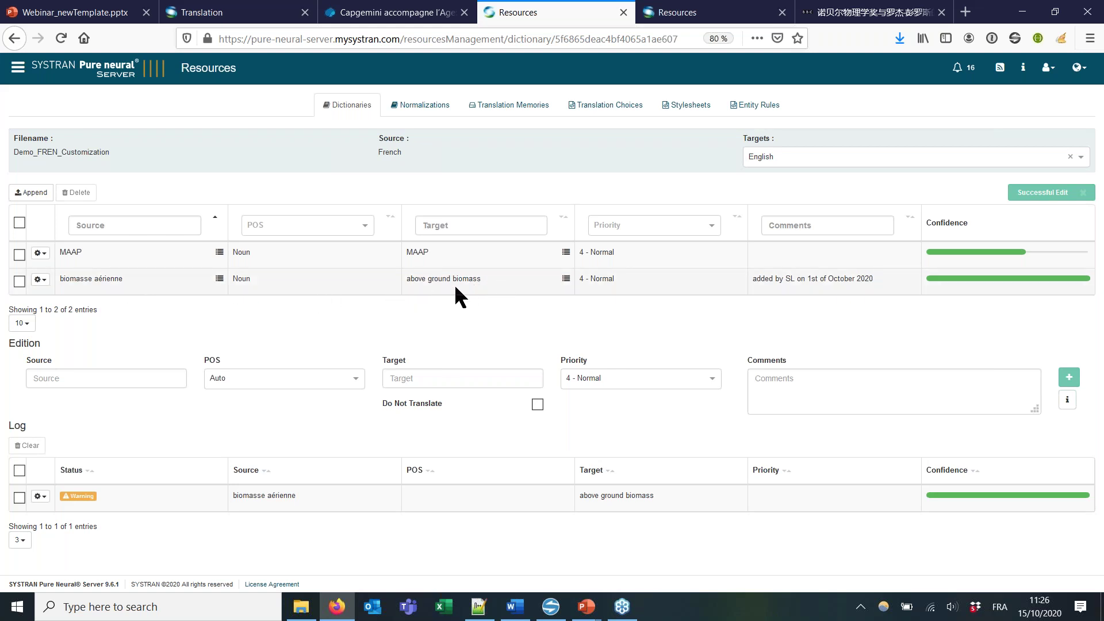
{"action": "left_click", "coordinate": [221, 278]}
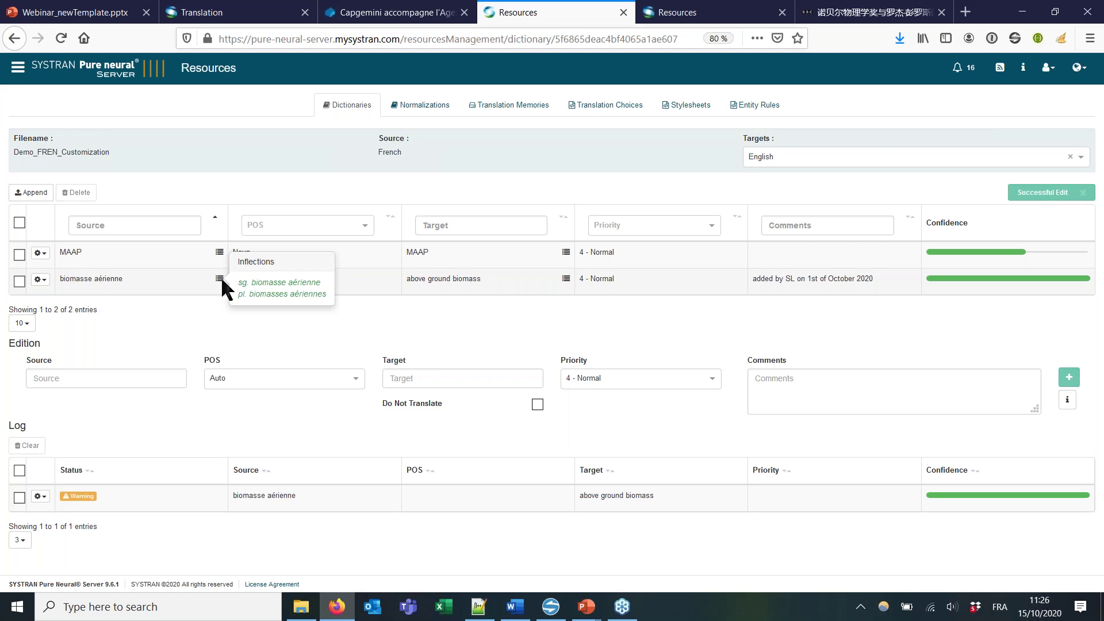
{"action": "left_click", "coordinate": [565, 279]}
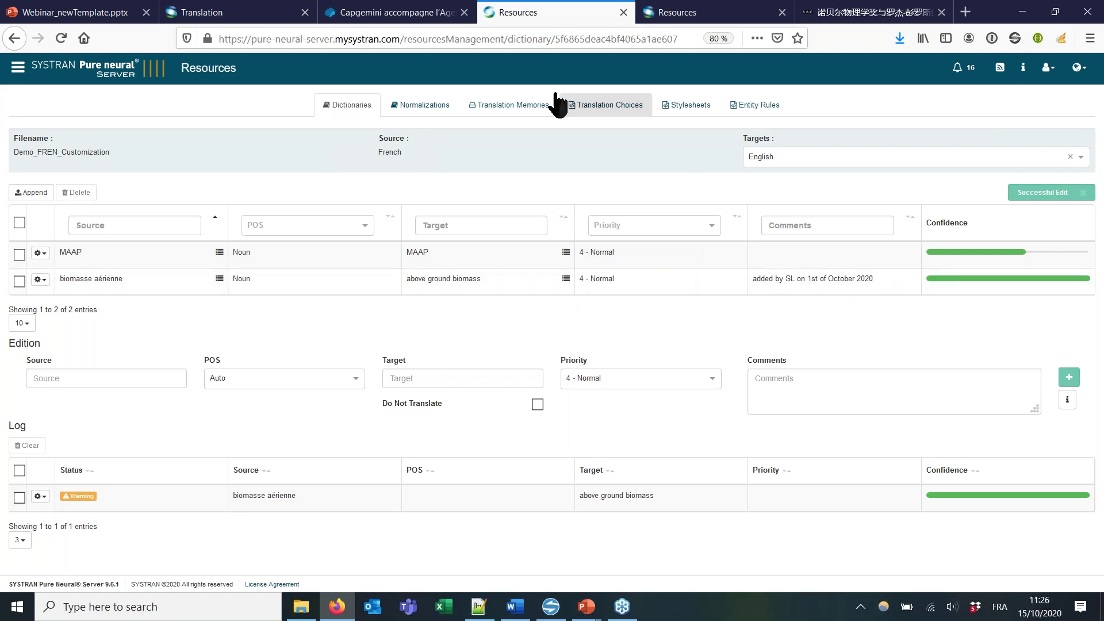
Step: Retranslate the paragraph using the Demo_FREN_Customization profile
{"action": "left_click", "coordinate": [225, 17]}
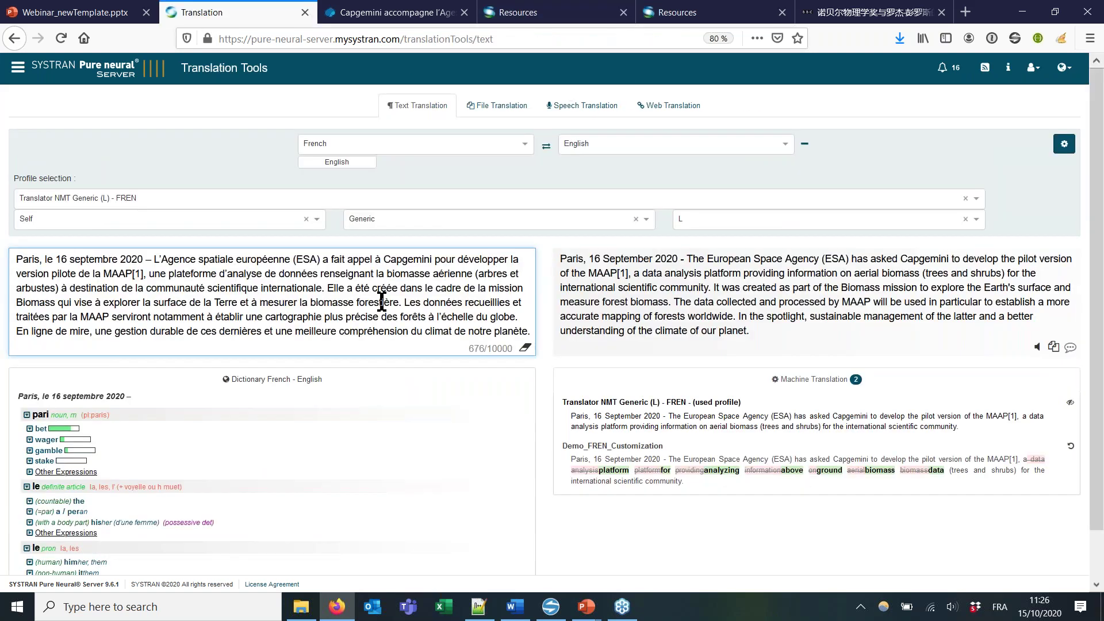
{"action": "left_click", "coordinate": [566, 198]}
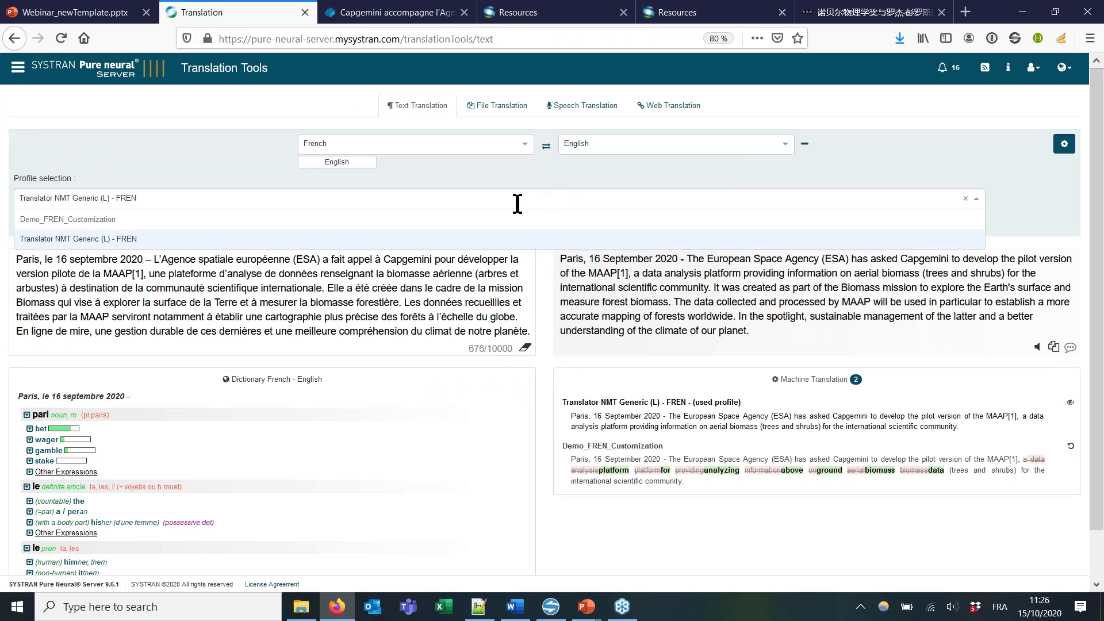
{"action": "left_click", "coordinate": [477, 223]}
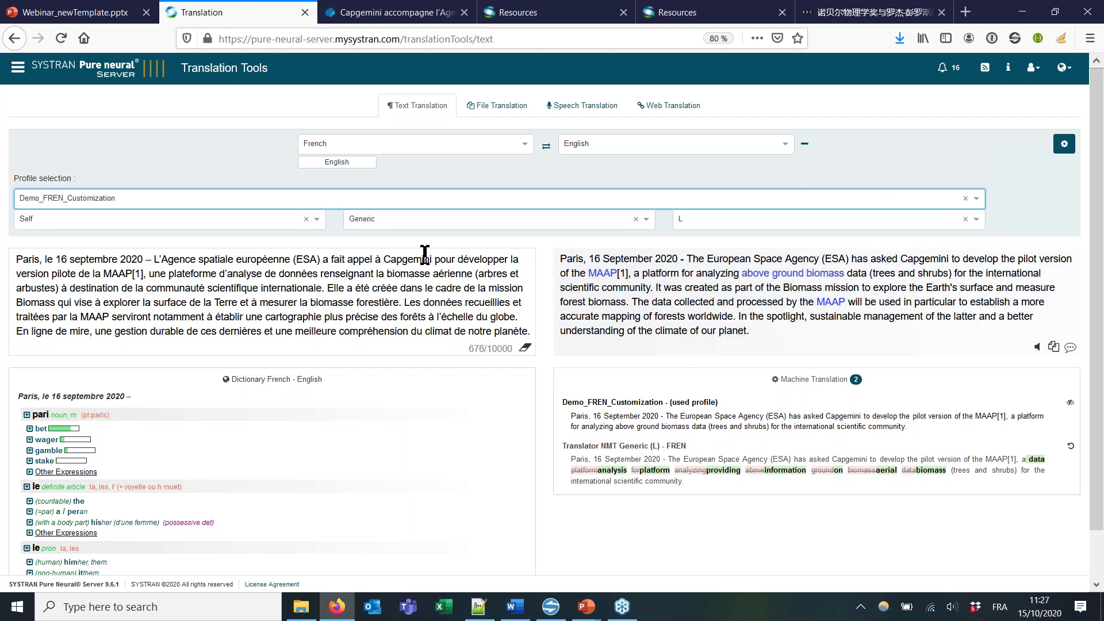
Step: Change 'la biomasse aérienne' to 'les biomasses aériennes' in the source text
{"action": "double_click", "coordinate": [384, 273]}
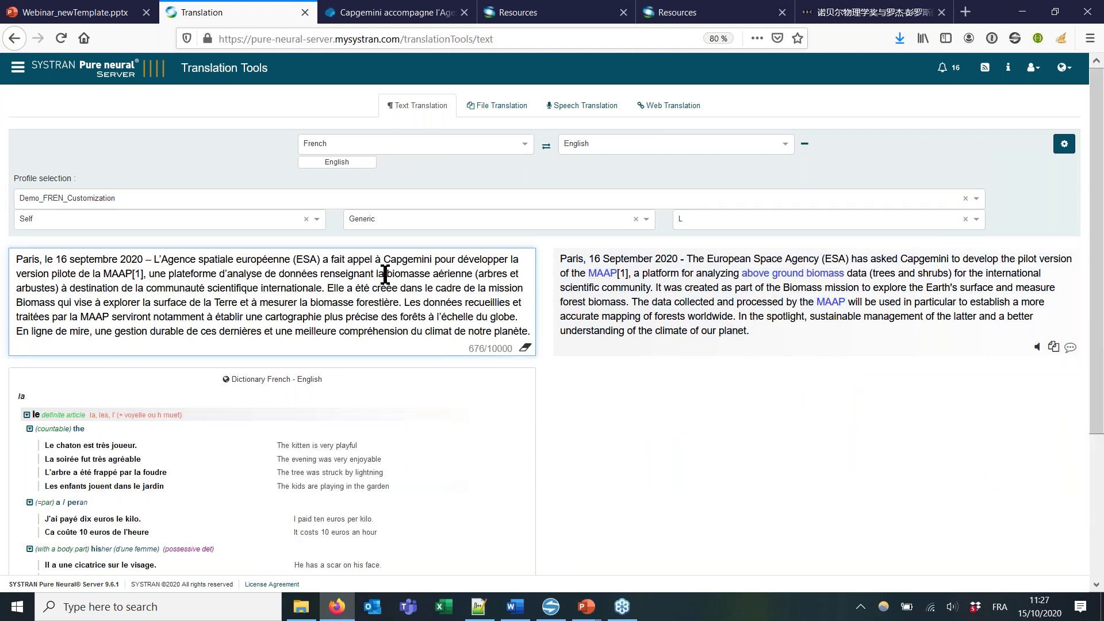
{"action": "type", "text": "les"}
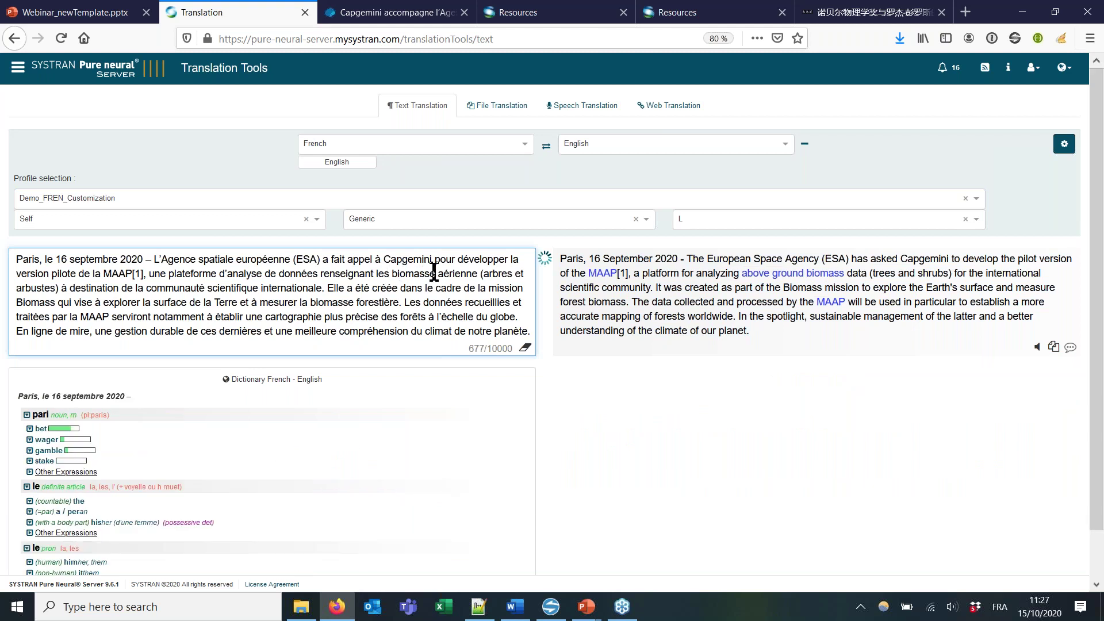
{"action": "left_click", "coordinate": [436, 274]}
{"action": "type", "text": "s"}
{"action": "left_click", "coordinate": [482, 276]}
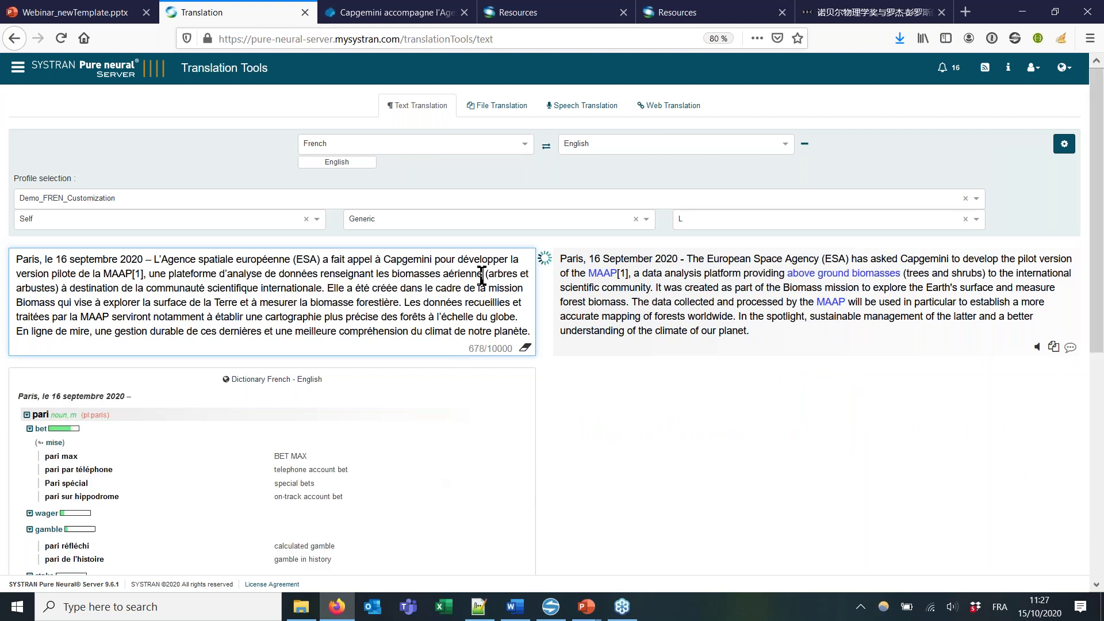
{"action": "type", "text": "s"}
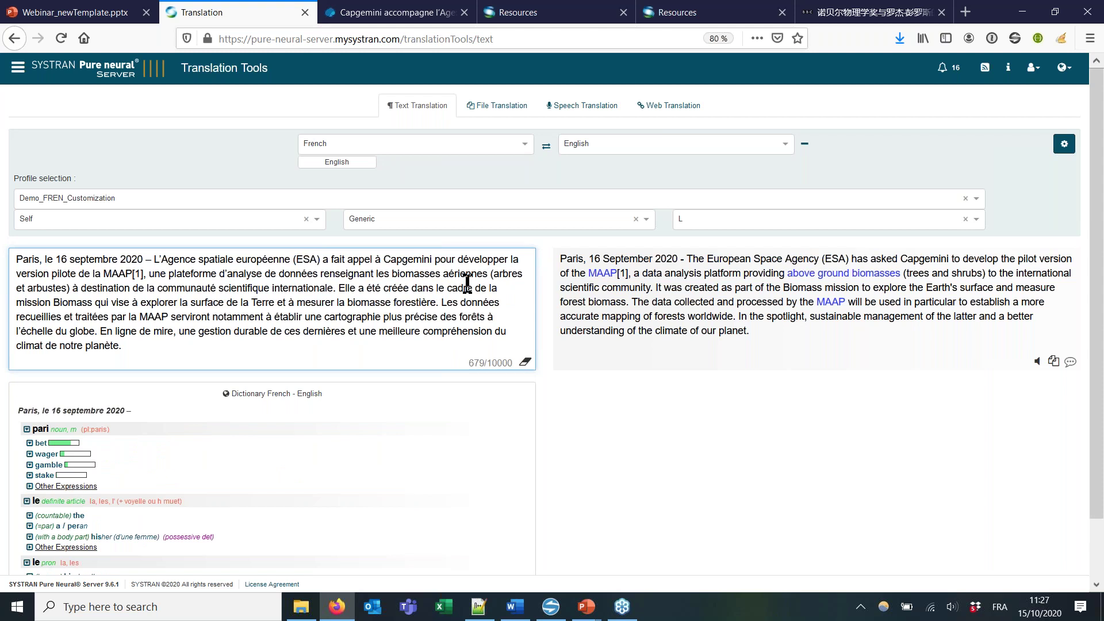
Step: Review alternative translations and profile owner options, then clear the source and translation
{"action": "left_click", "coordinate": [802, 275]}
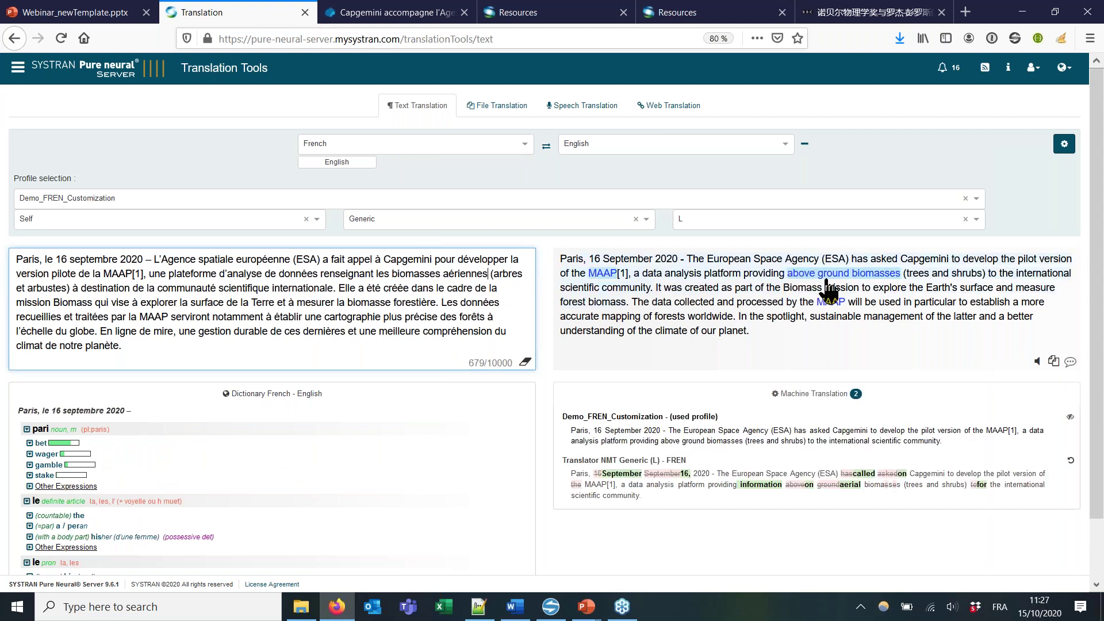
{"action": "left_click", "coordinate": [84, 213]}
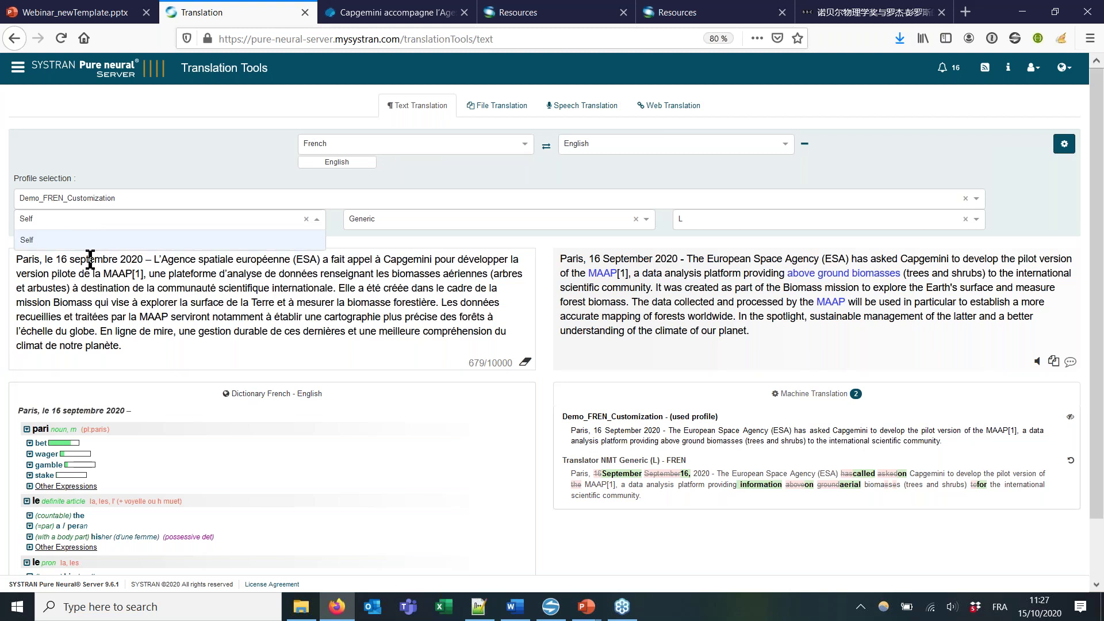
{"action": "left_click", "coordinate": [525, 361]}
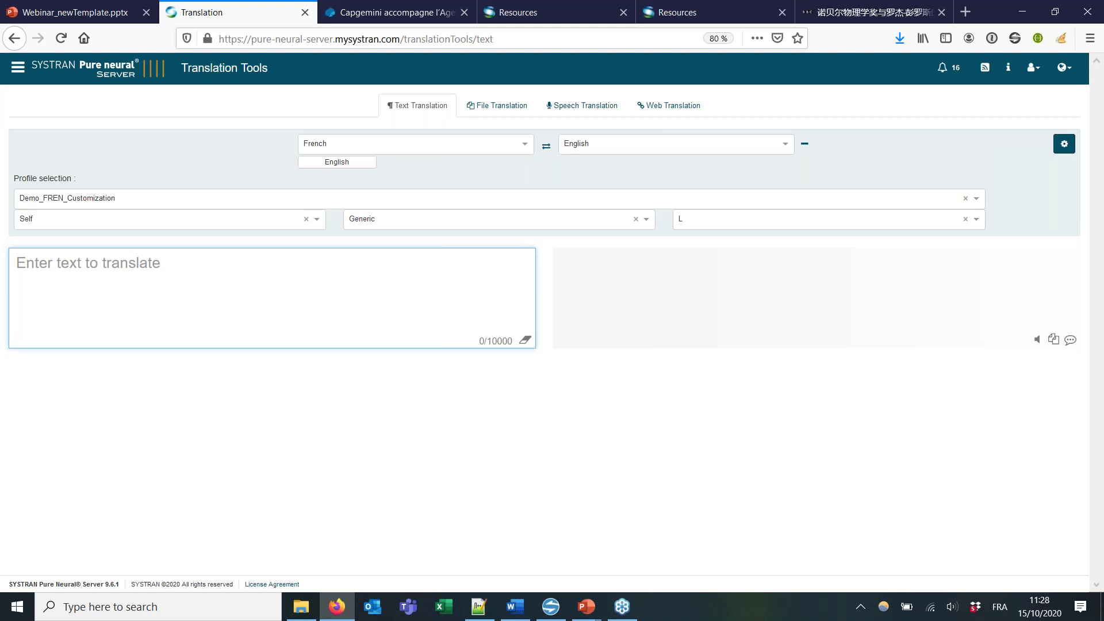
Step: Swap to English→French and translate 'How are you today?' with Translator NMT FORMAL (M) - ENFR
{"action": "left_click", "coordinate": [546, 147]}
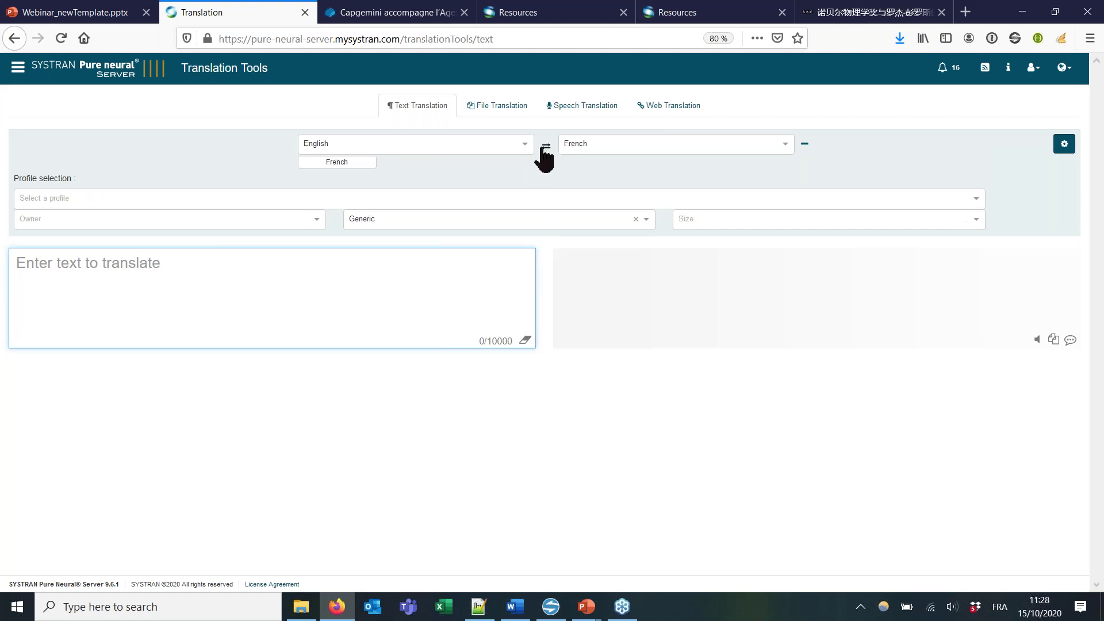
{"action": "left_click", "coordinate": [518, 205]}
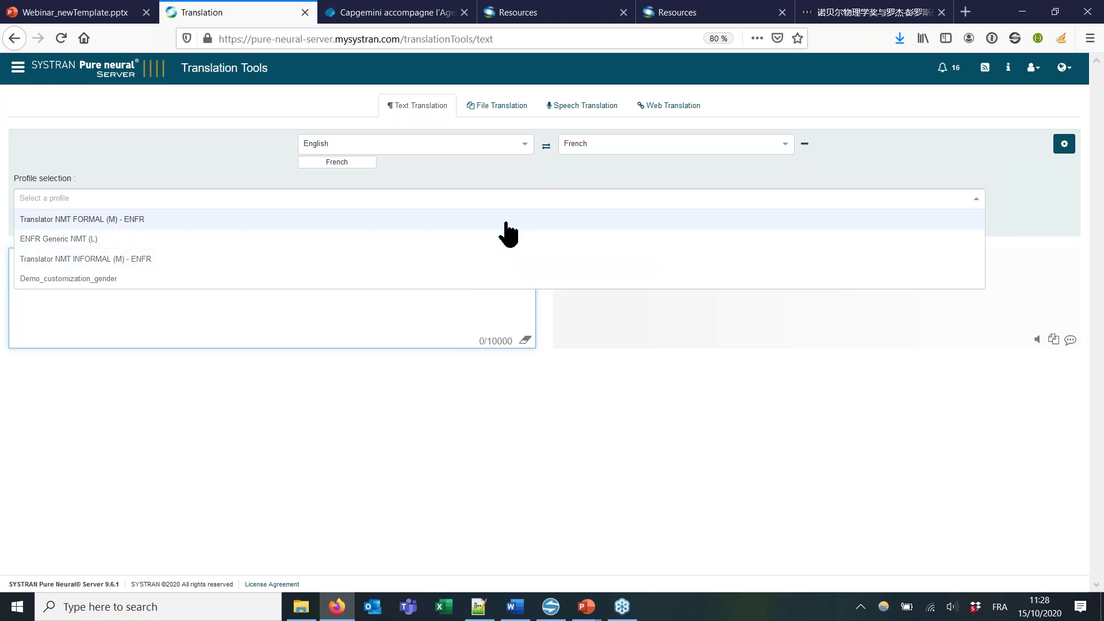
{"action": "left_click", "coordinate": [465, 224]}
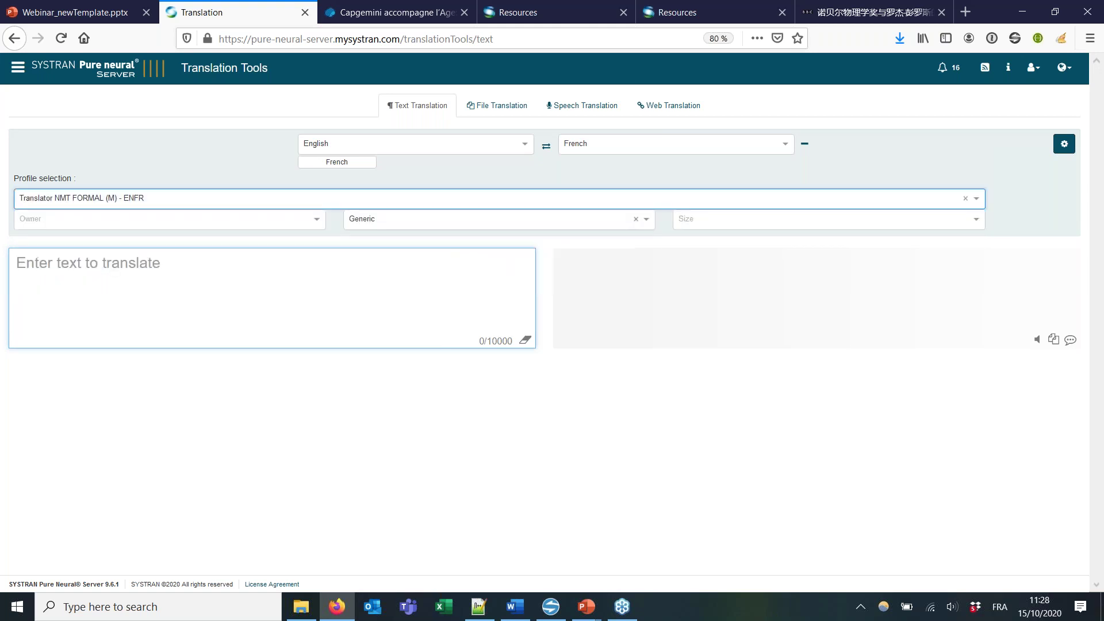
{"action": "left_click", "coordinate": [230, 276]}
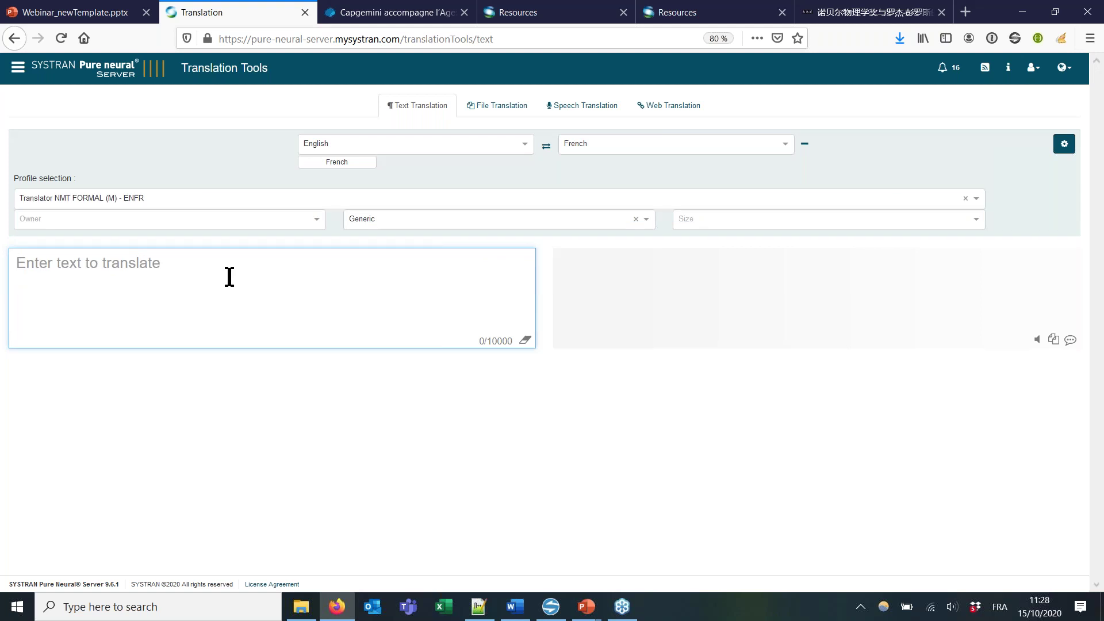
{"action": "type", "text": "H"}
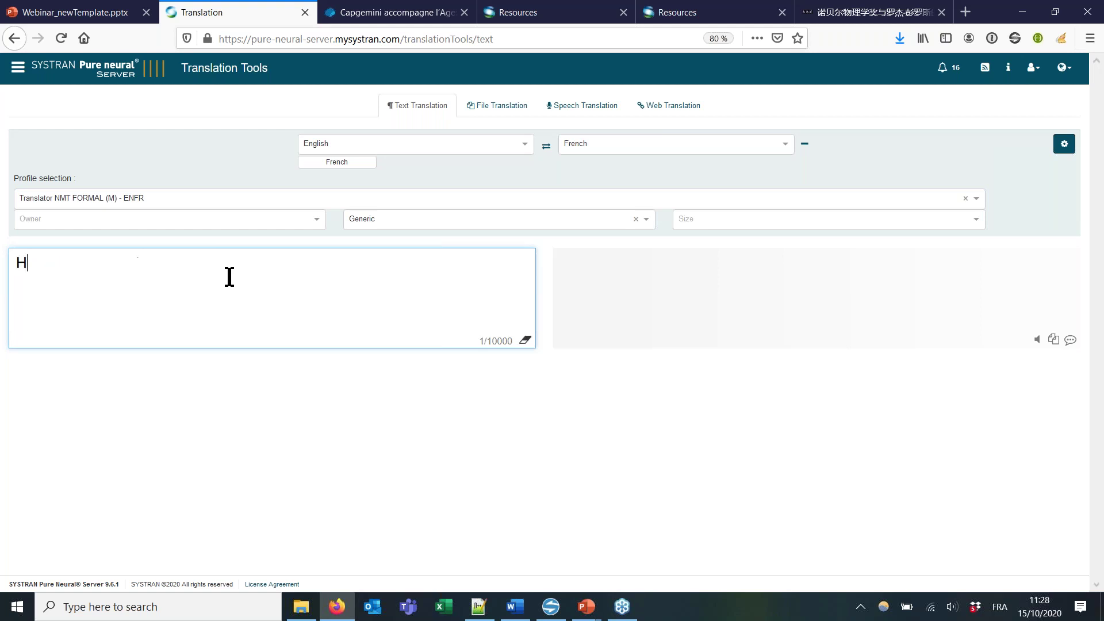
{"action": "type", "text": "ow are you today"}
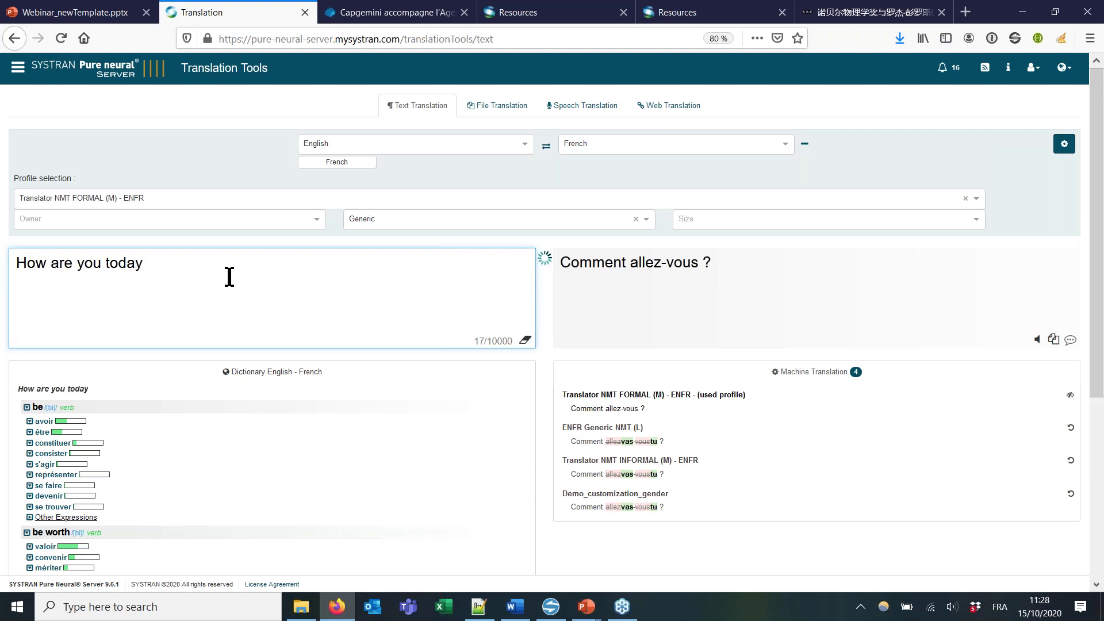
{"action": "type", "text": "?"}
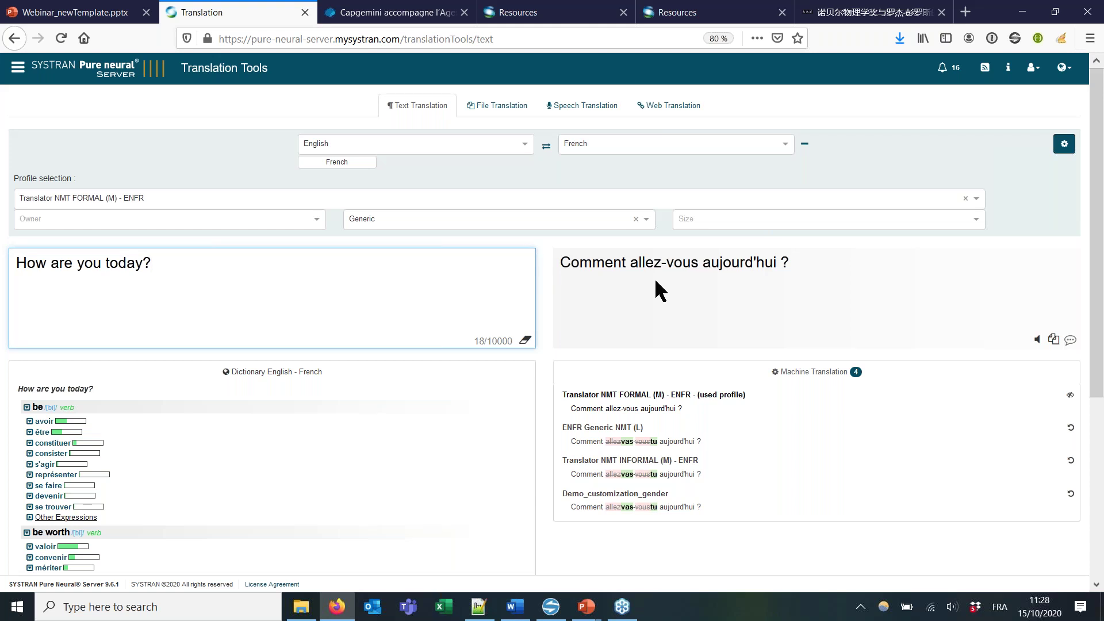
{"action": "left_click", "coordinate": [612, 199]}
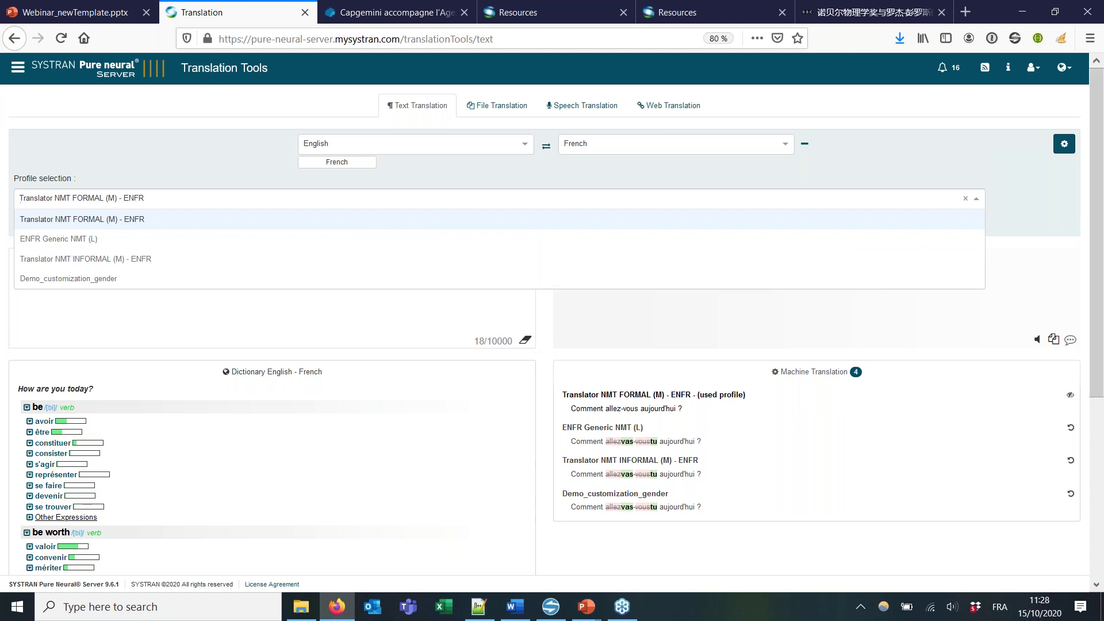
Step: Compare the INFORMAL (M) profile's 'Comment vas-tu aujourd'hui ?', then select ENFR Generic NMT (L) and clear
{"action": "left_click", "coordinate": [492, 261]}
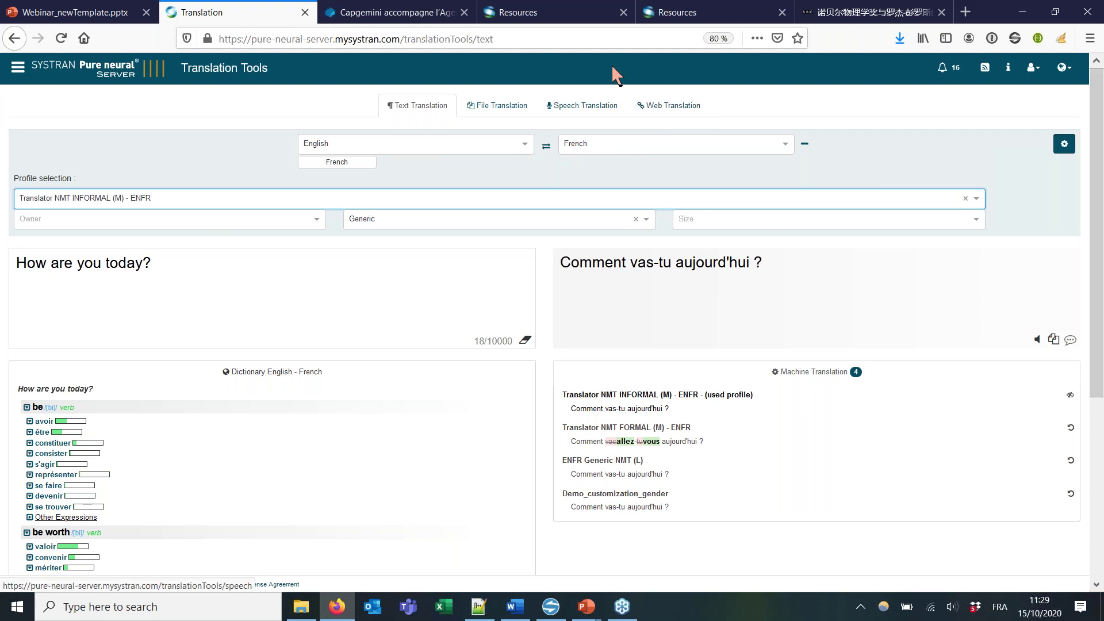
{"action": "left_click", "coordinate": [508, 200]}
{"action": "left_click", "coordinate": [294, 239]}
{"action": "left_click", "coordinate": [249, 264]}
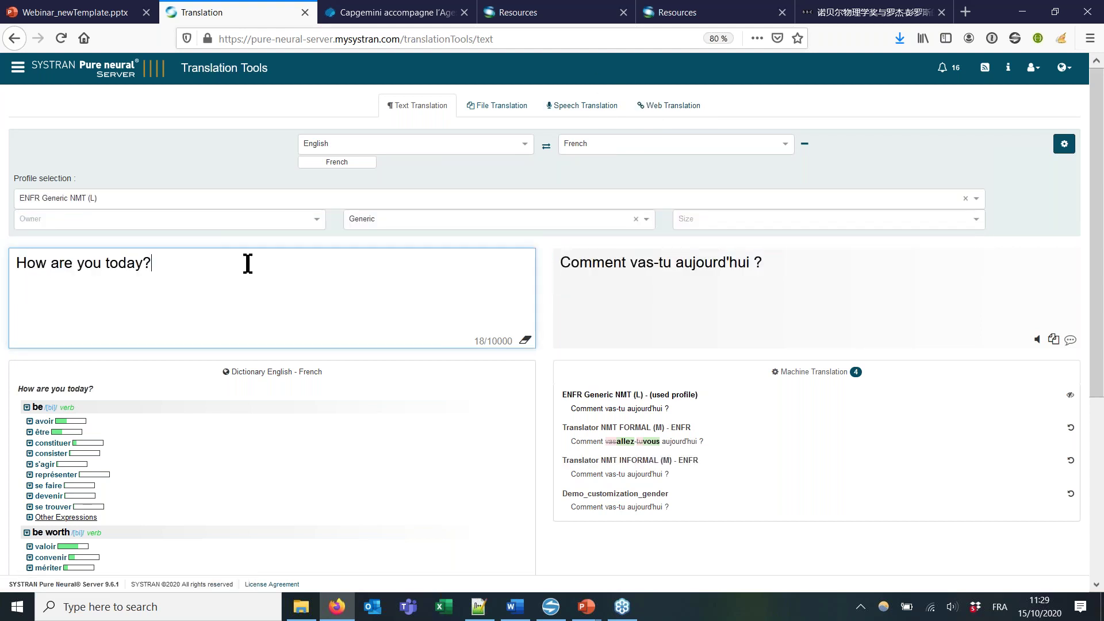
{"action": "left_click", "coordinate": [525, 340]}
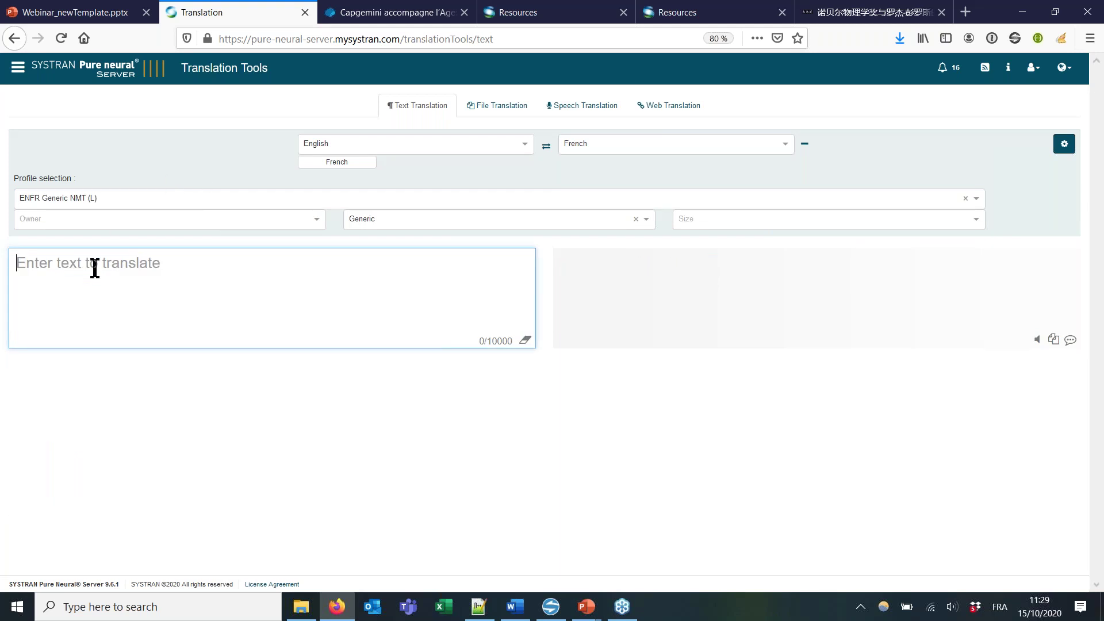
Step: Enter 'The COVID has changed gender in French recently' as the English source text
{"action": "type", "text": "Tje CO"}
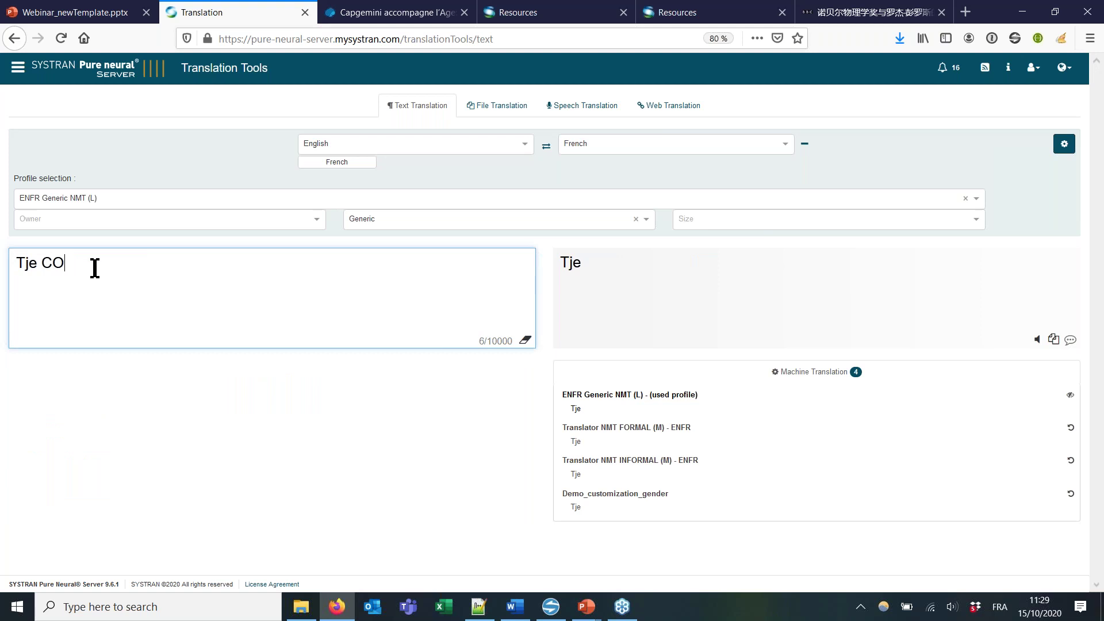
{"action": "key", "text": "BackSpace"}
{"action": "key", "text": "BackSpace"}
{"action": "key", "text": "BackSpace"}
{"action": "key", "text": "BackSpace"}
{"action": "key", "text": "BackSpace"}
{"action": "type", "text": "he "}
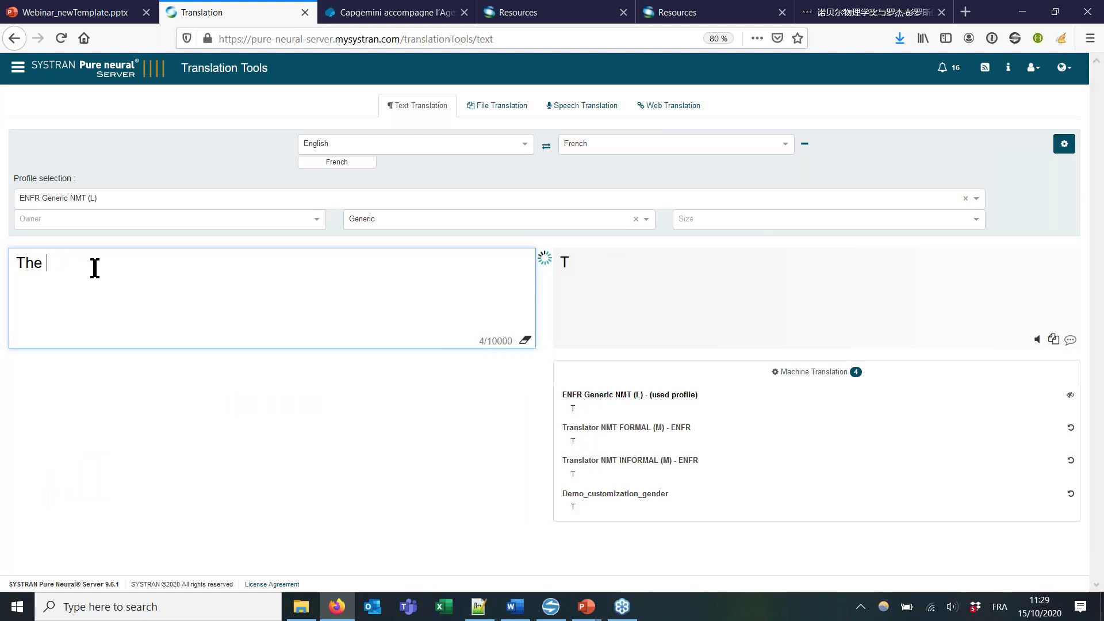
{"action": "type", "text": "COVID"}
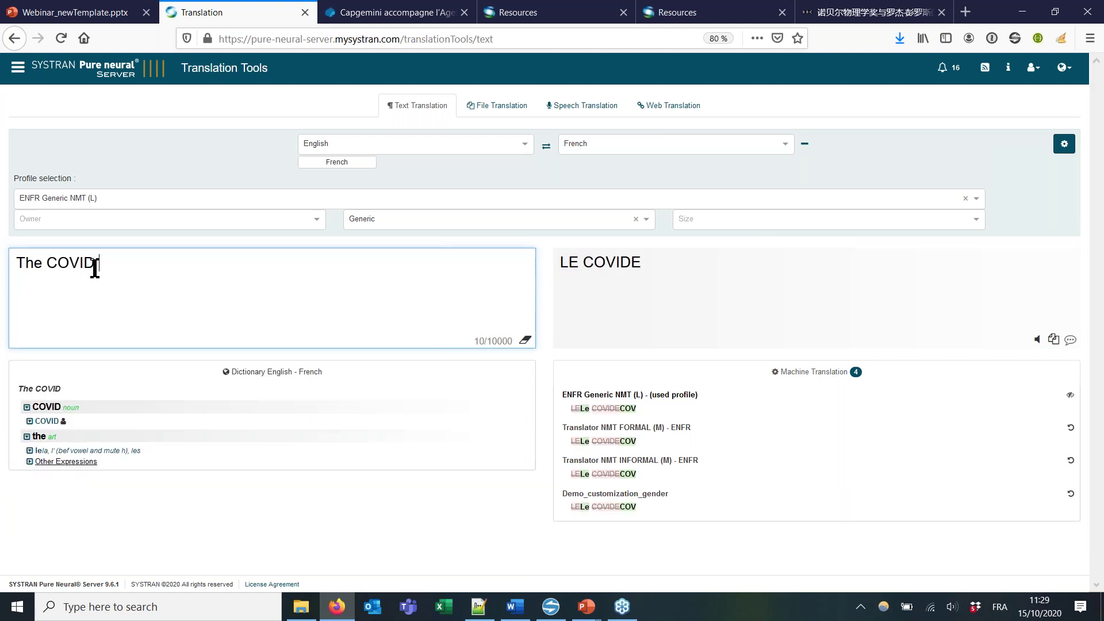
{"action": "type", "text": "has change"}
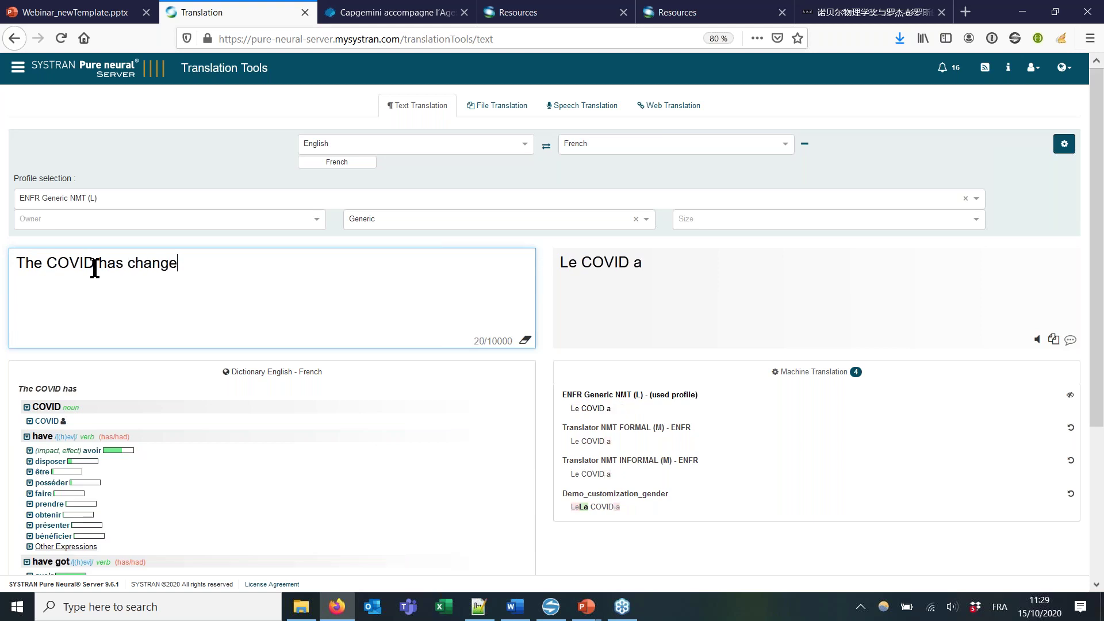
{"action": "type", "text": "d gender in "}
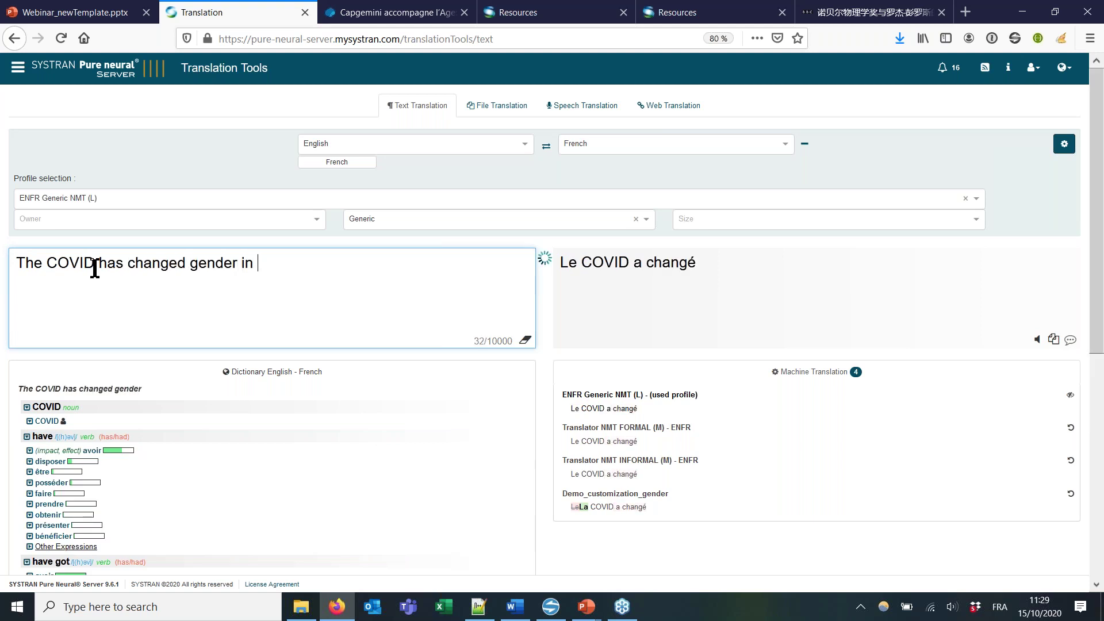
{"action": "type", "text": "Fre,ch"}
{"action": "key", "text": "BackSpace"}
{"action": "key", "text": "BackSpace"}
{"action": "key", "text": "BackSpace"}
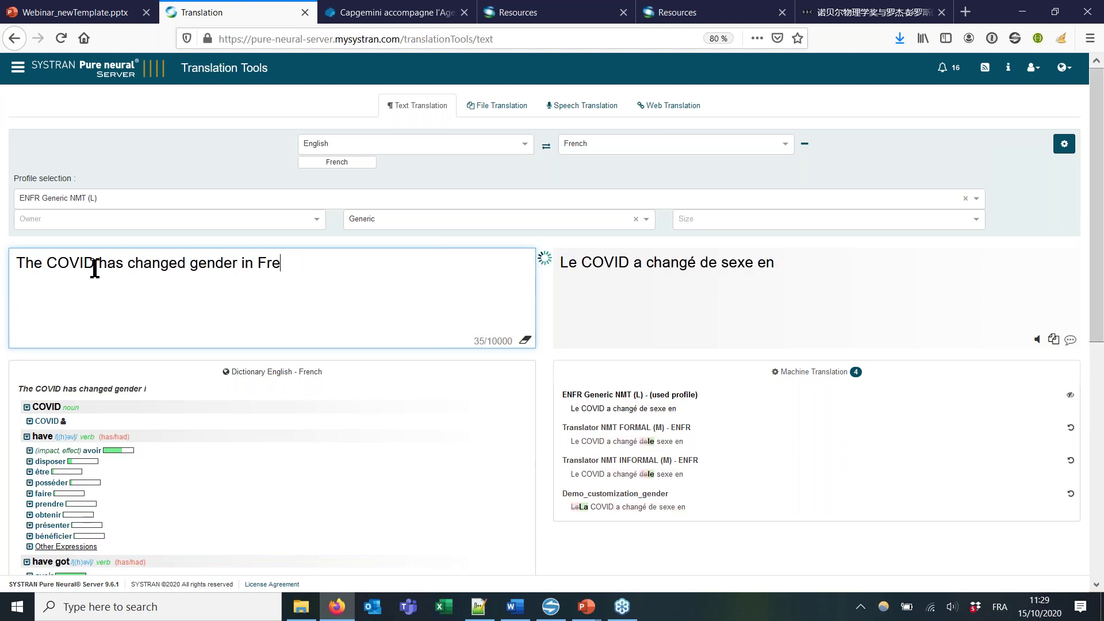
{"action": "type", "text": "nch rece"}
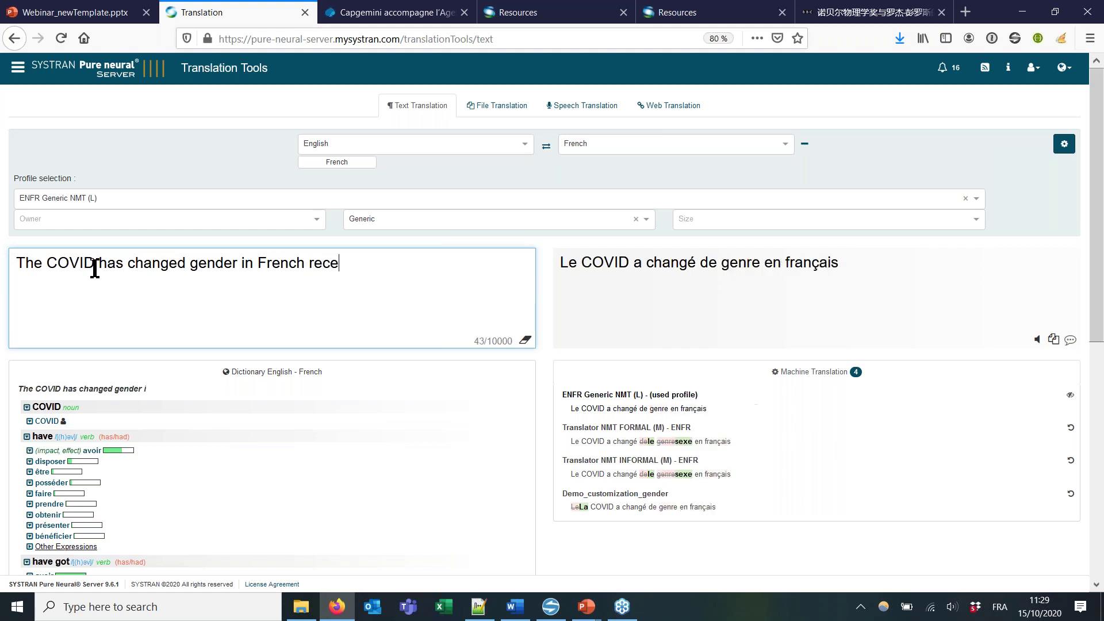
{"action": "type", "text": "ntly"}
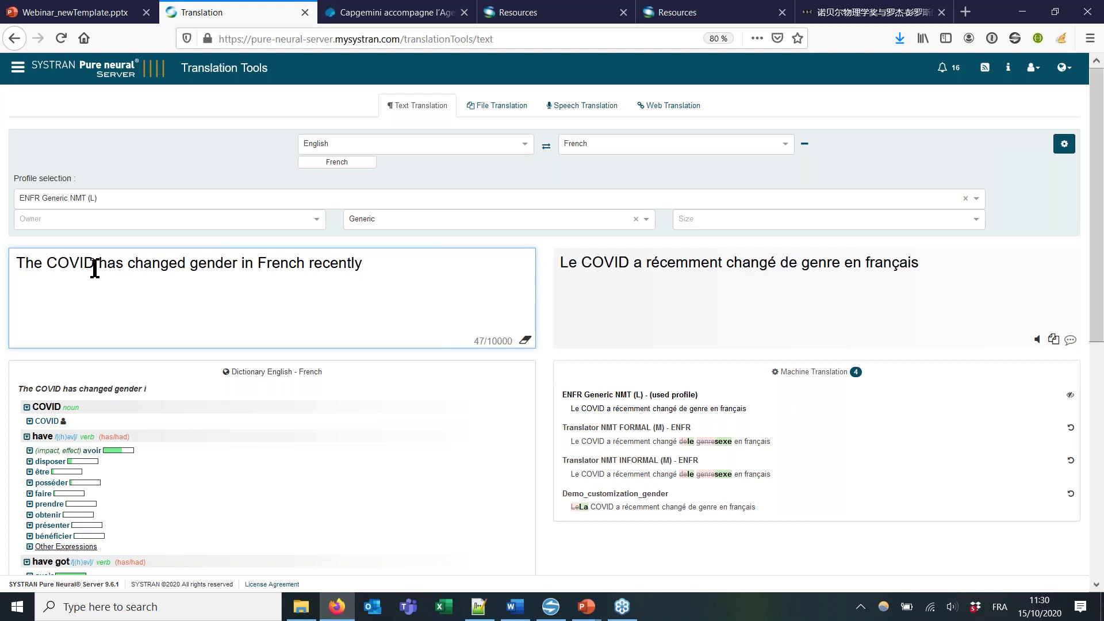
{"action": "left_click", "coordinate": [687, 24]}
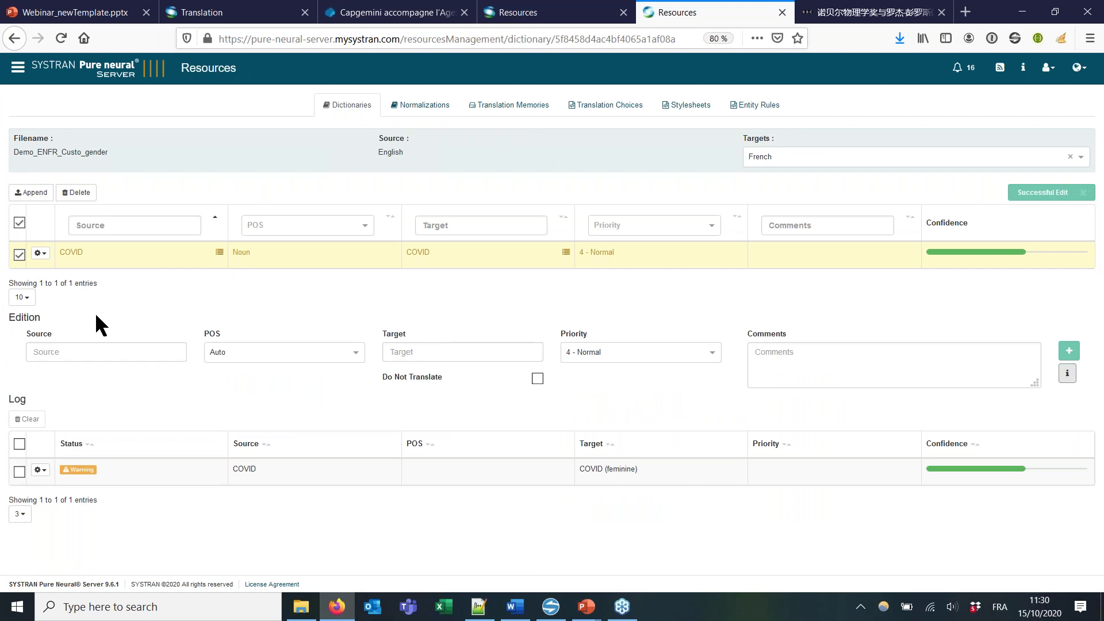
Step: Append ' (feminine)' to the COVID dictionary entry's French target and save it
{"action": "left_click", "coordinate": [19, 254]}
{"action": "left_click", "coordinate": [19, 255]}
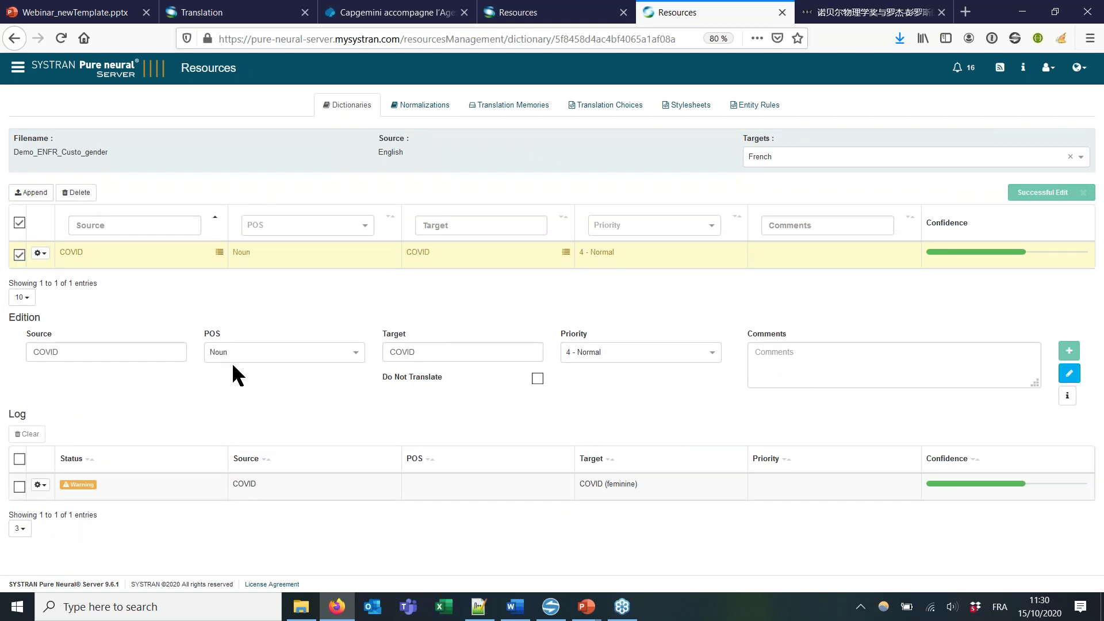
{"action": "left_click", "coordinate": [427, 353]}
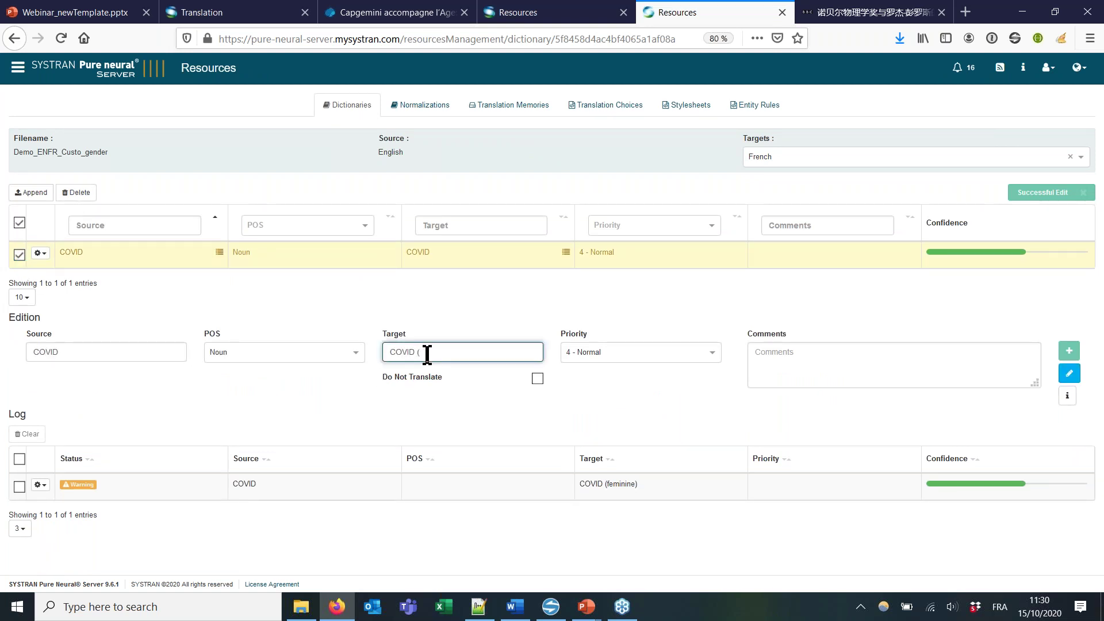
{"action": "type", "text": "(feminine"}
{"action": "left_click", "coordinate": [1068, 373]}
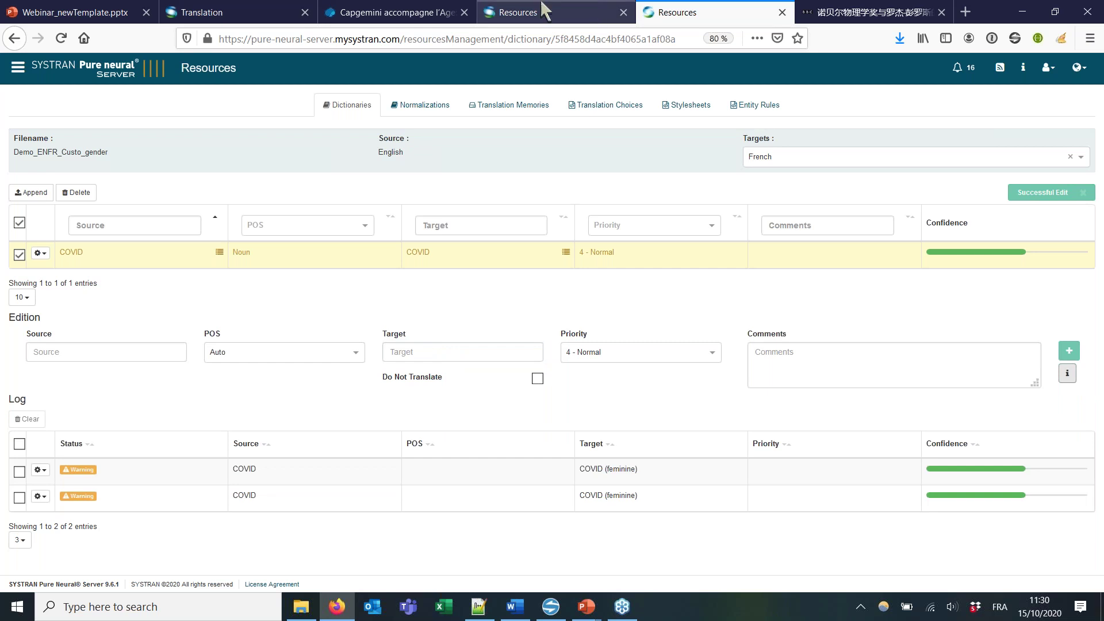
{"action": "left_click", "coordinate": [254, 15]}
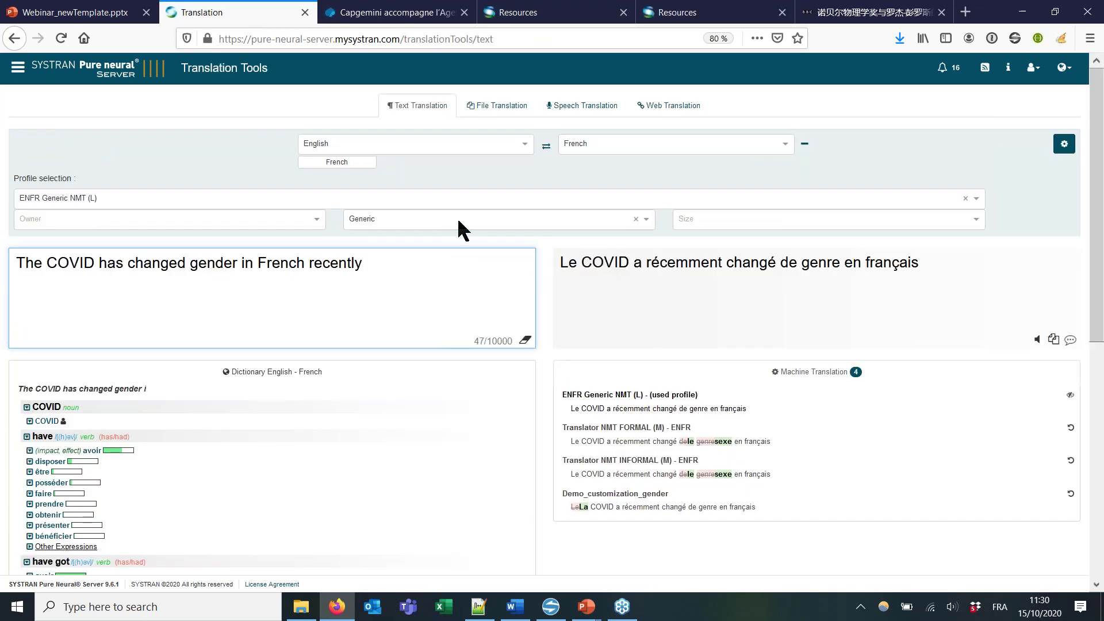
Step: Apply the Demo_customization_gender profile, producing 'La COVID a récemment changé de genre en français'
{"action": "left_click", "coordinate": [451, 198]}
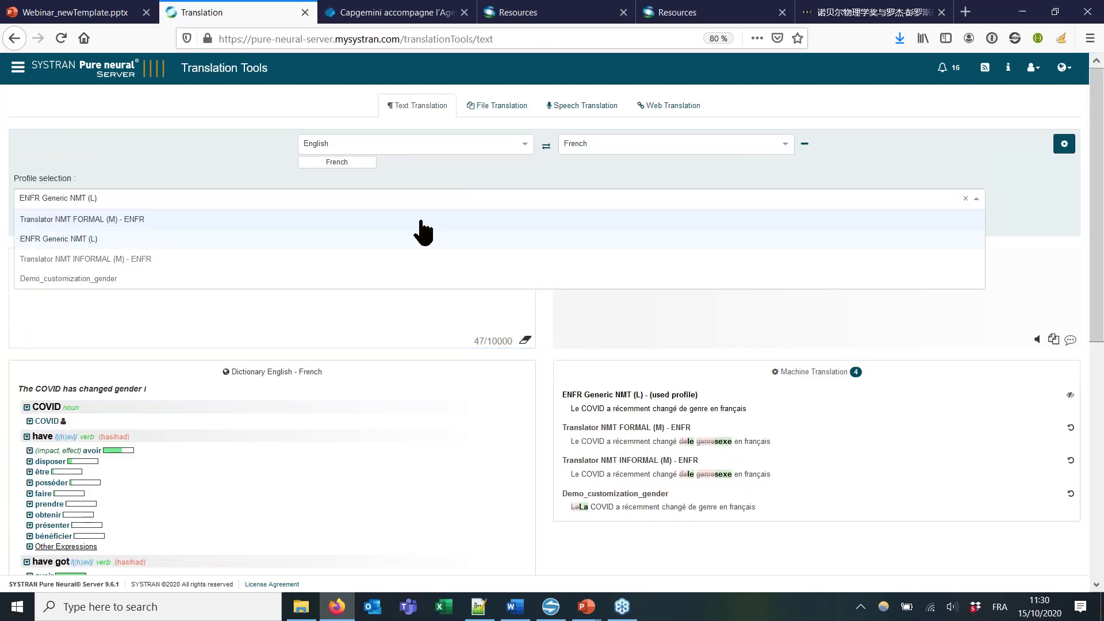
{"action": "left_click", "coordinate": [343, 280]}
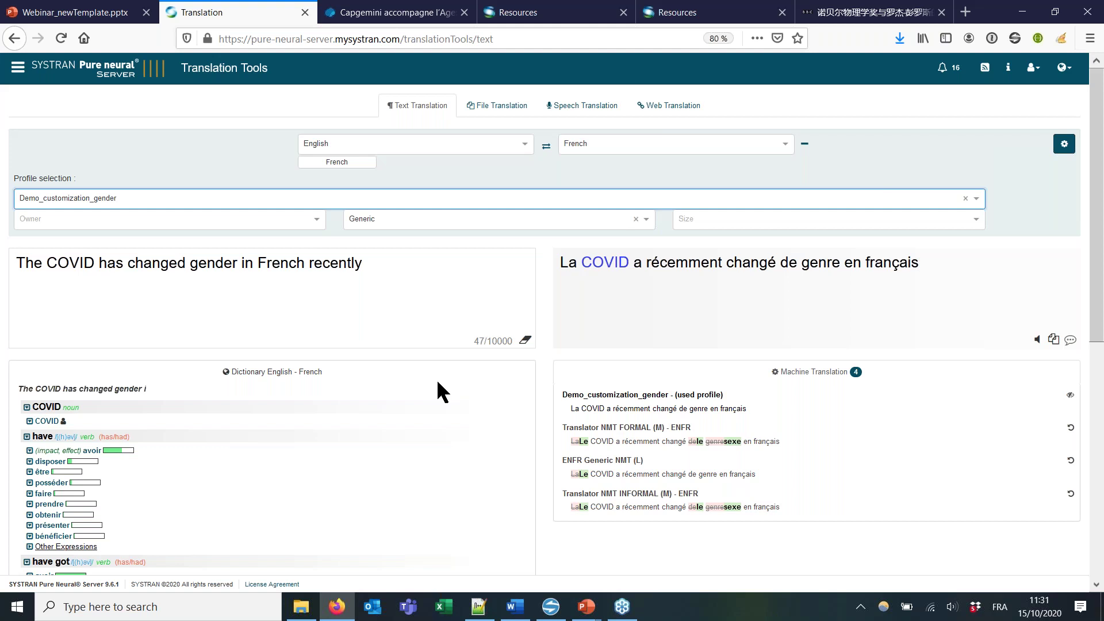
Step: On the Capgemini press release, deselect the highlighted paragraph and scroll the page
{"action": "left_click", "coordinate": [391, 12]}
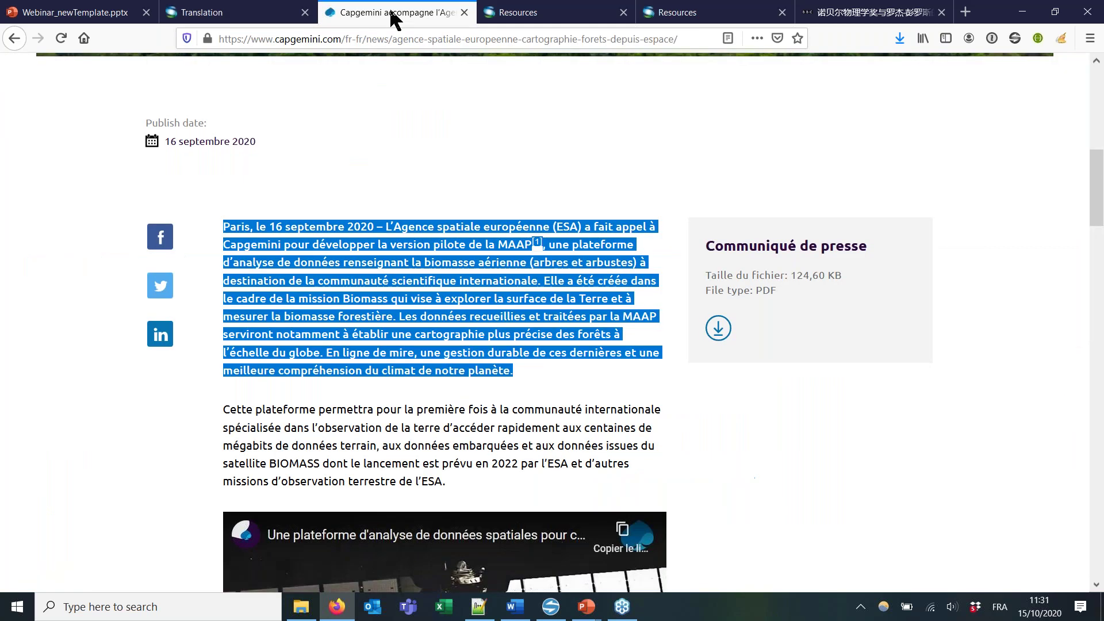
{"action": "left_click", "coordinate": [357, 139]}
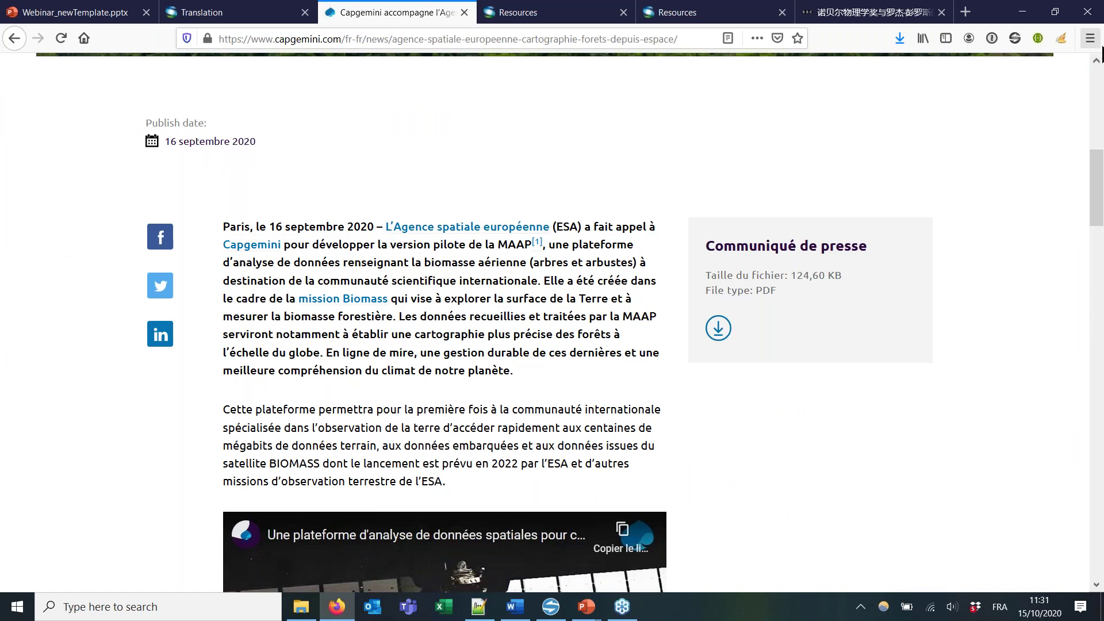
{"action": "scroll", "coordinate": [1102, 147], "scroll_direction": "up", "scroll_amount": 1}
{"action": "scroll", "coordinate": [1101, 147], "scroll_direction": "up", "scroll_amount": 6}
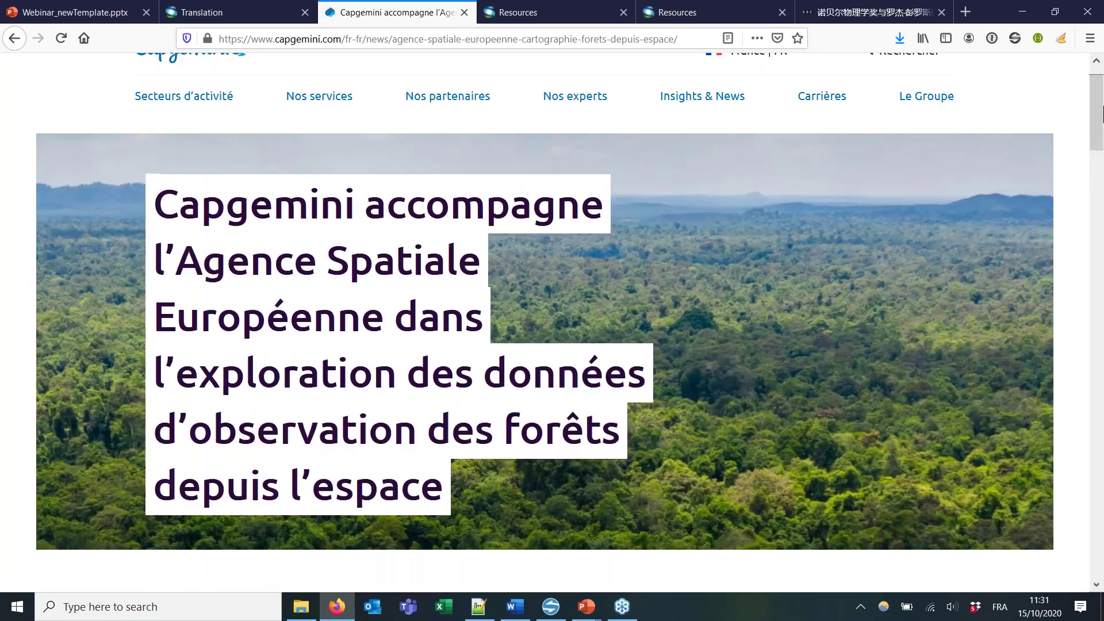
{"action": "scroll", "coordinate": [1100, 125], "scroll_direction": "down", "scroll_amount": 1}
{"action": "left_click_drag", "start_coordinate": [1100, 125], "coordinate": [1099, 155]}
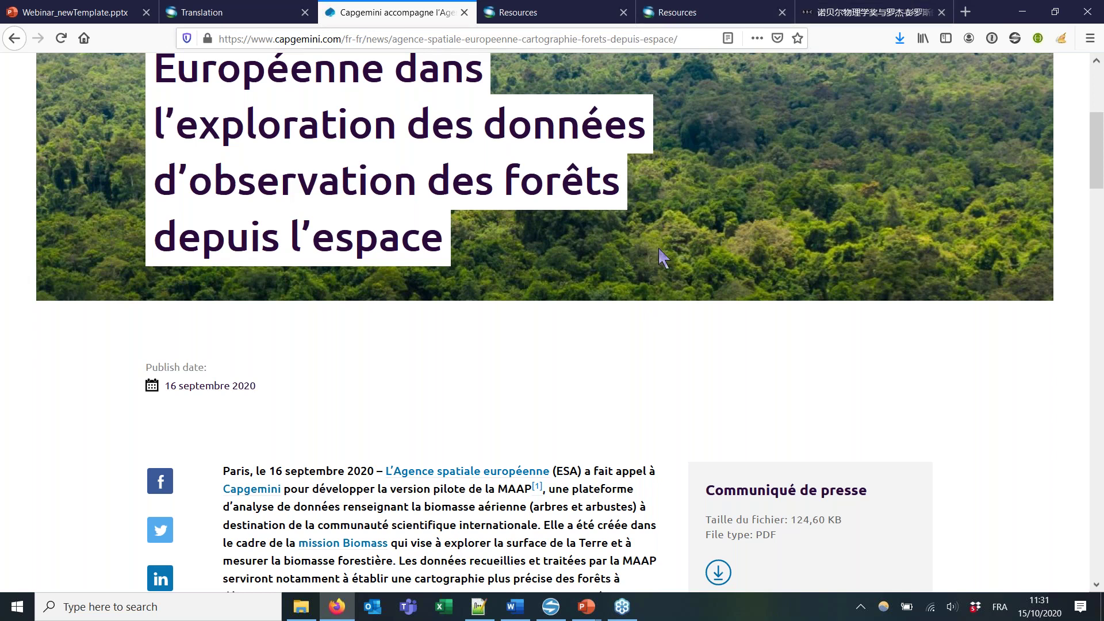
Step: Show the BBC Chinese article on Roger Penrose's Nobel Prize and scroll to its title
{"action": "left_click", "coordinate": [833, 12]}
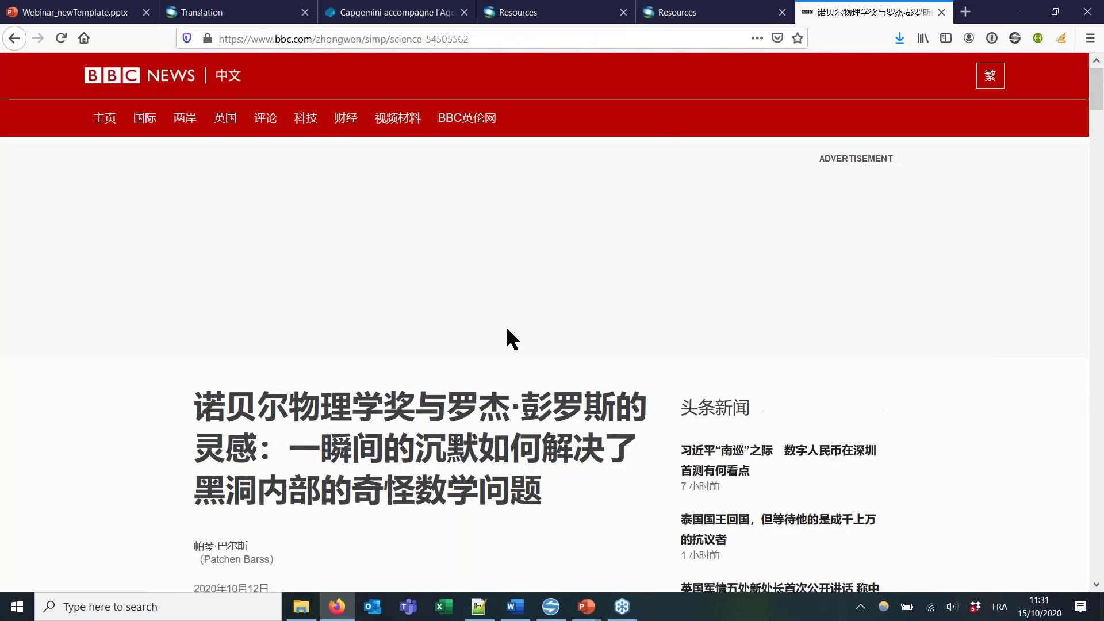
{"action": "left_click_drag", "start_coordinate": [1101, 95], "coordinate": [1099, 120]}
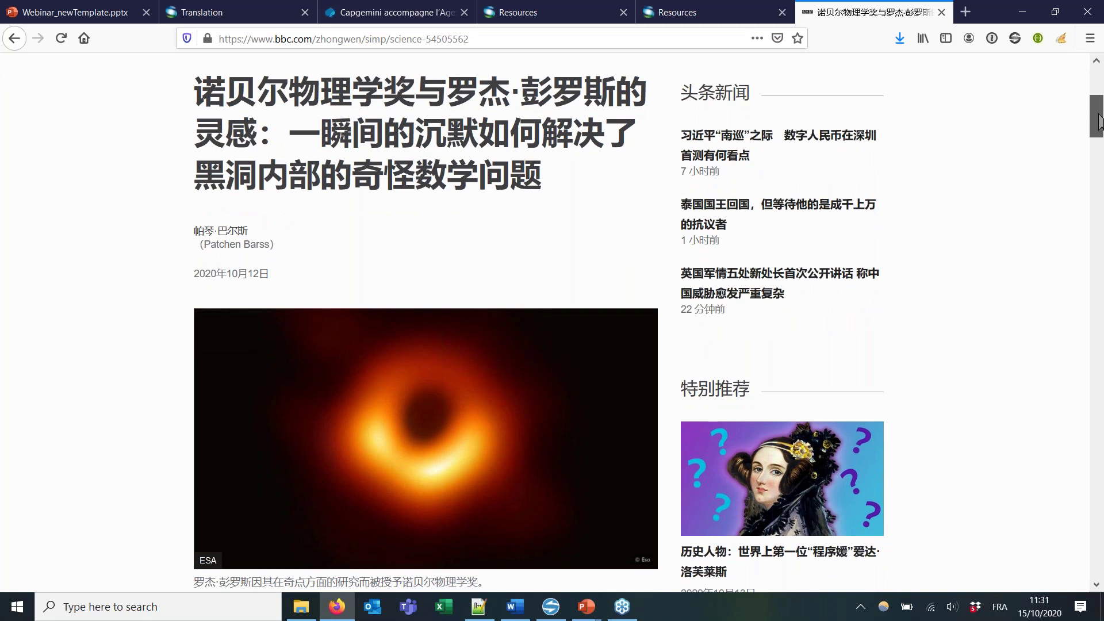
{"action": "left_click_drag", "start_coordinate": [1099, 120], "coordinate": [1057, 80]}
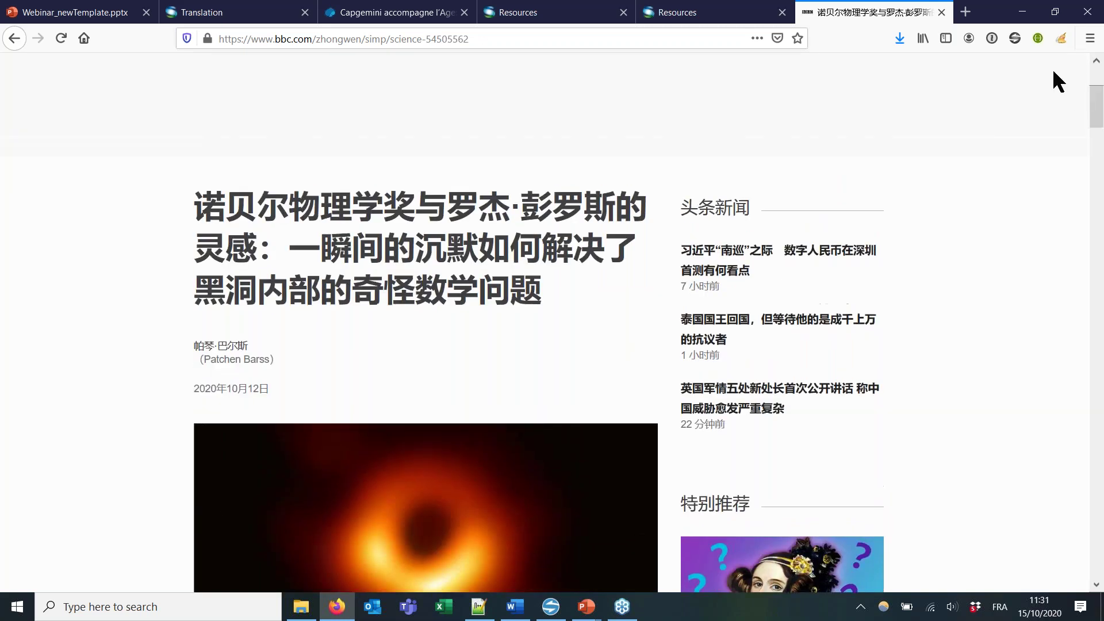
Step: Translate the BBC article page from Chinese (simplified) into English with the SYSTRAN extension
{"action": "left_click", "coordinate": [1015, 38]}
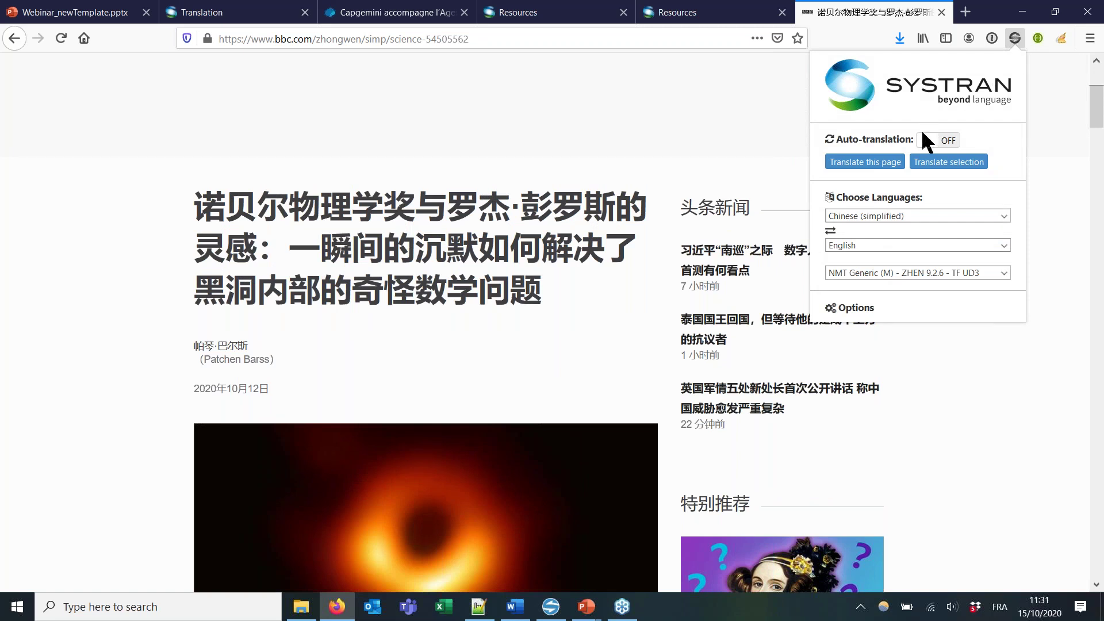
{"action": "left_click", "coordinate": [879, 163]}
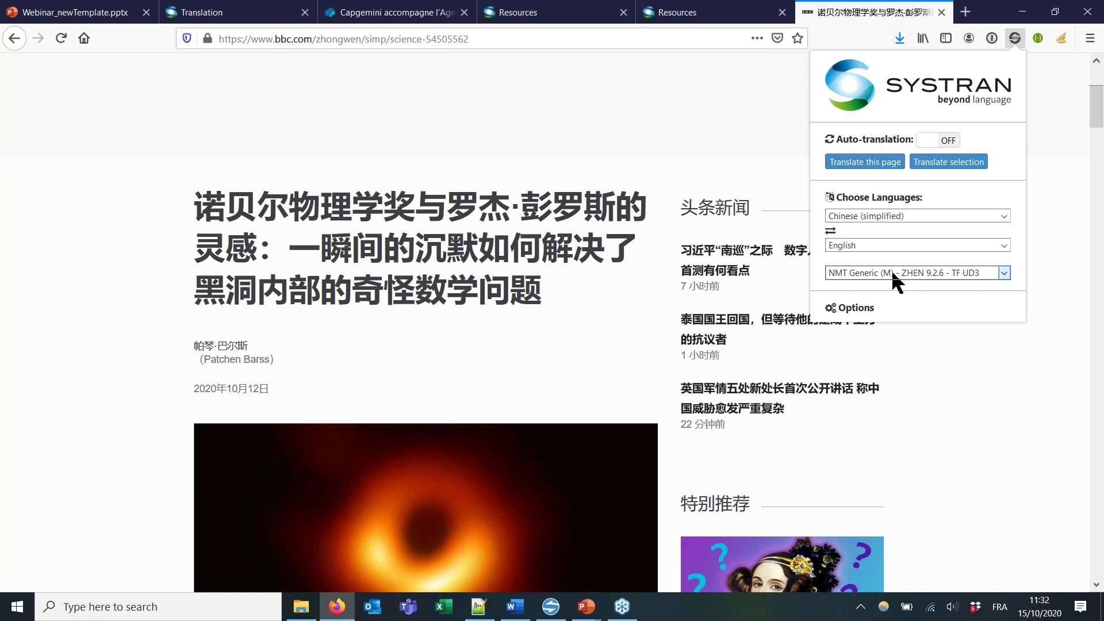
{"action": "left_click", "coordinate": [881, 163]}
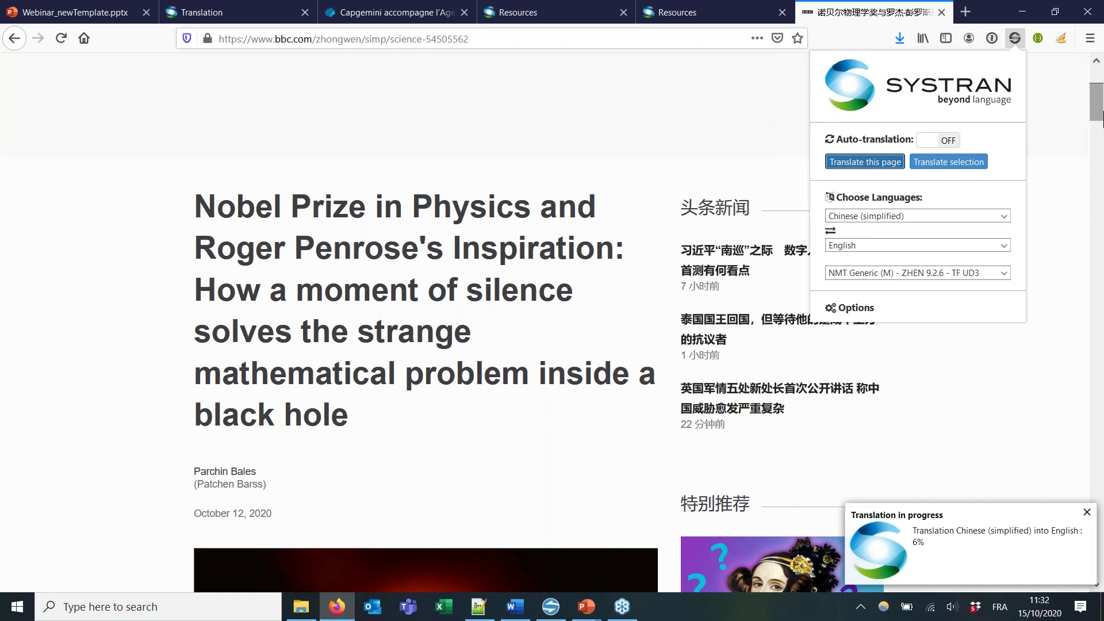
Step: Close the extension panel, scroll through the translated article, then switch to Summary.docx in Word
{"action": "left_click", "coordinate": [1101, 116]}
{"action": "scroll", "coordinate": [1099, 117], "scroll_direction": "down", "scroll_amount": 3}
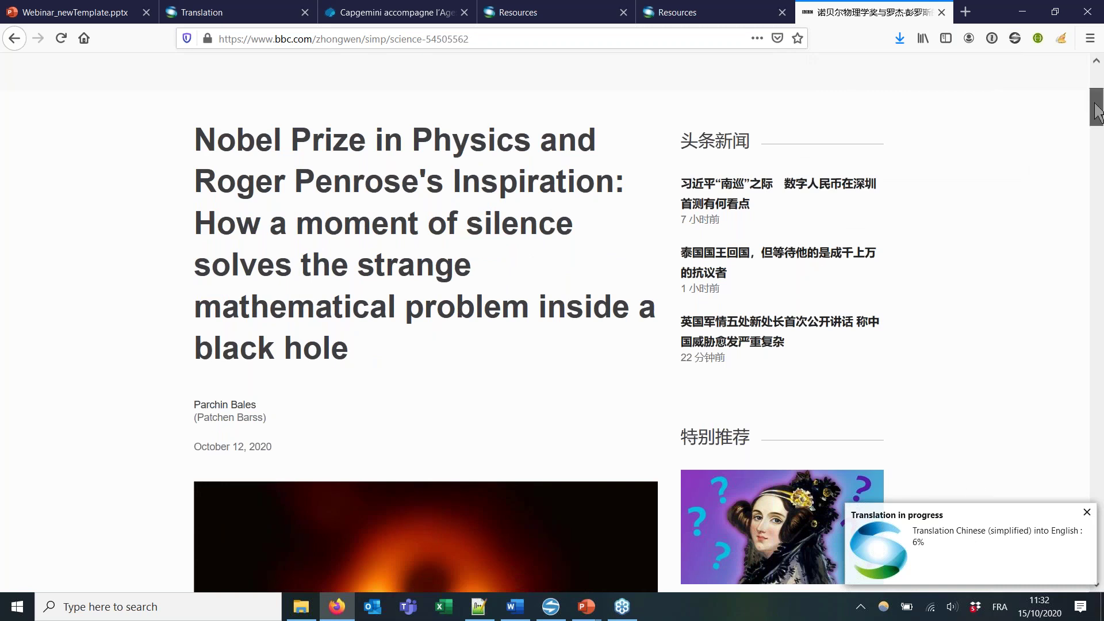
{"action": "left_click_drag", "start_coordinate": [1098, 113], "coordinate": [1016, 86]}
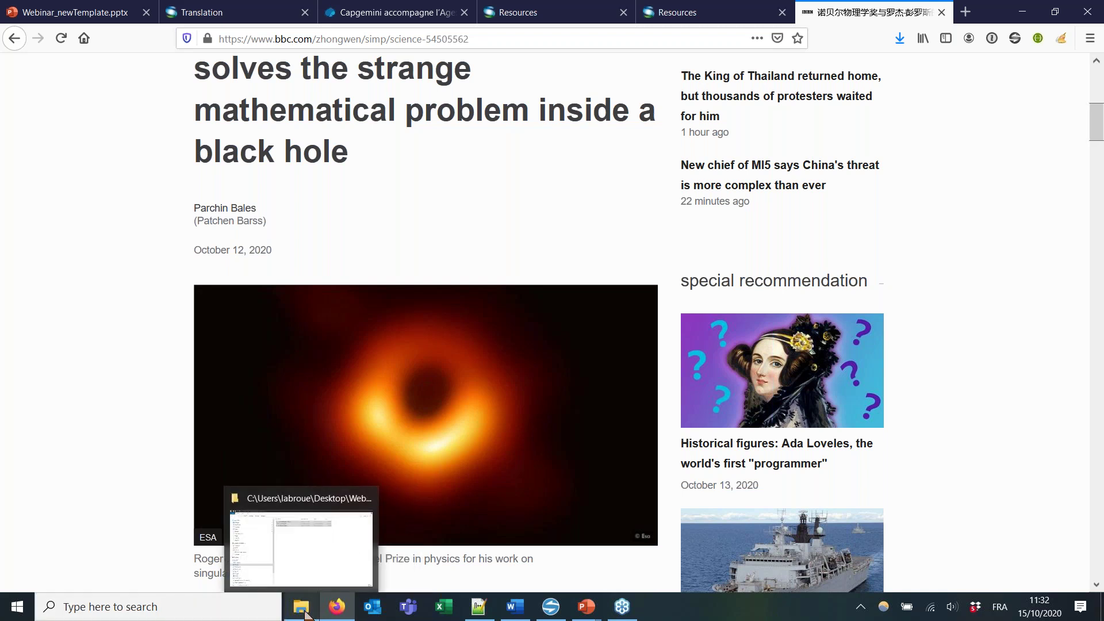
{"action": "left_click", "coordinate": [523, 608]}
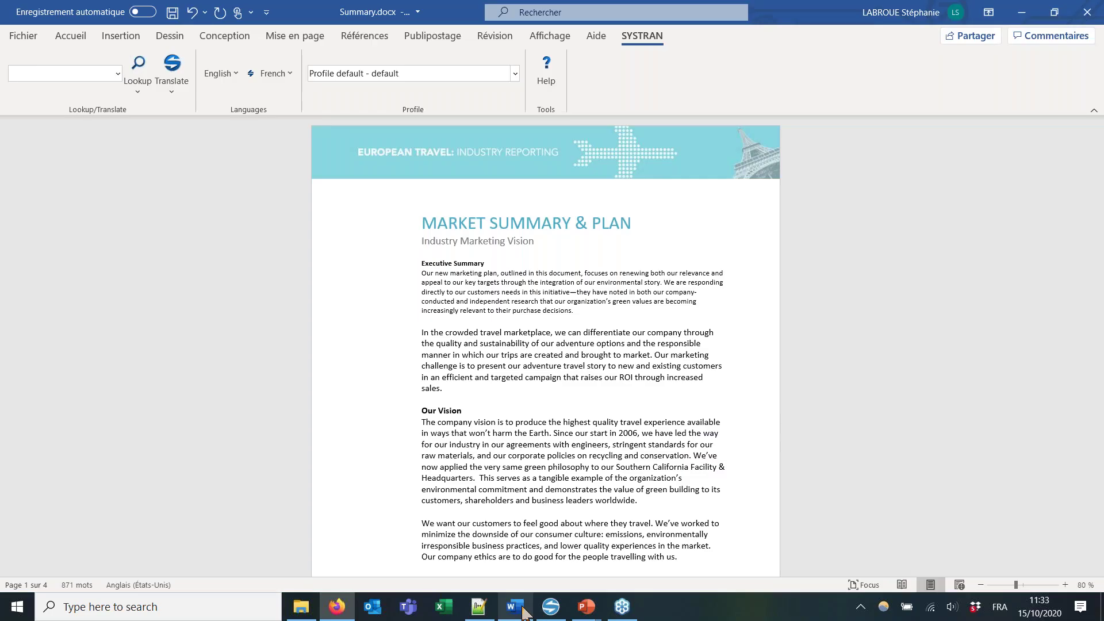
Step: Select the Executive Summary, translate it into French with Ctrl+Alt+T, and close the preview
{"action": "left_click", "coordinate": [348, 382]}
{"action": "left_click", "coordinate": [325, 262]}
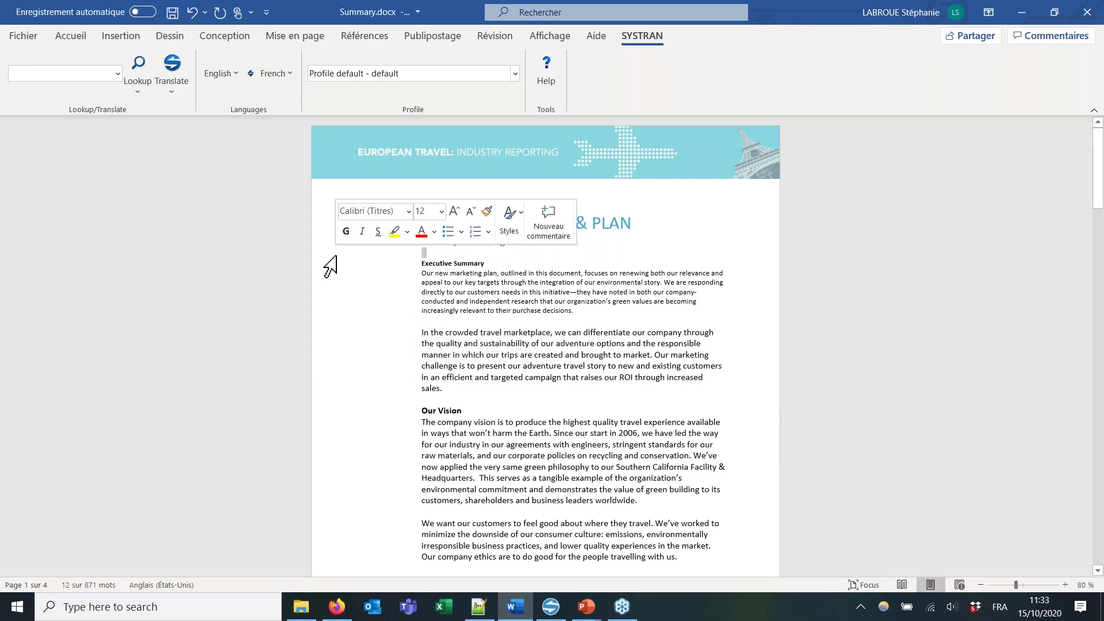
{"action": "left_click", "coordinate": [361, 265]}
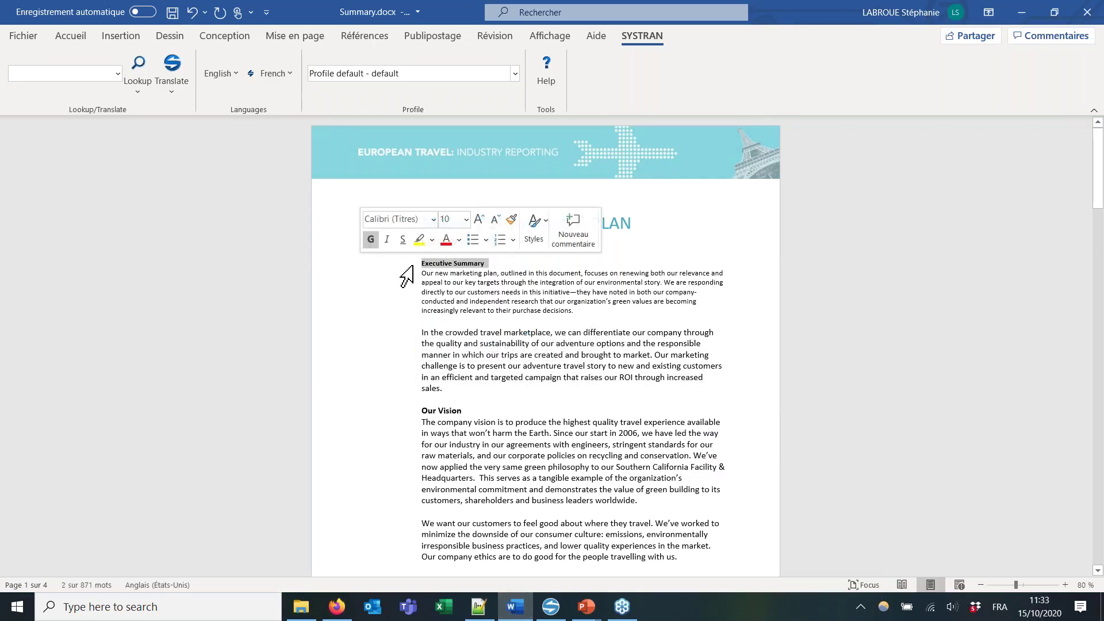
{"action": "left_click_drag", "start_coordinate": [420, 262], "coordinate": [576, 315]}
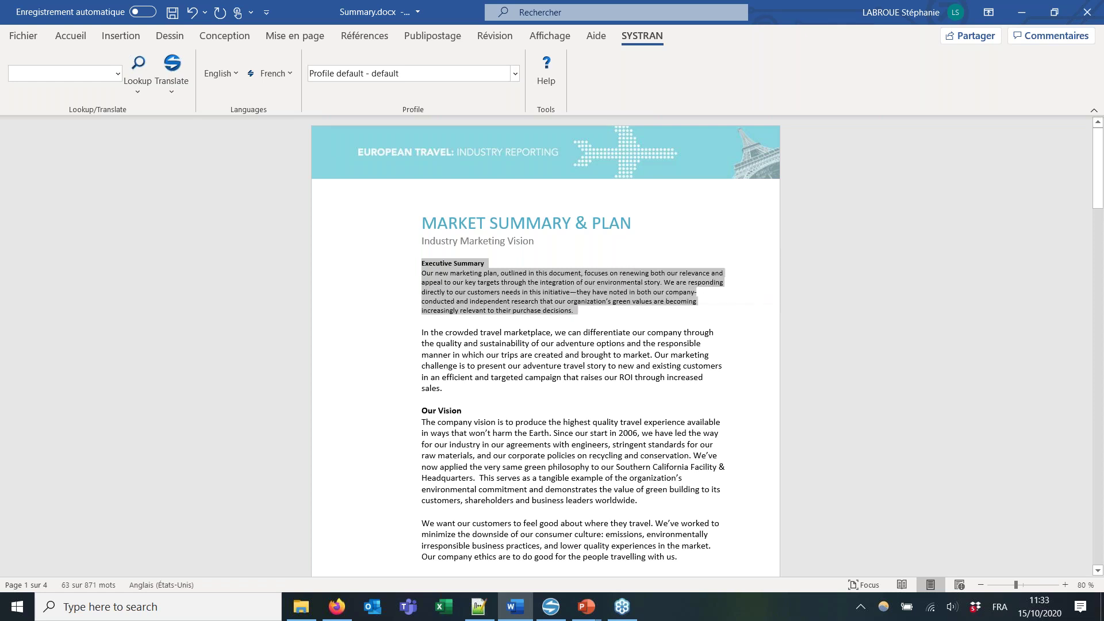
{"action": "key", "text": "ctrl+alt+t"}
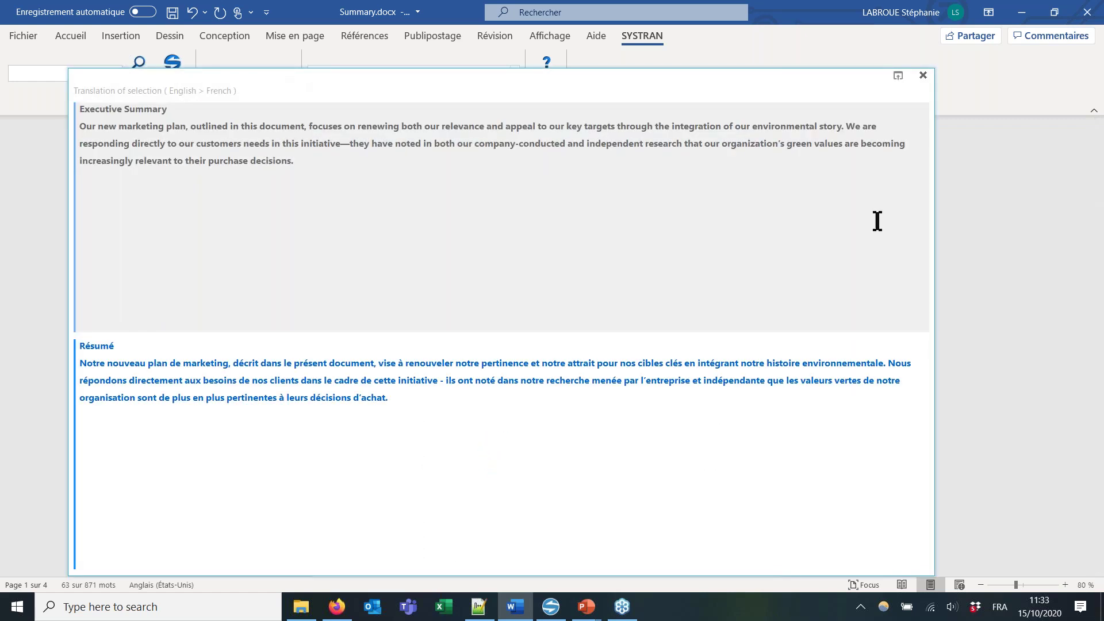
{"action": "left_click", "coordinate": [922, 76]}
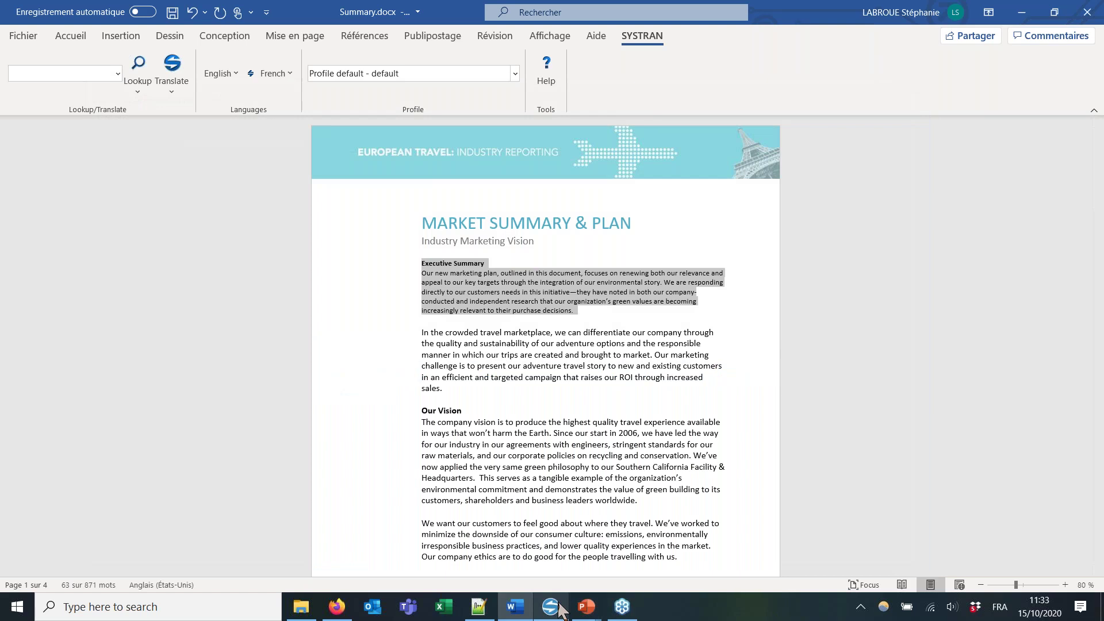
Step: Check the SYSTRAN Options for English to French, then return to the Summary.docx text
{"action": "left_click", "coordinate": [551, 607]}
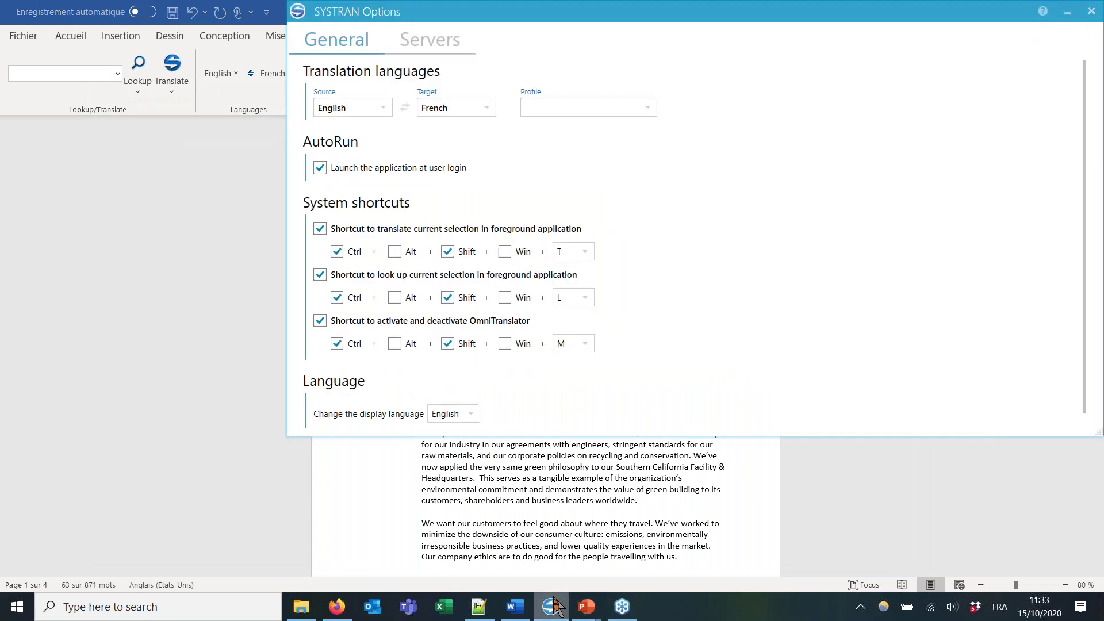
{"action": "left_click", "coordinate": [1091, 12]}
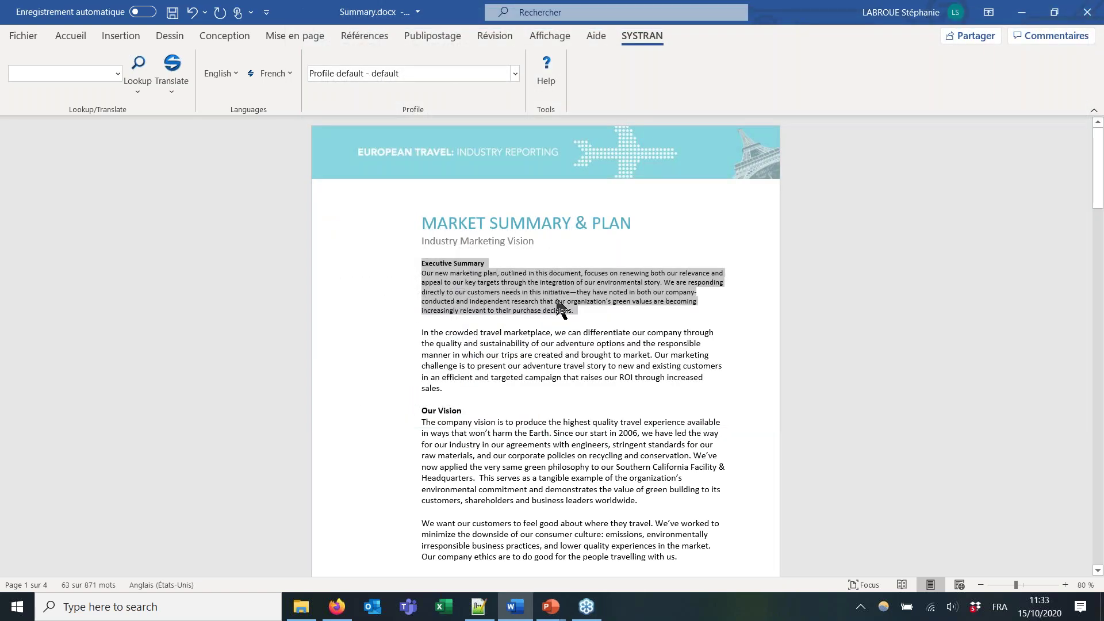
{"action": "left_click", "coordinate": [561, 308]}
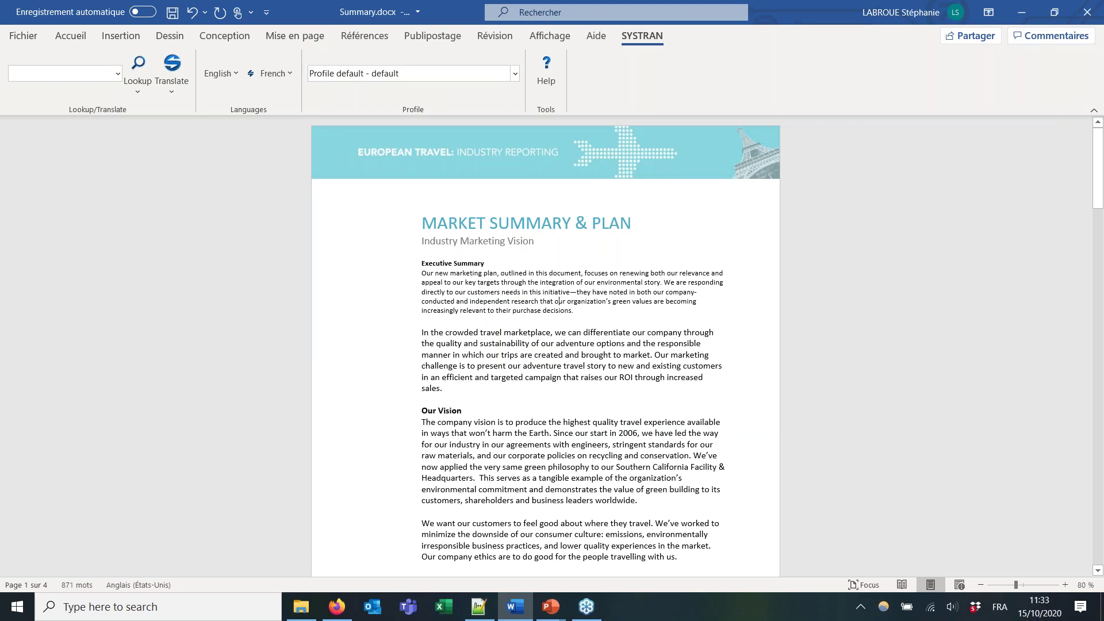
Step: Switch to Overview.pptx in PowerPoint and translate the entire presentation into French
{"action": "left_click", "coordinate": [173, 88]}
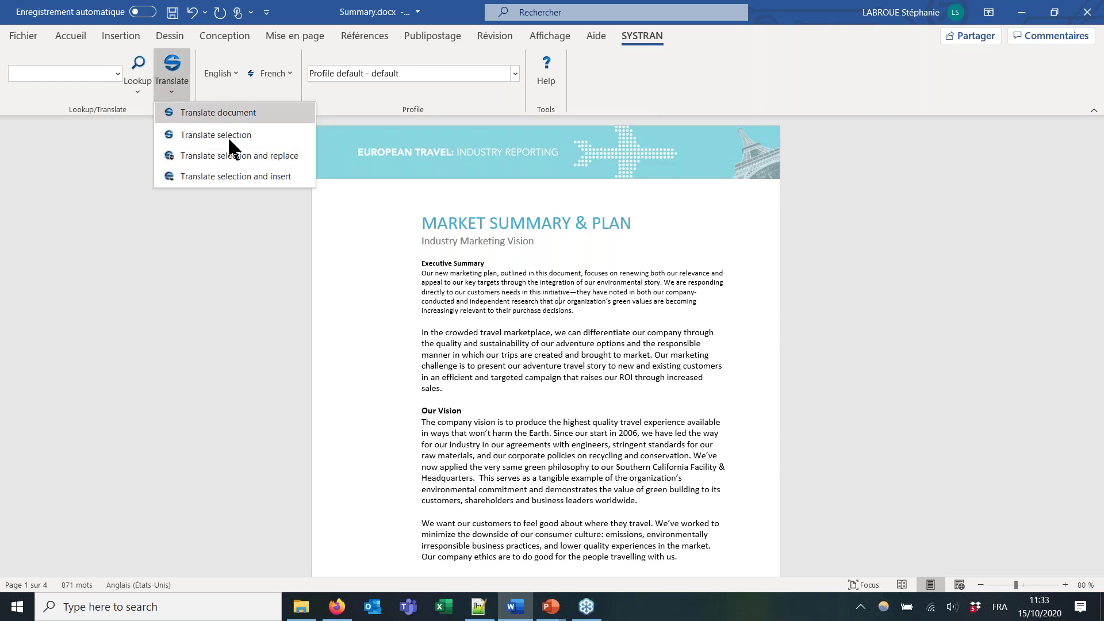
{"action": "left_click", "coordinate": [225, 250]}
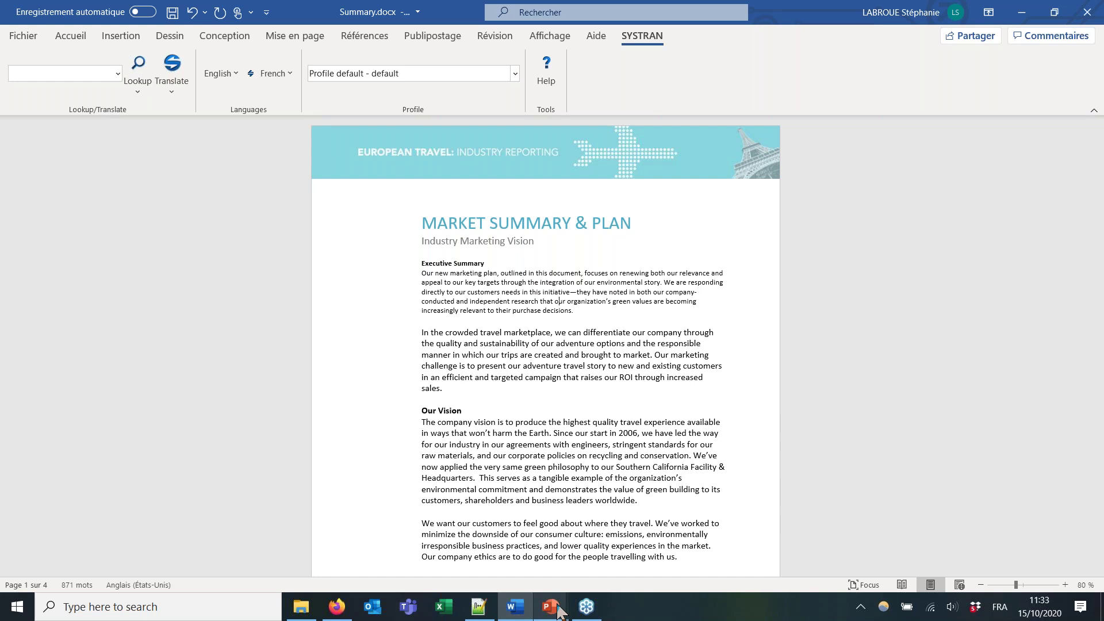
{"action": "mouse_move", "coordinate": [556, 608]}
{"action": "left_click", "coordinate": [522, 542]}
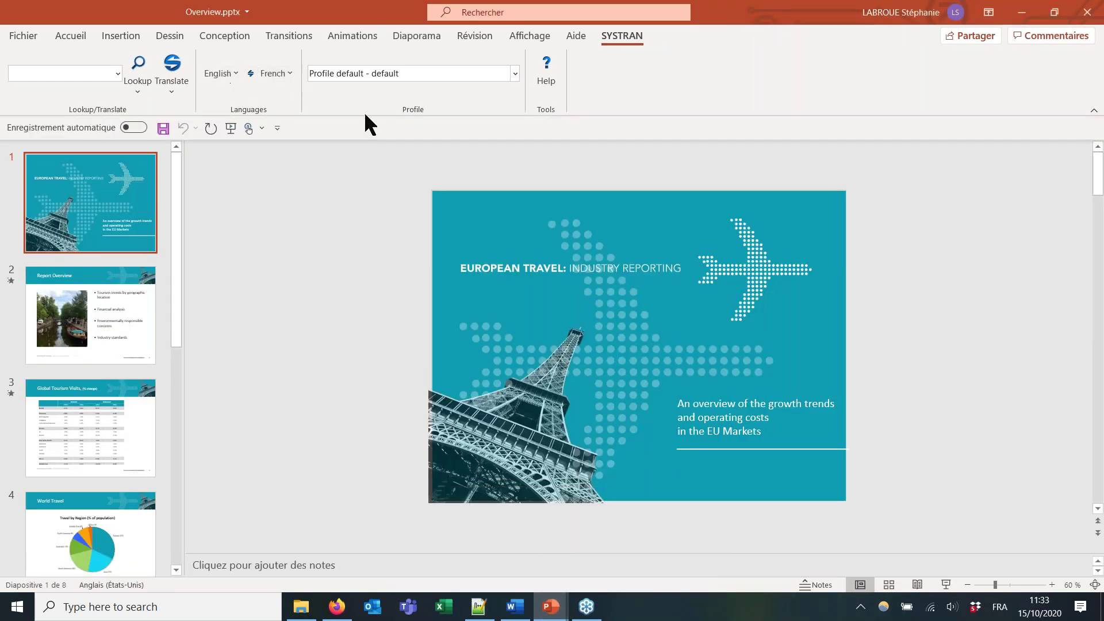
{"action": "left_click", "coordinate": [179, 90]}
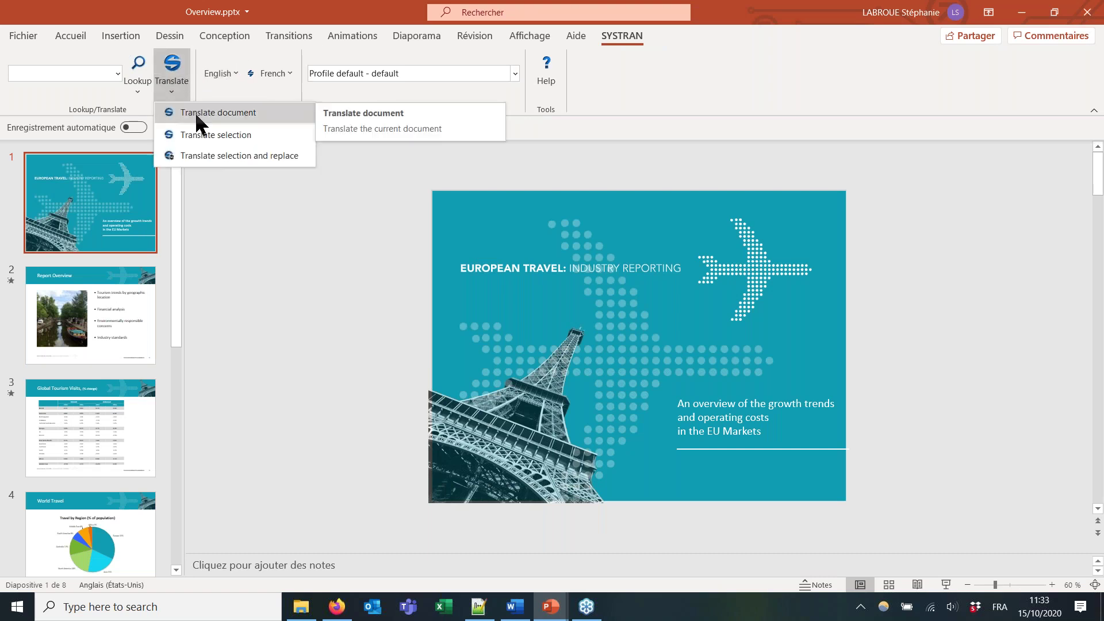
{"action": "left_click", "coordinate": [195, 112]}
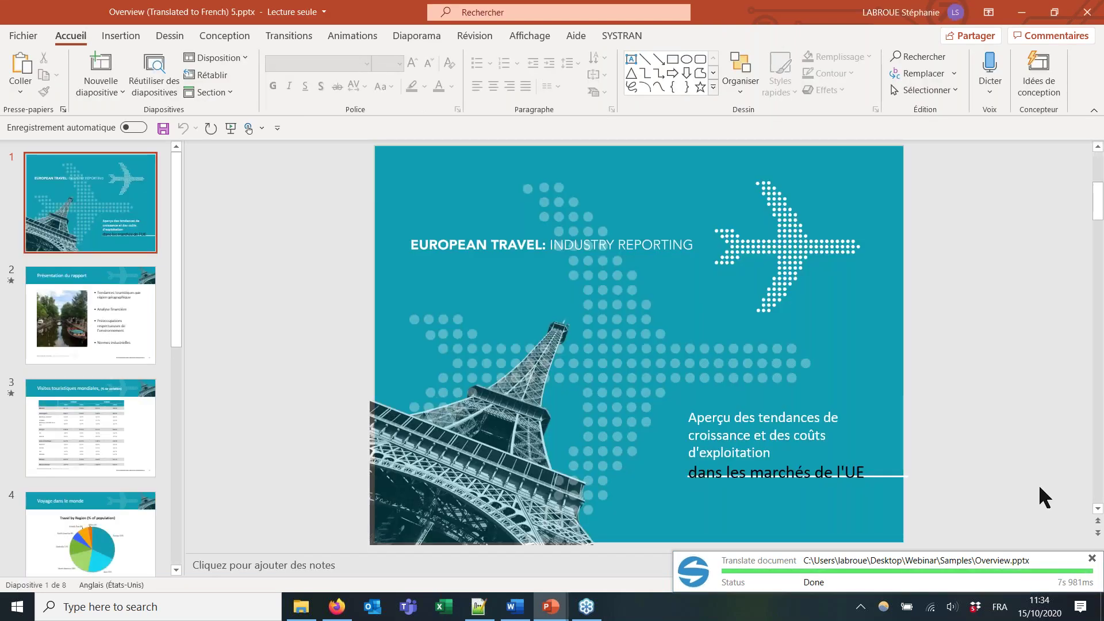
Step: Scroll through the French slides, then close the translated copy with Ne pas enregistrer
{"action": "scroll", "coordinate": [1038, 484], "scroll_direction": "down", "scroll_amount": 1}
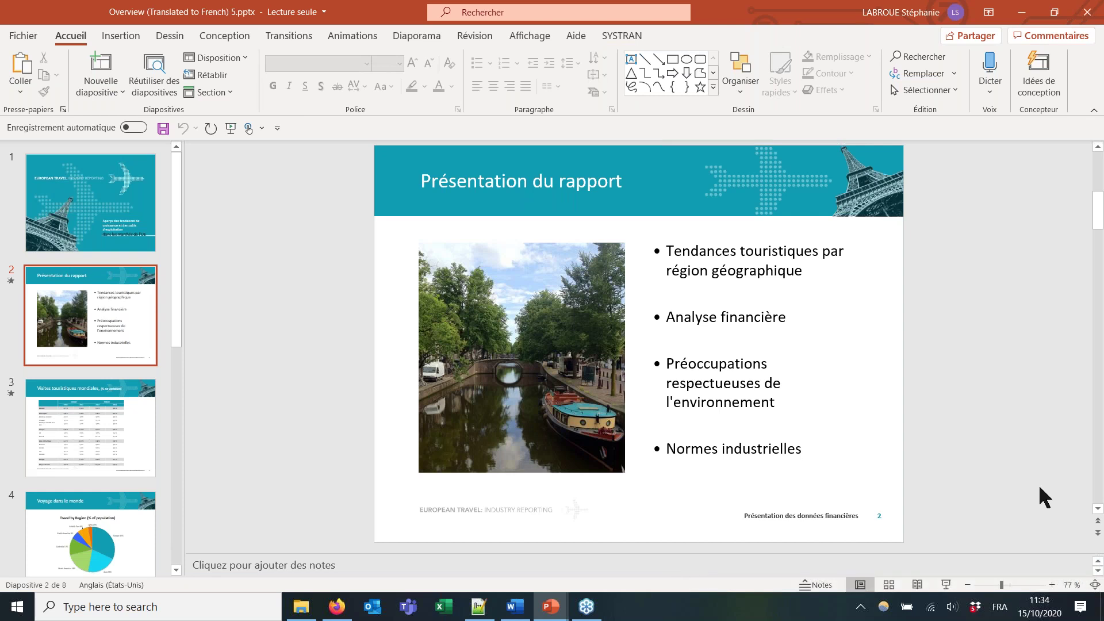
{"action": "scroll", "coordinate": [1038, 484], "scroll_direction": "down", "scroll_amount": 3}
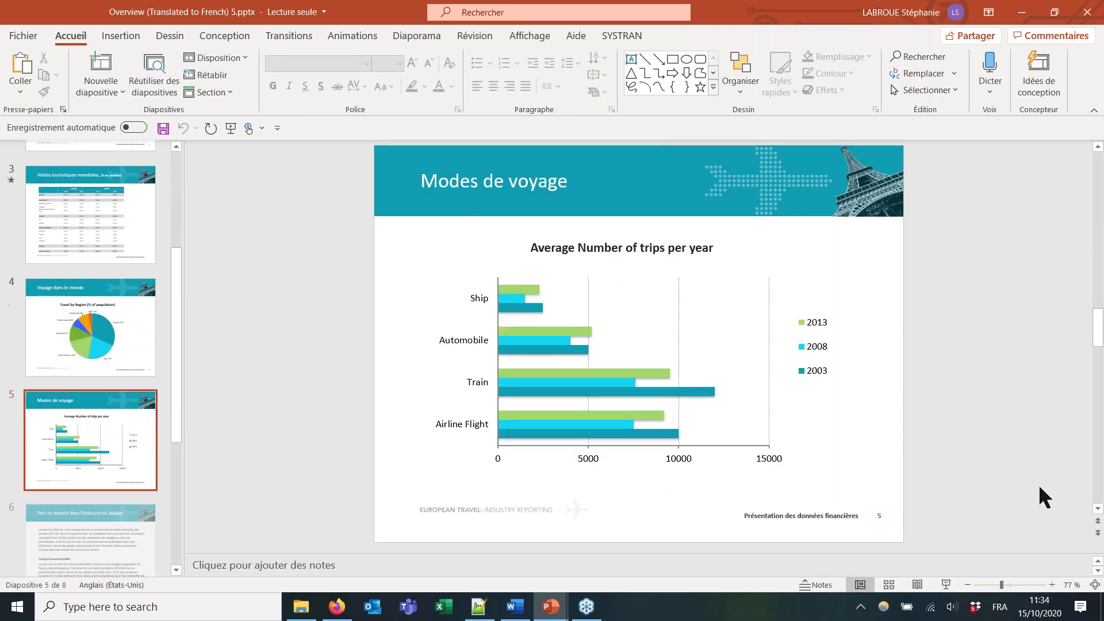
{"action": "scroll", "coordinate": [1038, 484], "scroll_direction": "down", "scroll_amount": 3}
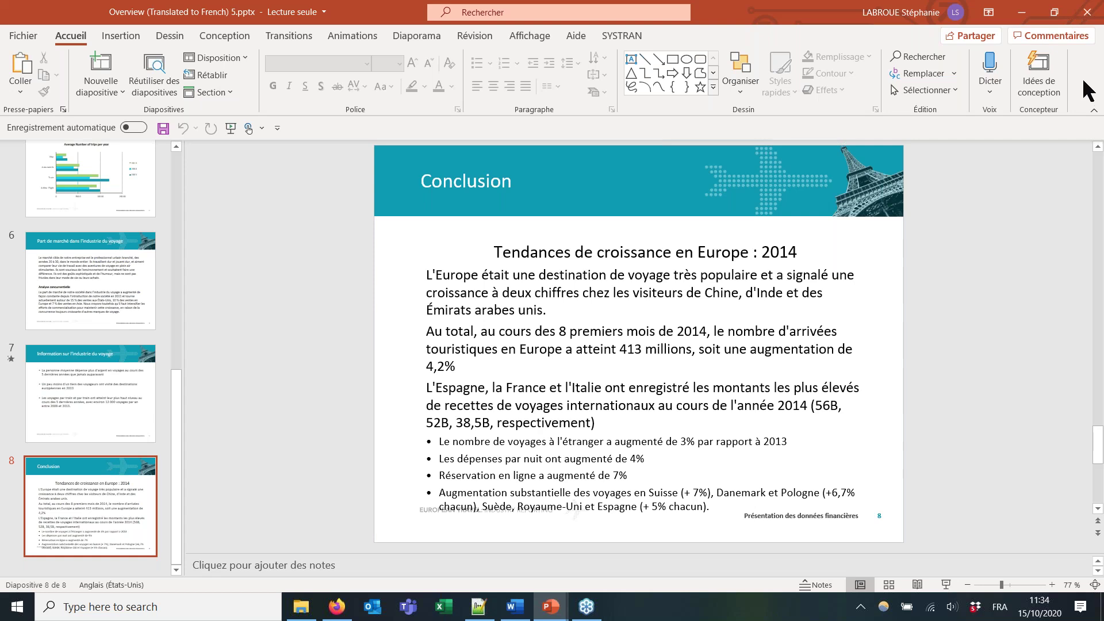
{"action": "left_click", "coordinate": [1086, 14]}
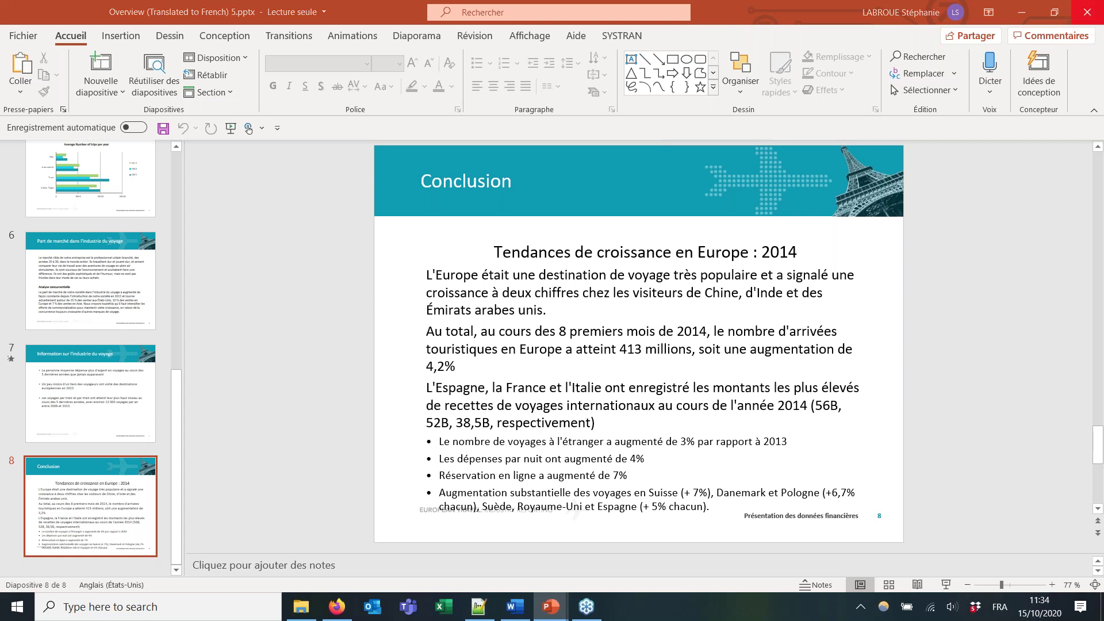
{"action": "left_click", "coordinate": [593, 360]}
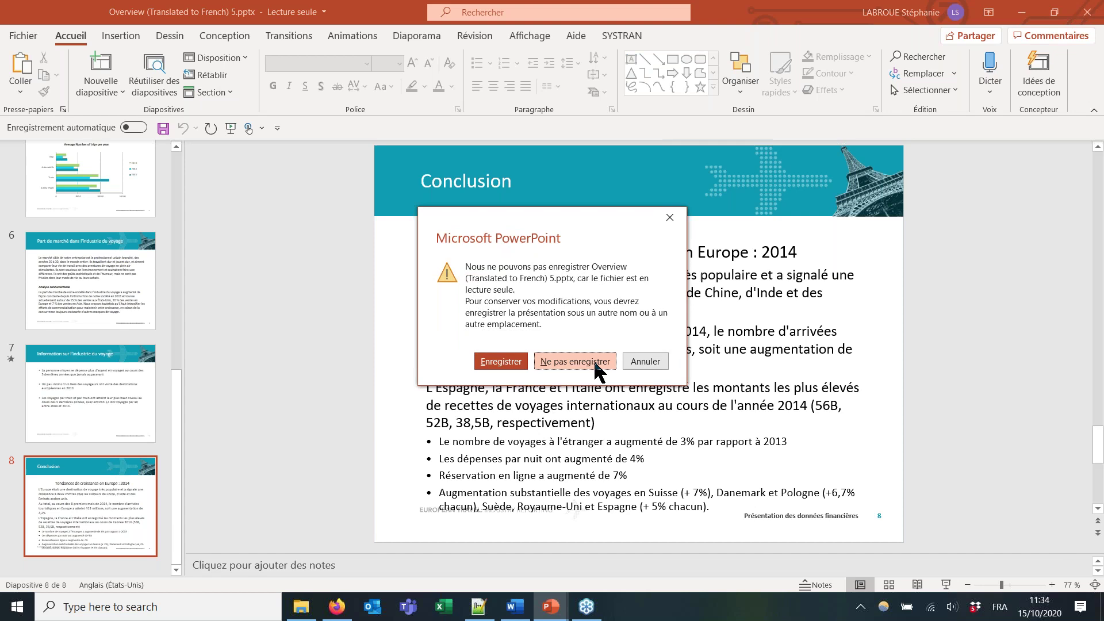
Step: From the Samples folder, go up to Webinar and send Files_to_translate to SYSTRAN Translate
{"action": "left_click", "coordinate": [309, 607]}
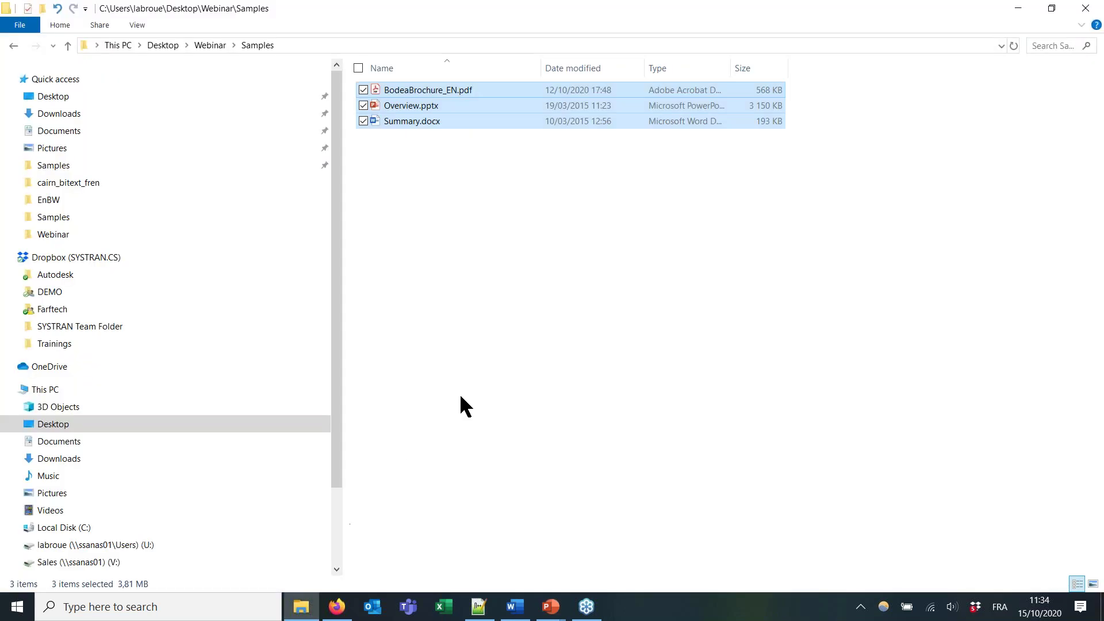
{"action": "left_click", "coordinate": [454, 396]}
{"action": "left_click", "coordinate": [210, 46]}
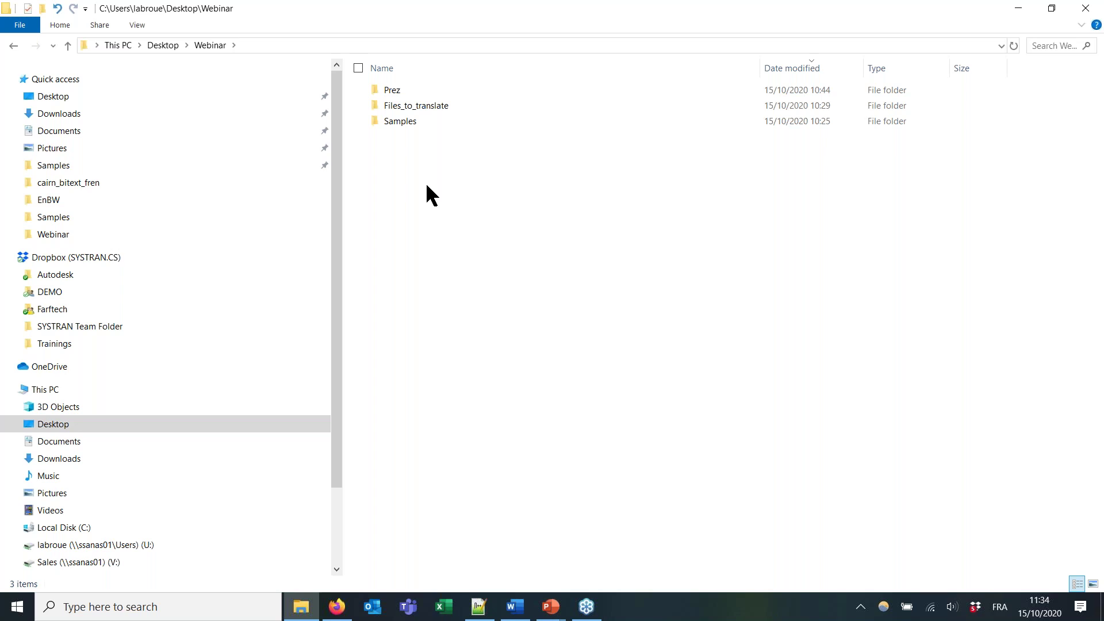
{"action": "right_click", "coordinate": [416, 108]}
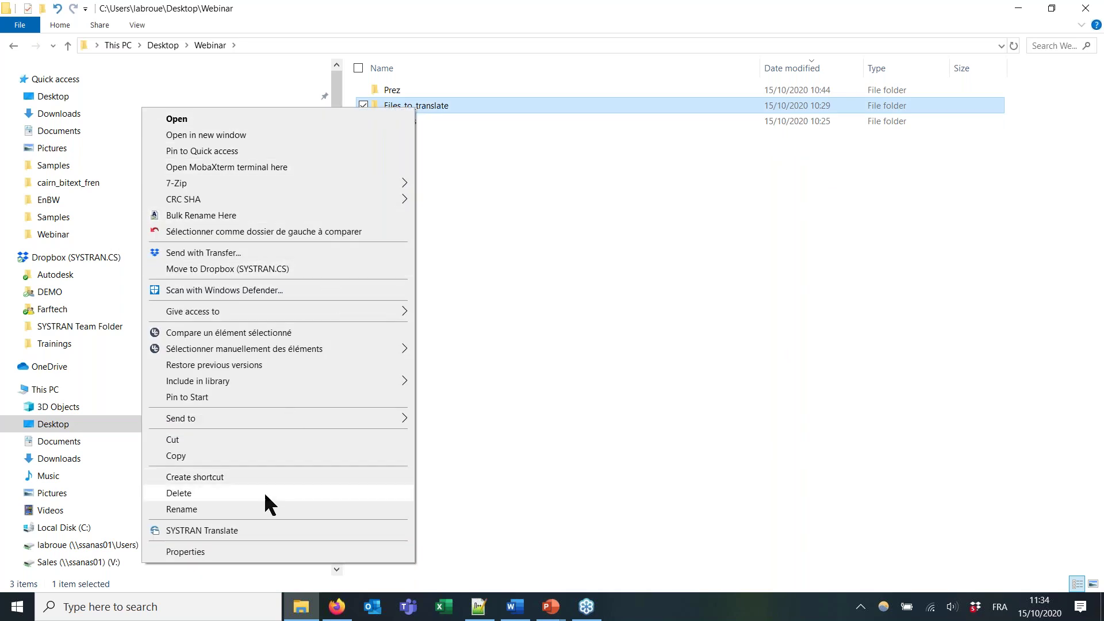
{"action": "left_click", "coordinate": [239, 529]}
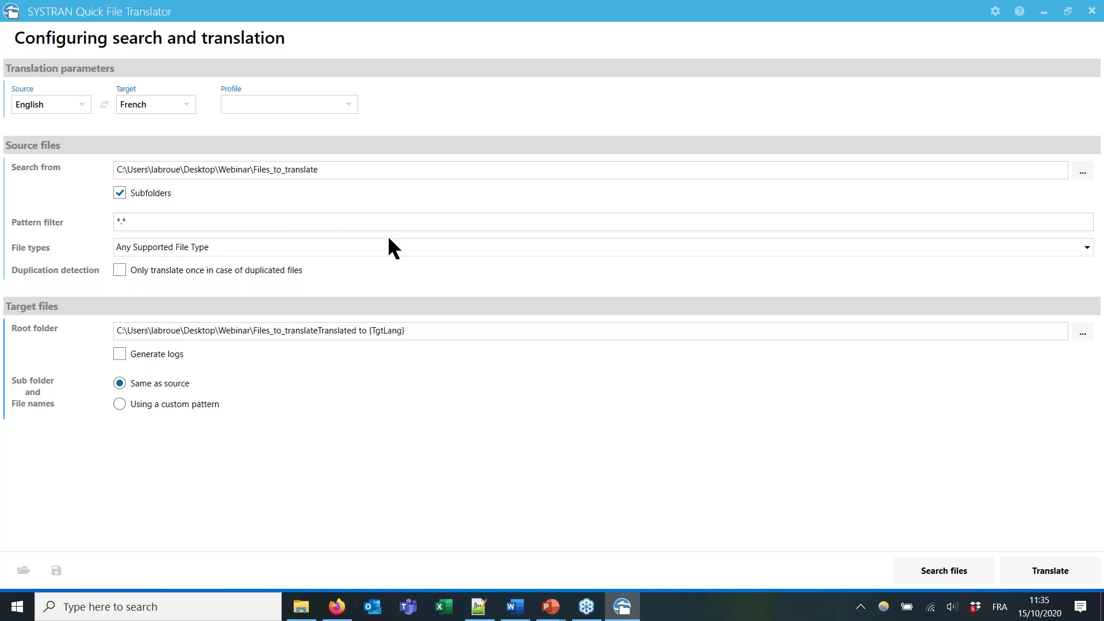
Step: Translate the three files English to French into the default output folder, then minimize the translator
{"action": "left_click", "coordinate": [1057, 576]}
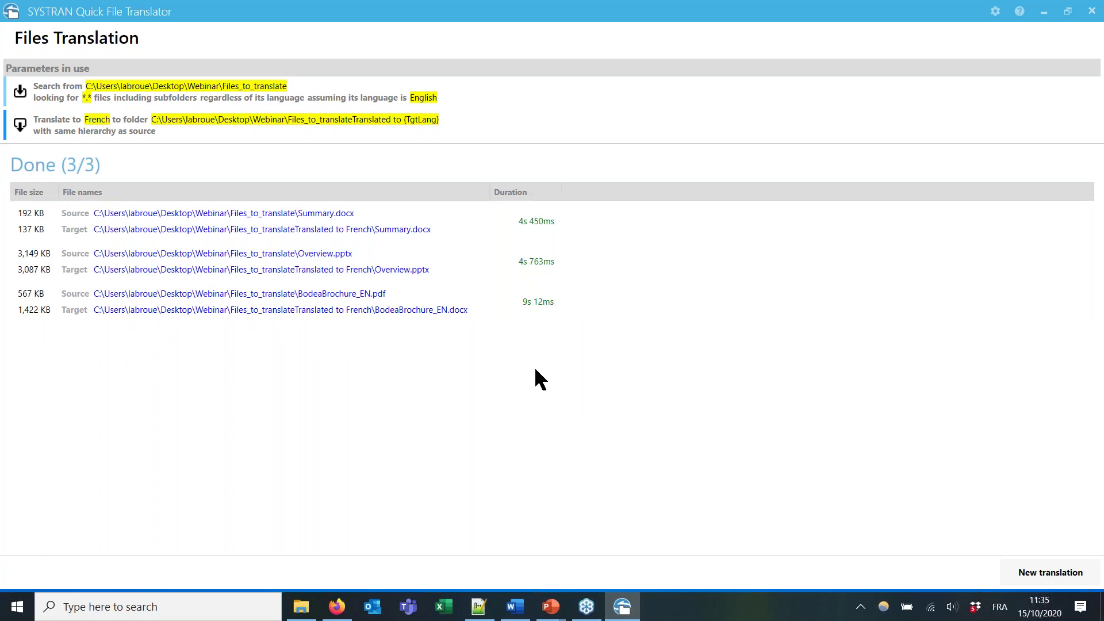
{"action": "left_click", "coordinate": [1044, 12]}
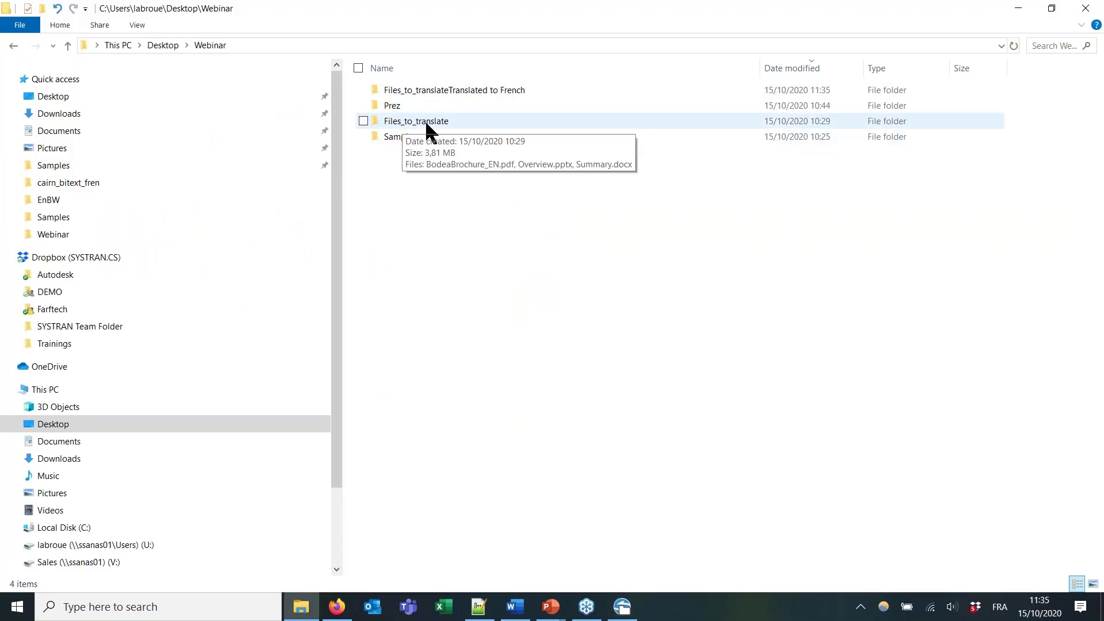
Step: Open the Translated to French folder and review BodeaBrochure_EN.docx in Word
{"action": "double_click", "coordinate": [452, 91]}
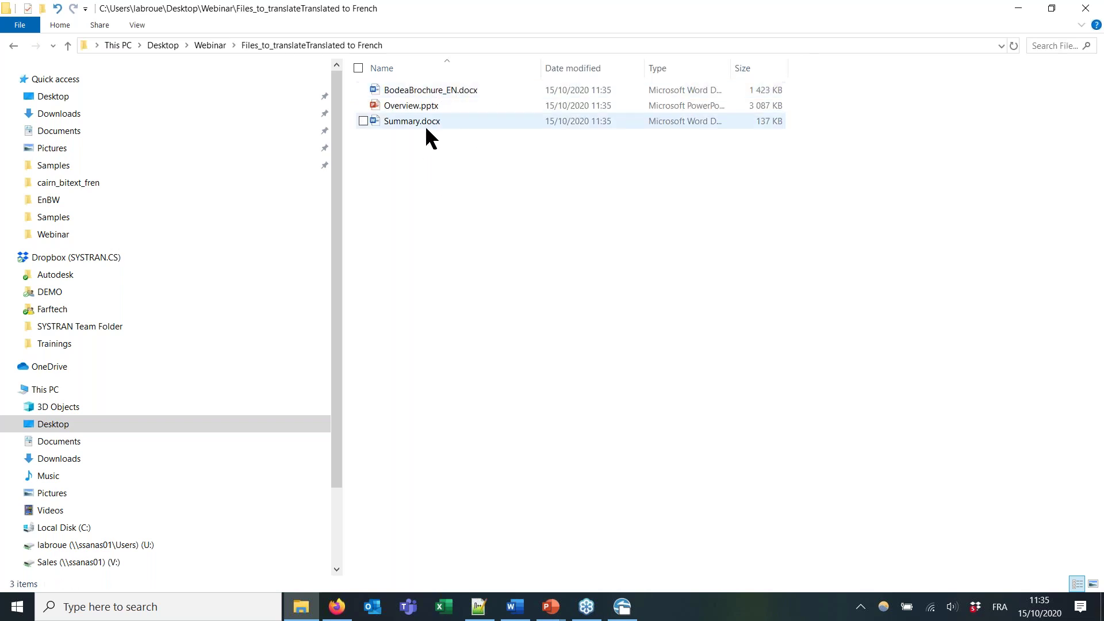
{"action": "left_click", "coordinate": [444, 98]}
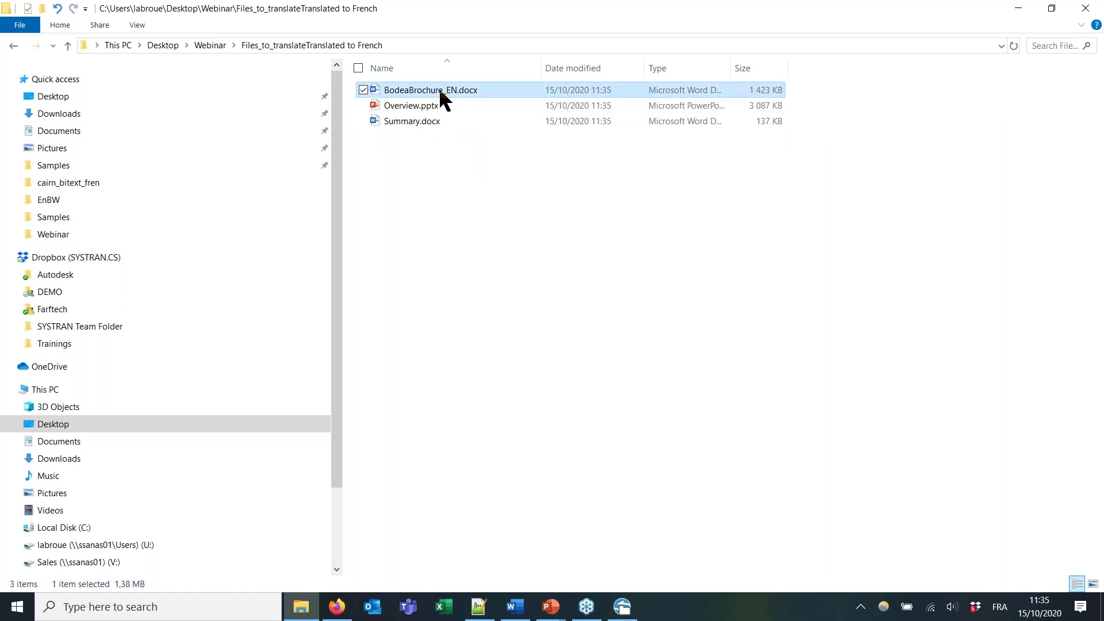
{"action": "double_click", "coordinate": [444, 98]}
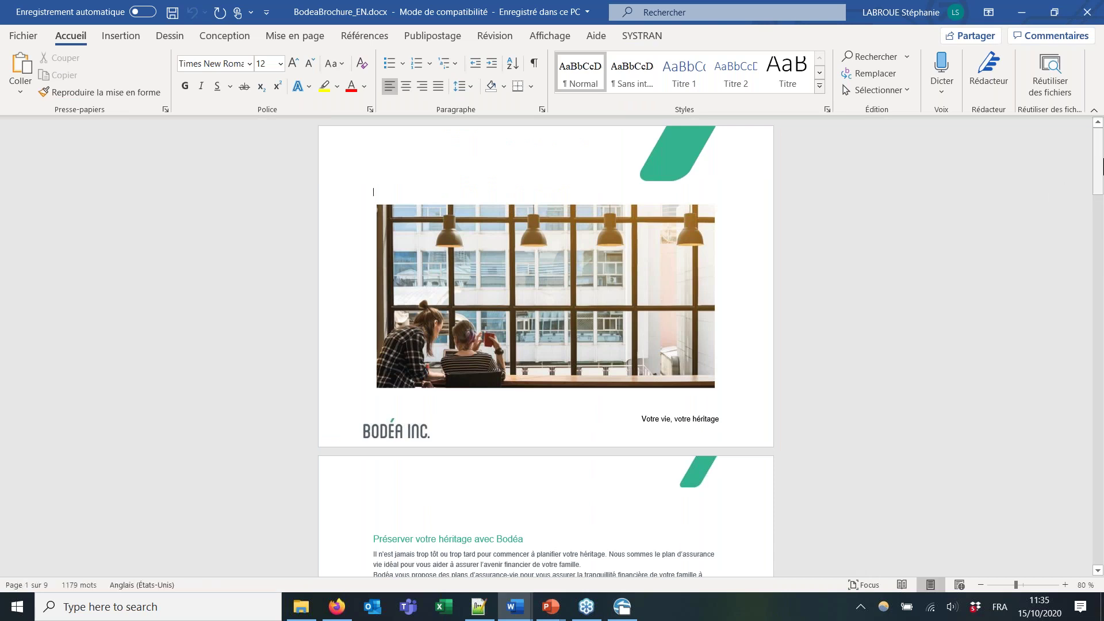
{"action": "left_click_drag", "start_coordinate": [1098, 173], "coordinate": [1092, 23]}
Step: Close the French brochure and Summary.docx, discarding Summary's changes with Ne pas enregistrer
{"action": "left_click", "coordinate": [1091, 18]}
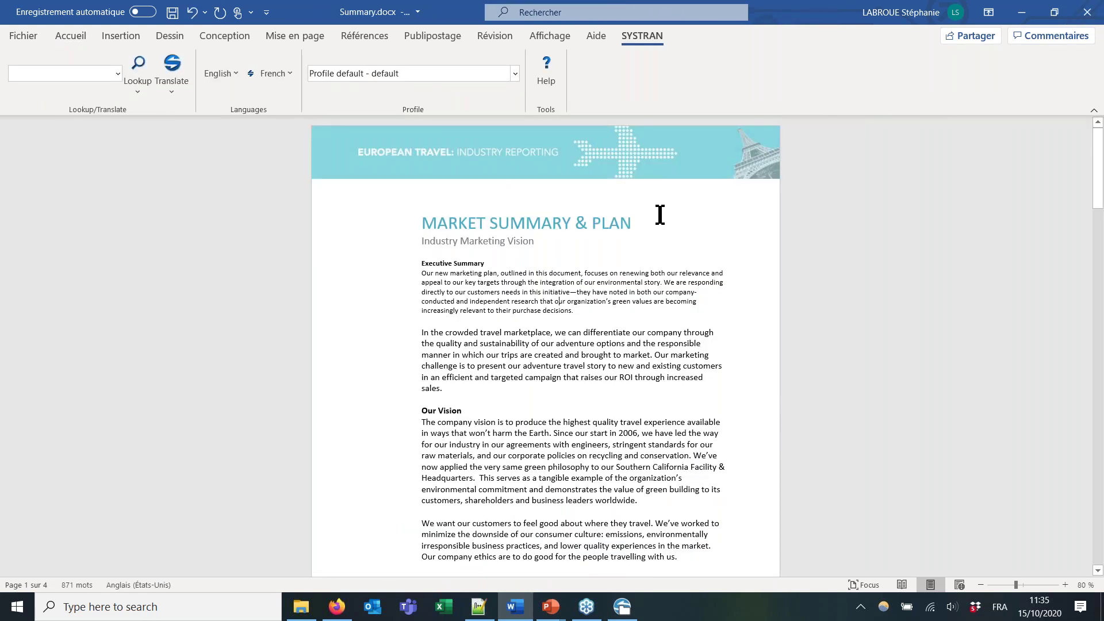
{"action": "left_click", "coordinate": [1087, 12]}
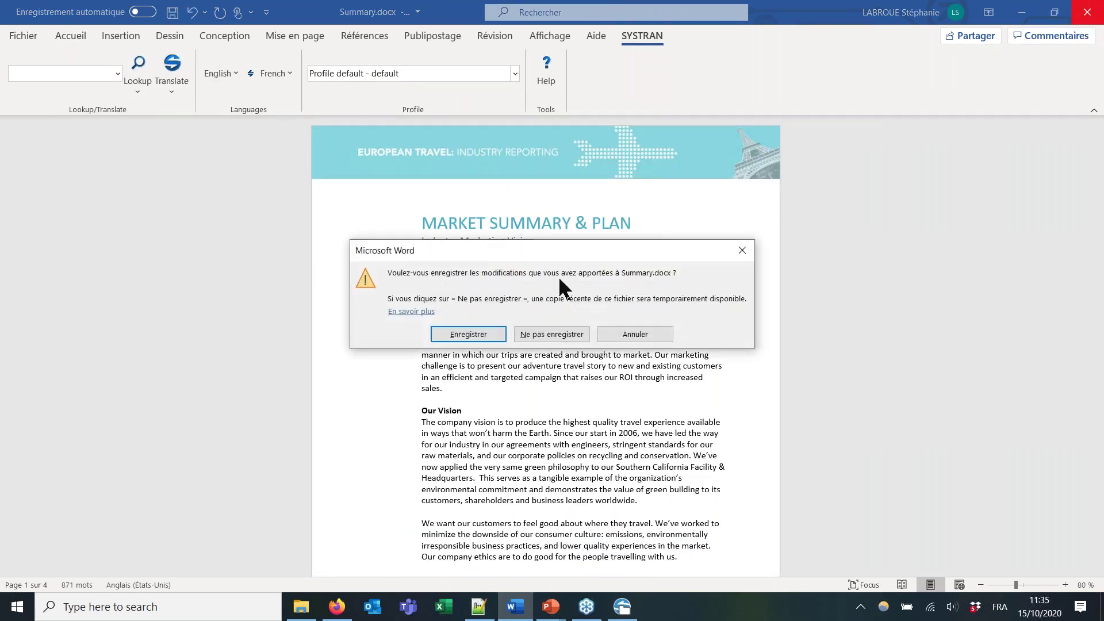
{"action": "left_click", "coordinate": [559, 333]}
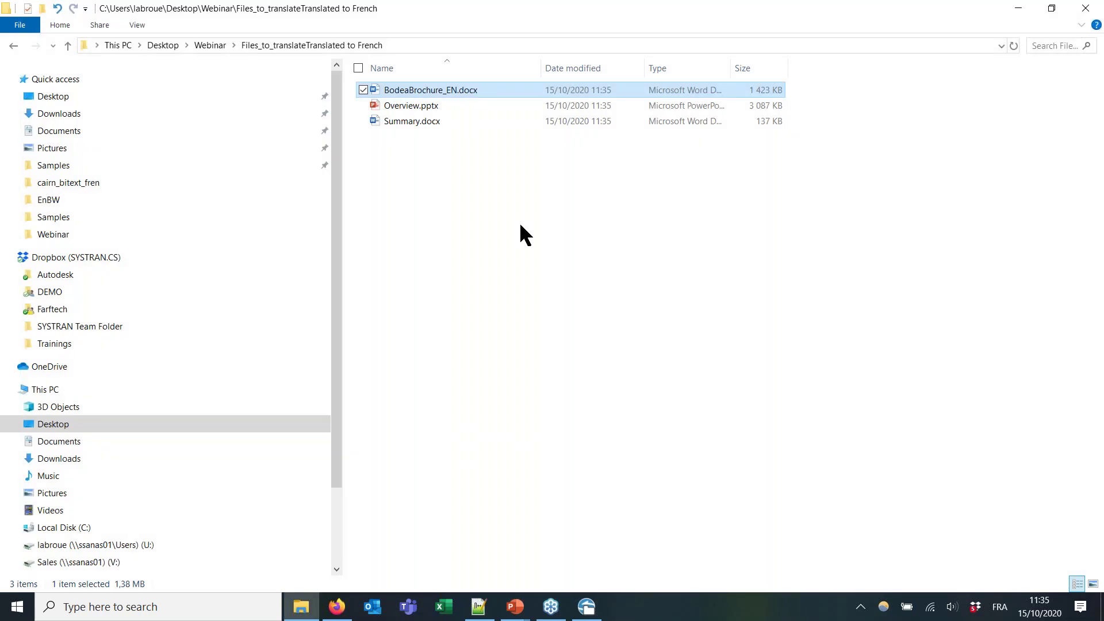